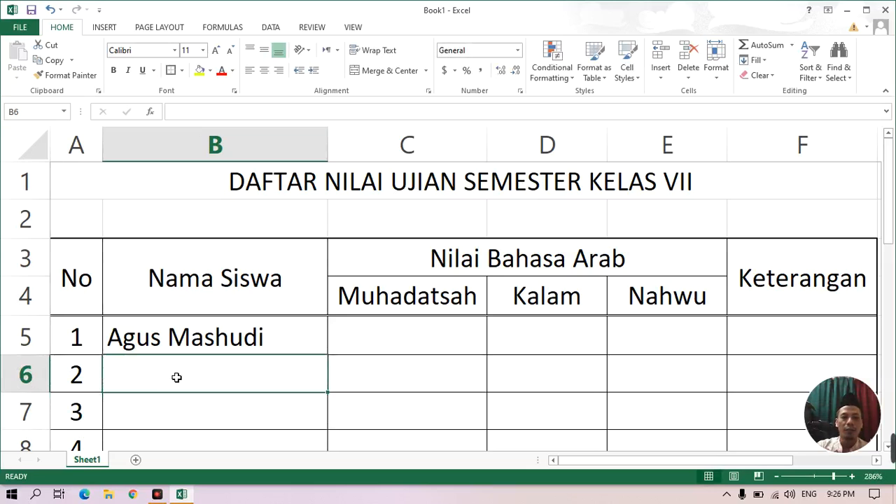
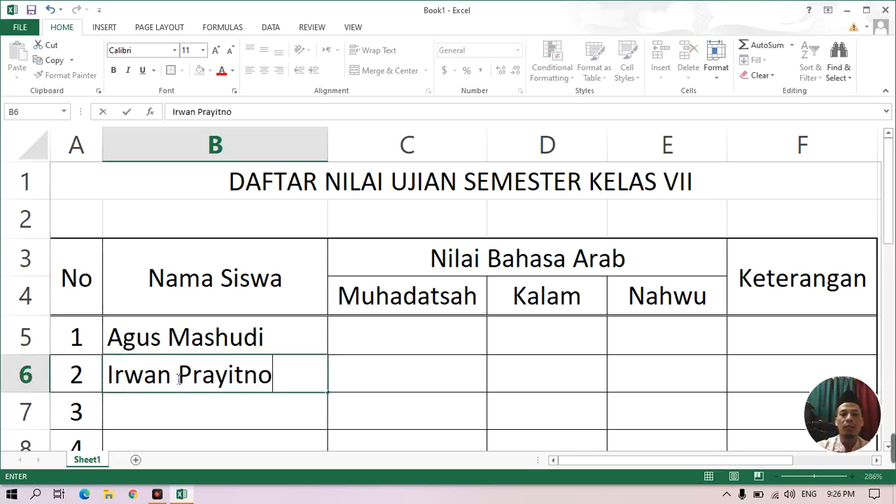
# Enter the second student's full name in cell B6 of the Nama Siswa column.
pyautogui.press('Return')
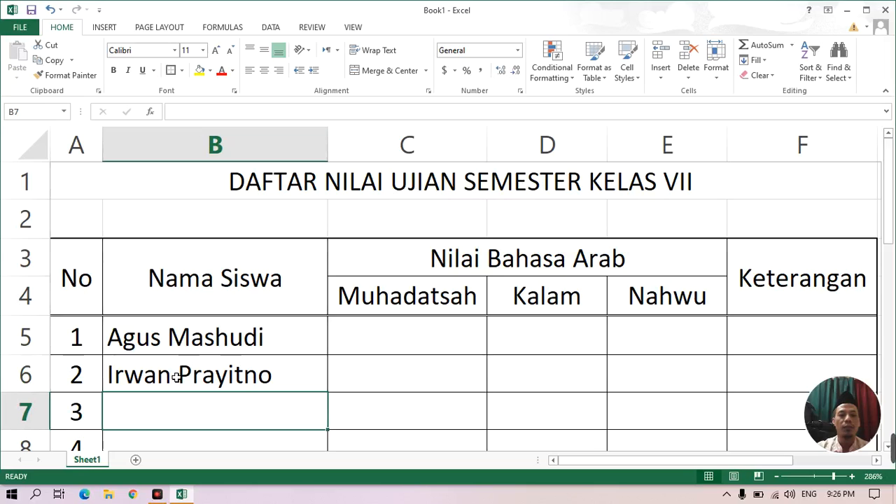
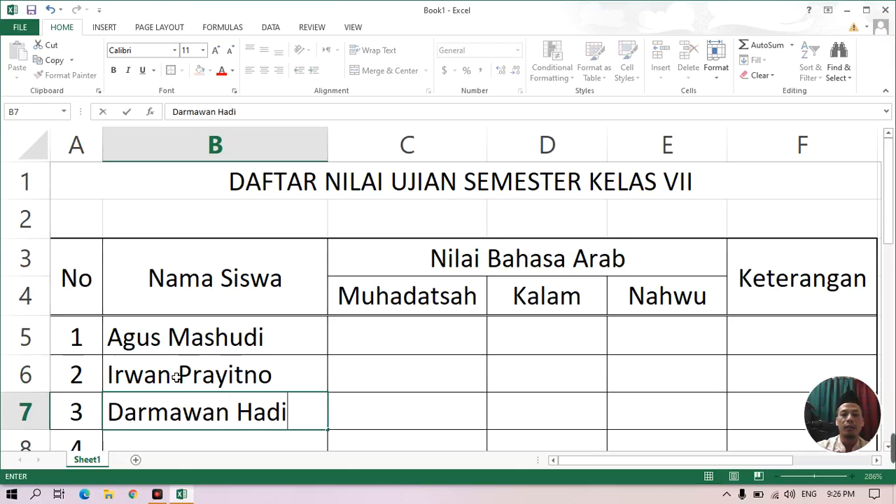
# Enter the third student's full name in cell B7 of the Nama Siswa column.
pyautogui.hotkey('ctrl', 'Return')
pyautogui.press('Down')
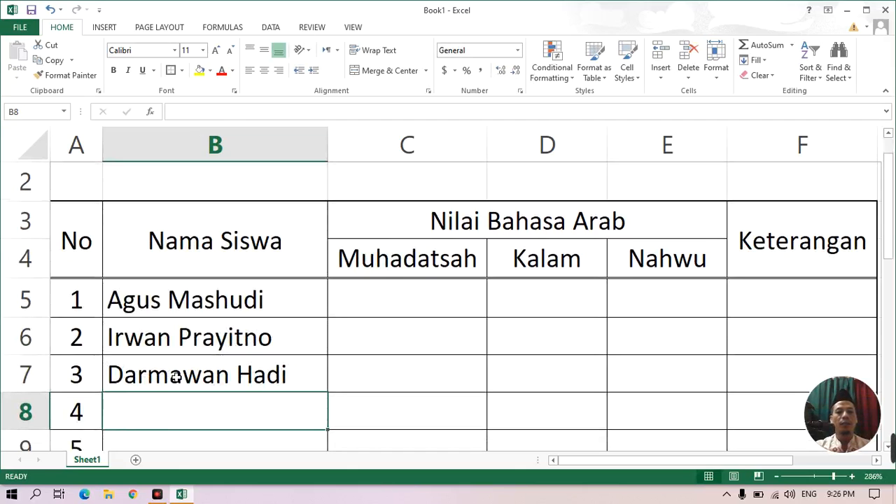
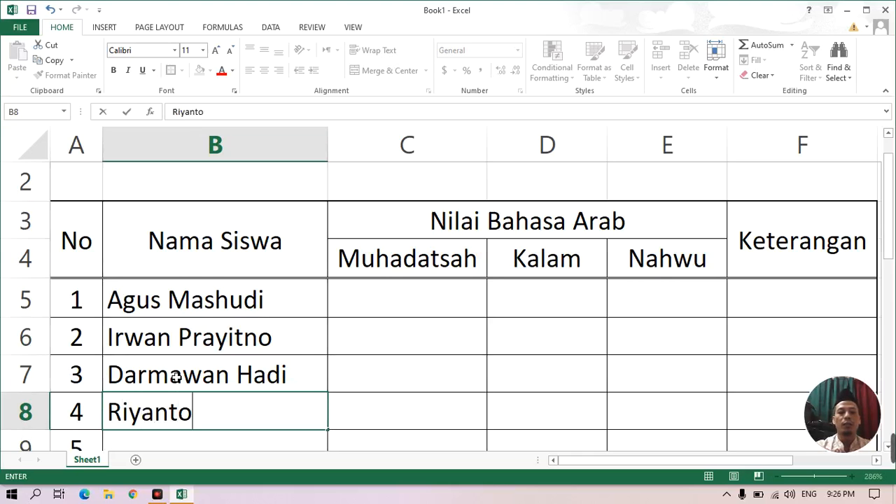
# Fill in the names of students 4 and 5 in cells B8 and B9.
pyautogui.press('Return')
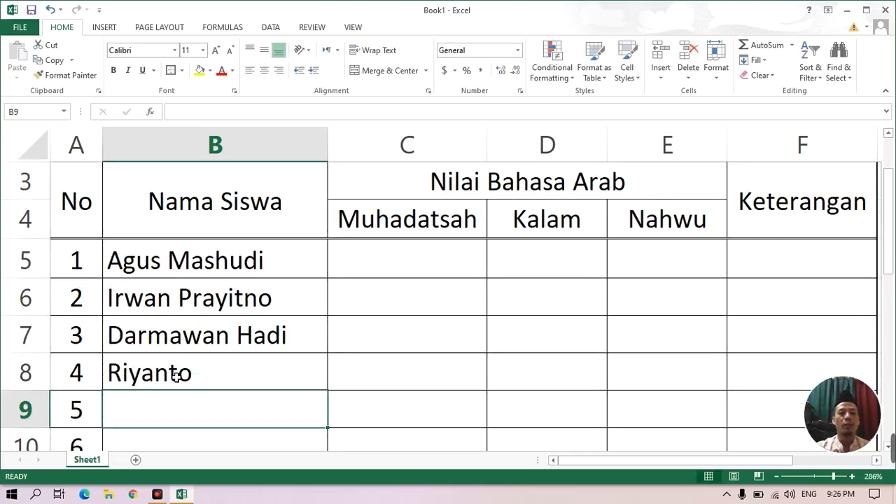
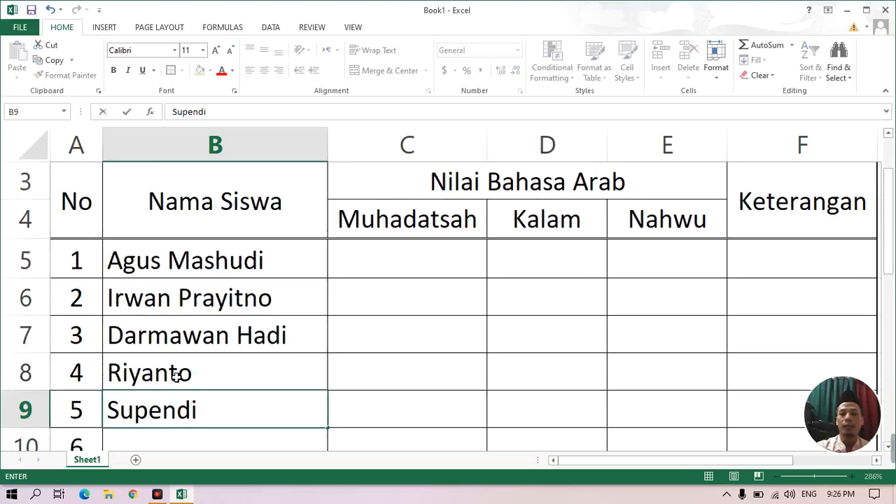
pyautogui.press('Return')
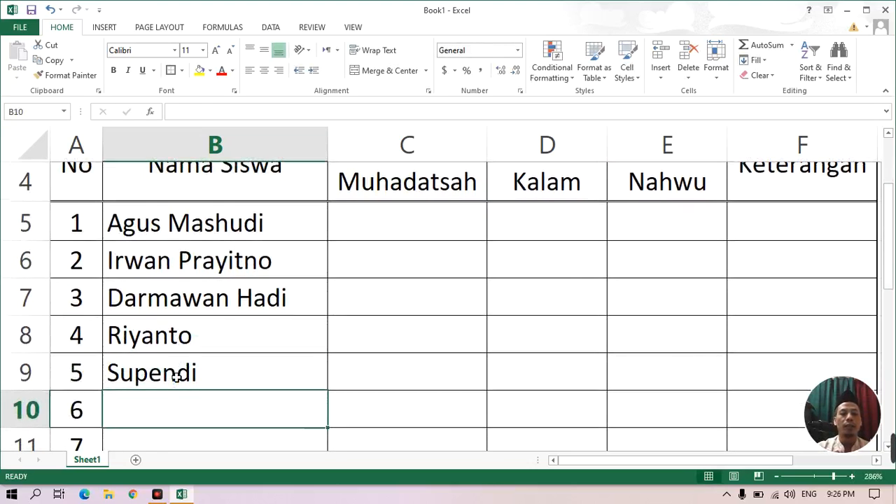
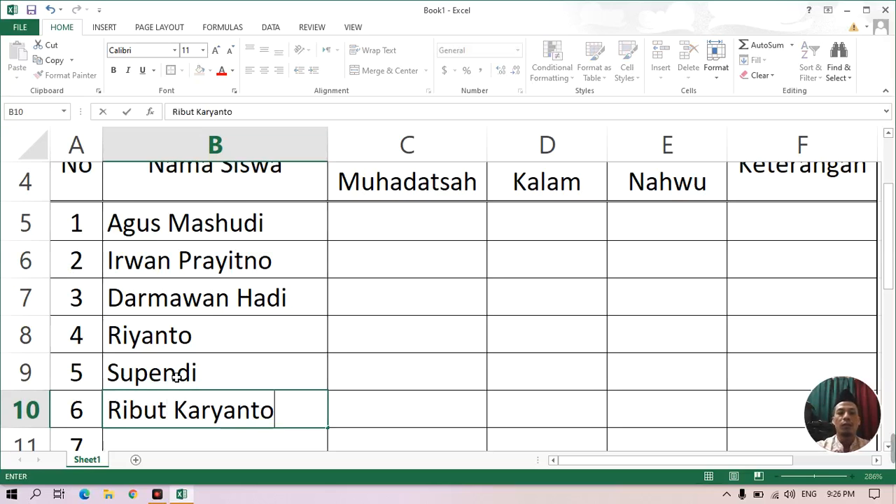
# Enter the sixth student's full name in cell B10.
pyautogui.press('Return')
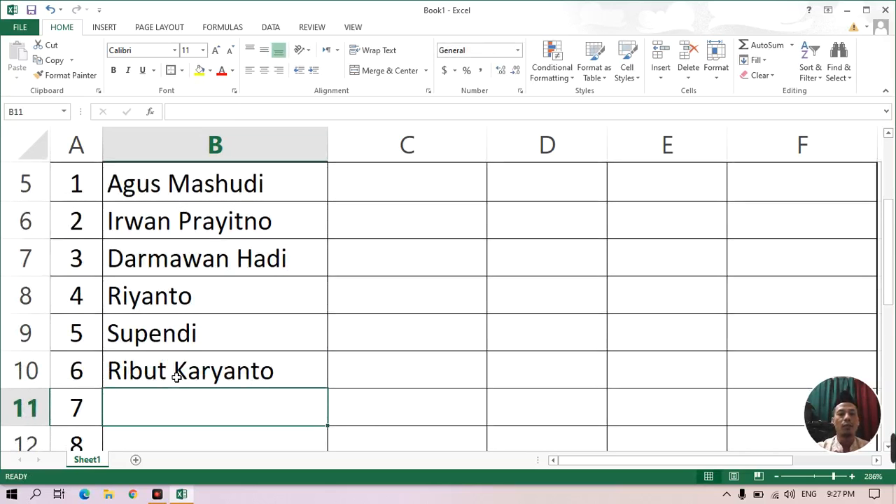
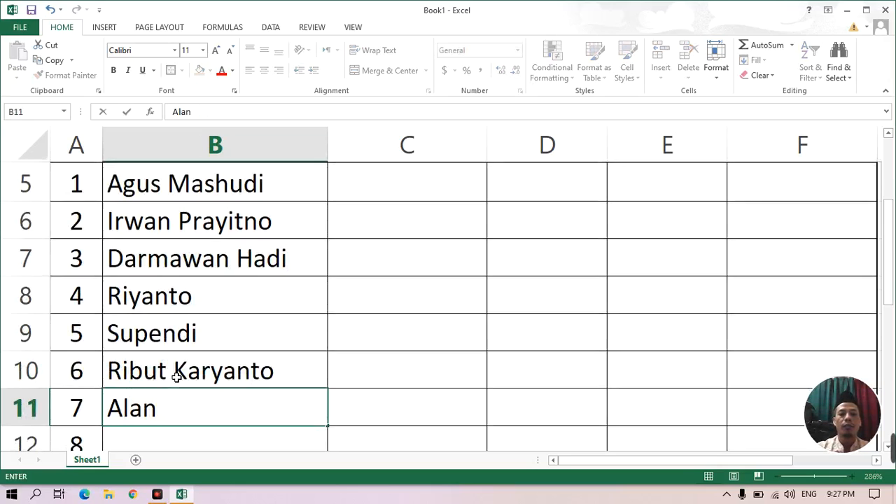
# Fill in the full names of students 7 and 8 in cells B11 and B12.
pyautogui.press('Return')
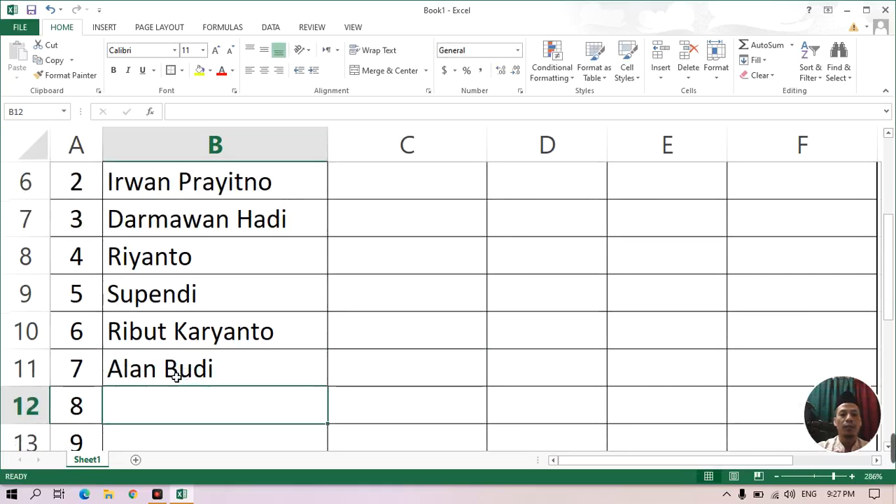
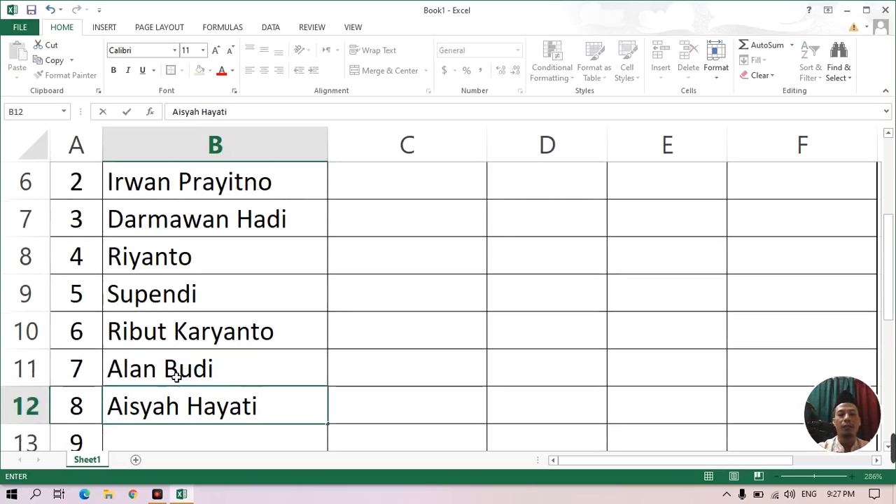
pyautogui.press('Return')
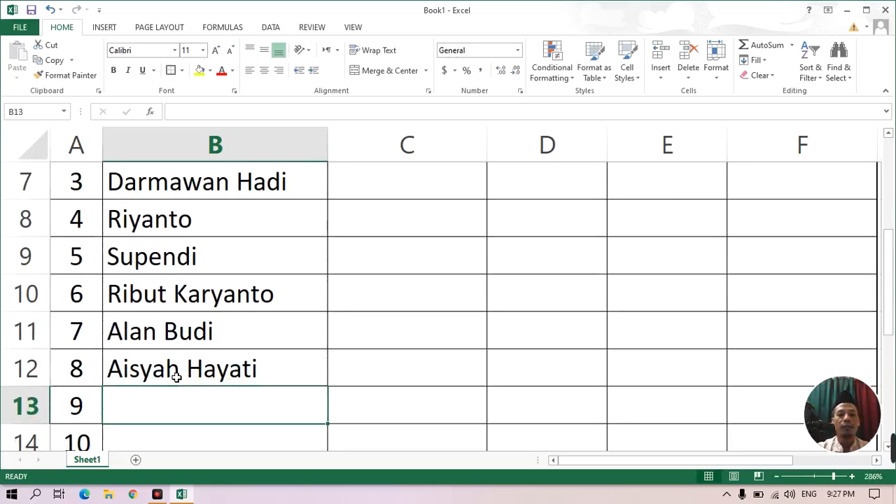
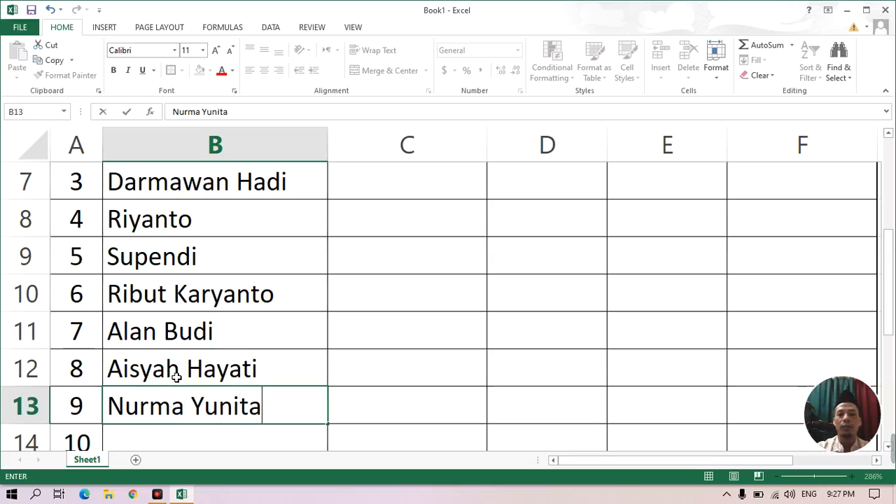
# Fill in the full names of students 9 and 10 in cells B13 and B14, completing the student list.
pyautogui.press('Return')
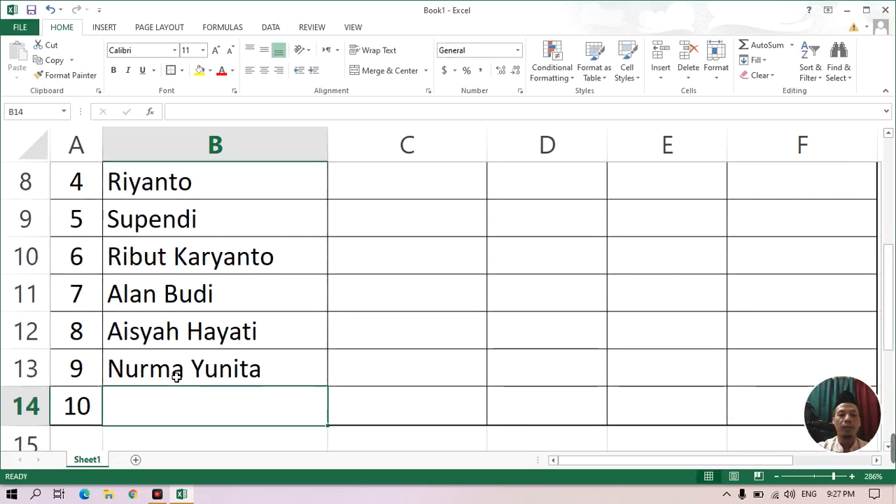
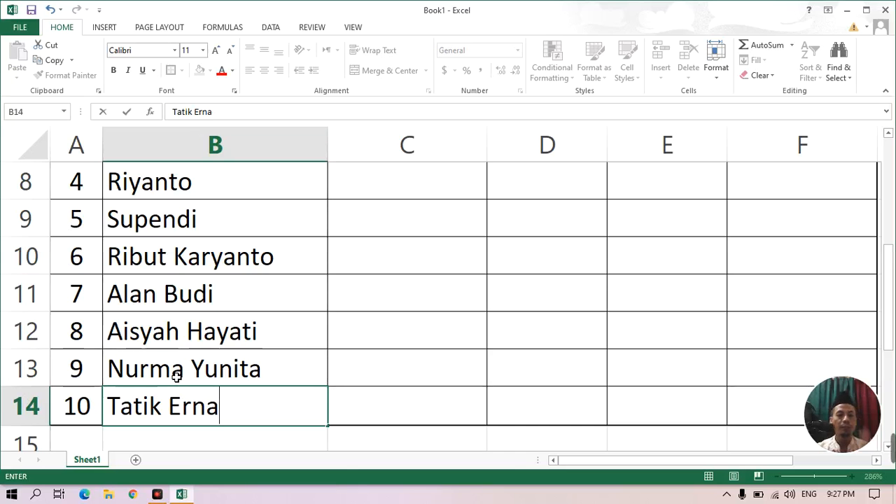
# Review the names in the Nama Siswa column from the first student to the tenth.
pyautogui.scroll(3, 176, 376)
pyautogui.scroll(-2, 185, 383)
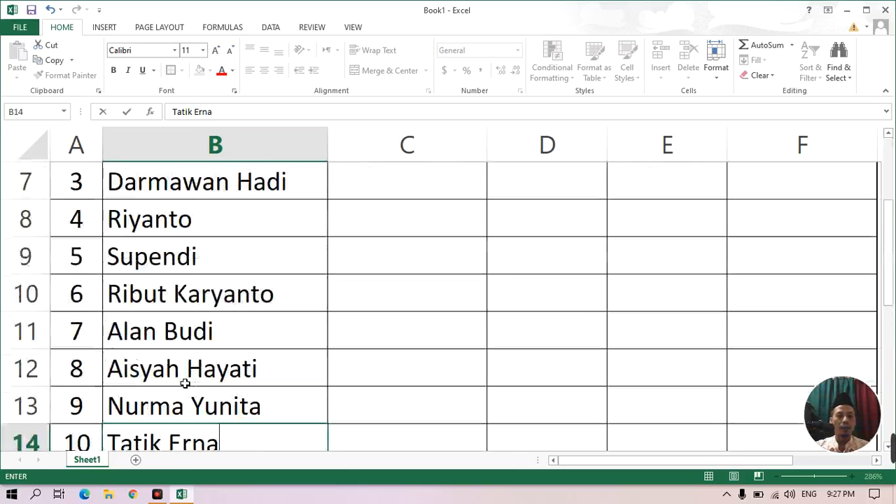
pyautogui.scroll(2, 184, 371)
pyautogui.scroll(-1, 168, 346)
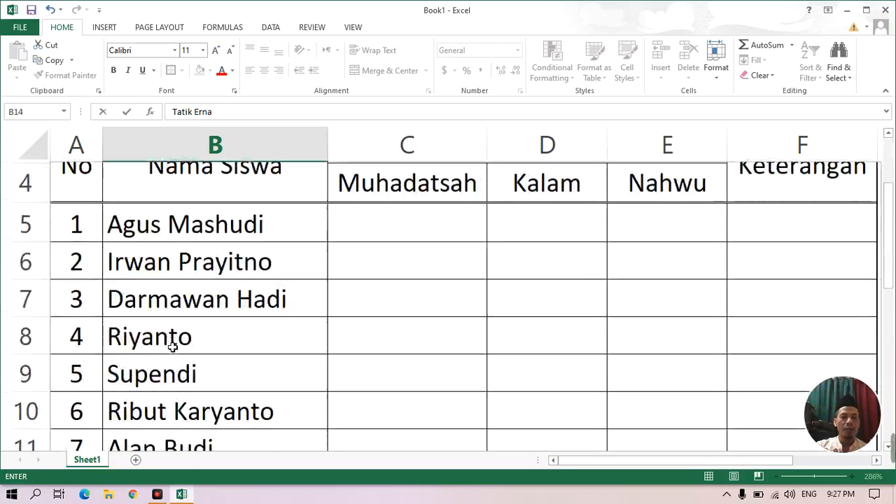
pyautogui.scroll(-2, 173, 346)
pyautogui.scroll(1, 172, 346)
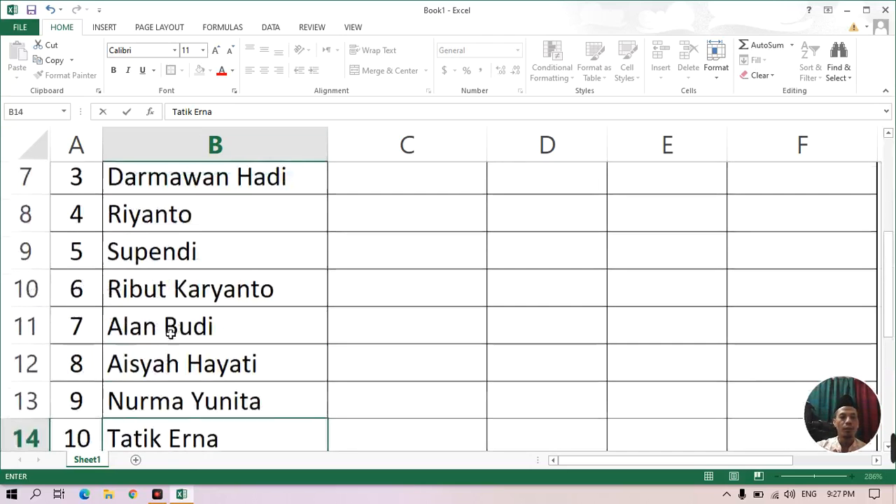
pyautogui.scroll(3, 170, 333)
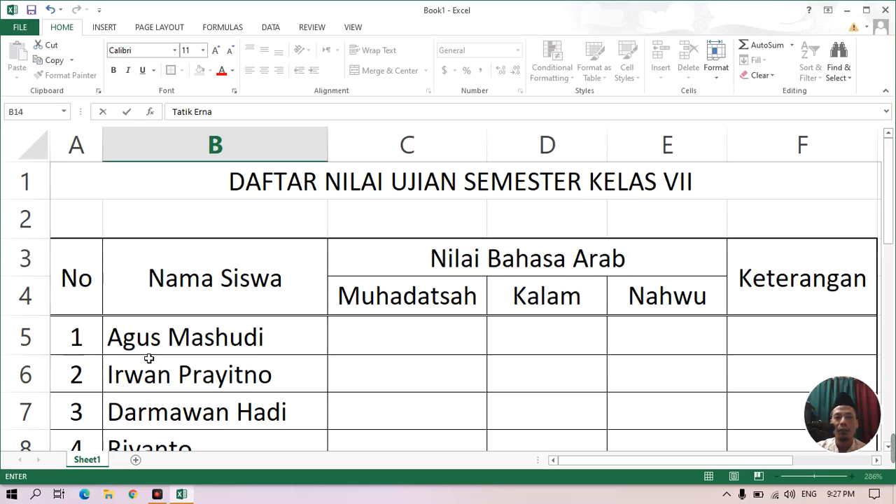
pyautogui.scroll(-2, 152, 354)
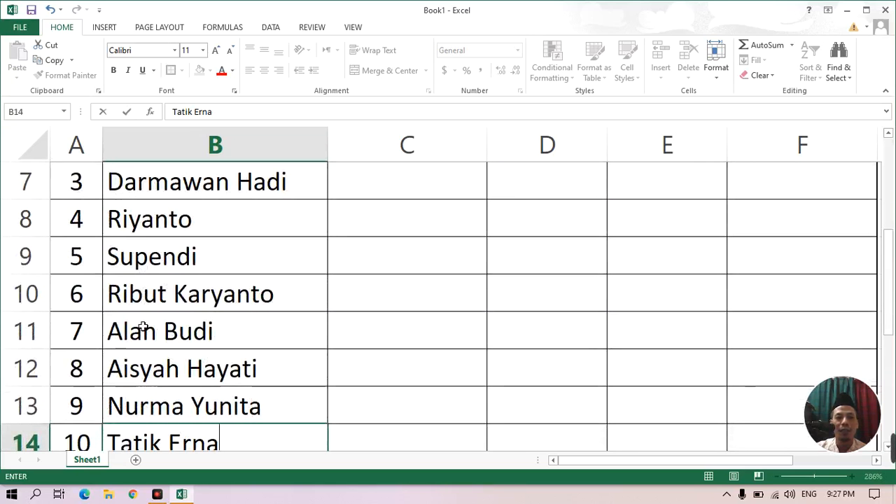
# Try to select the student names in column B from the first one down, and undo the last edit.
pyautogui.scroll(1, 177, 358)
pyautogui.scroll(1, 177, 357)
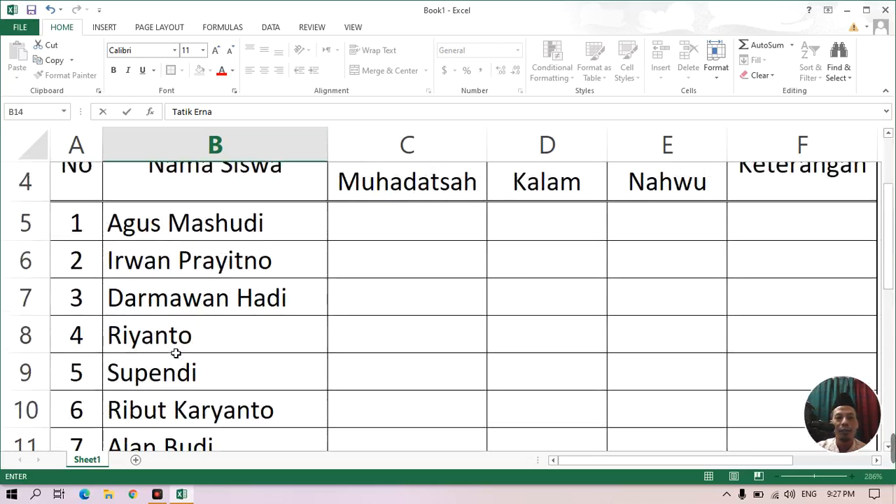
pyautogui.moveTo(209, 228); pyautogui.dragTo(254, 404)
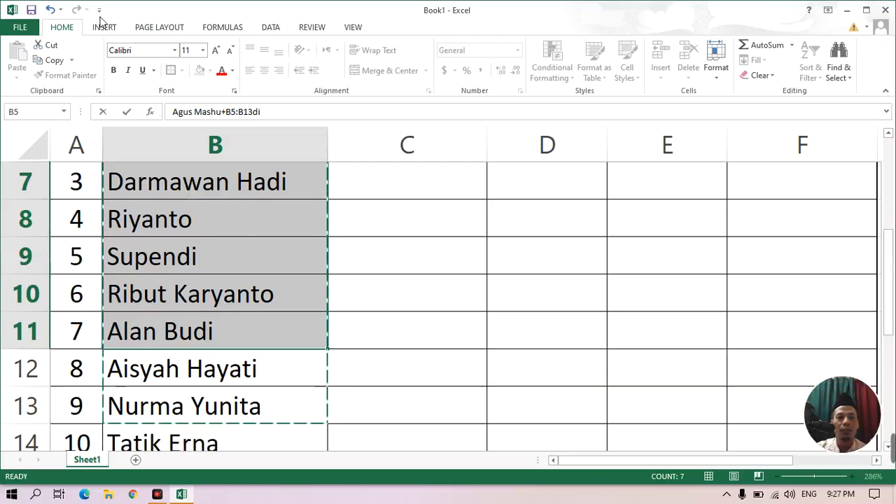
pyautogui.click(51, 11)
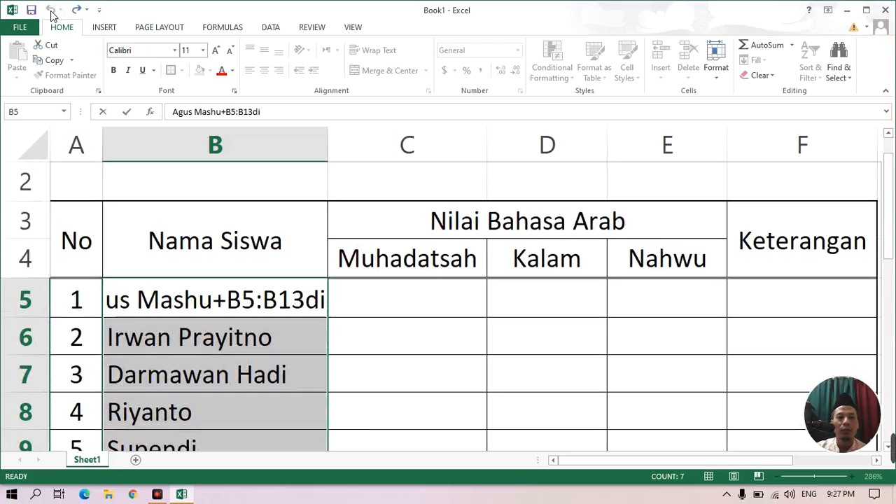
# Correct the first student's name in cell B5 by removing the stray text "+B5:B13" and keeping the name's ending.
pyautogui.click(222, 113)
pyautogui.moveTo(248, 113); pyautogui.dragTo(226, 113)
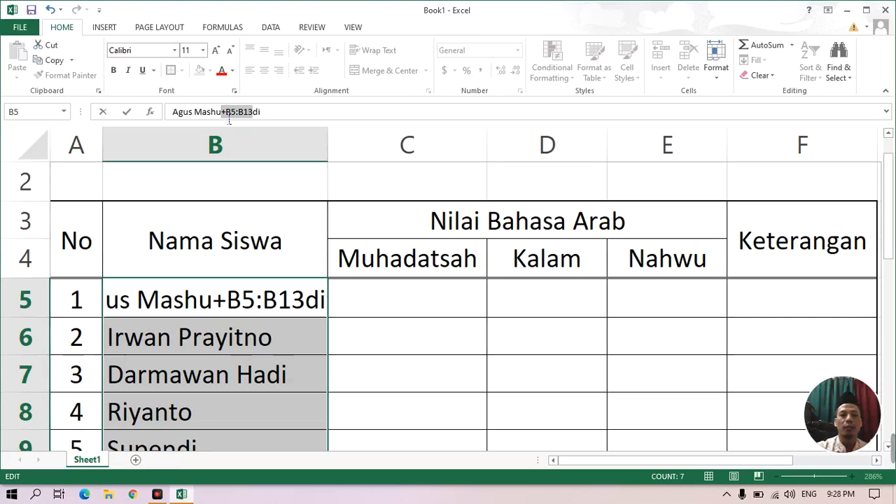
pyautogui.click(275, 340)
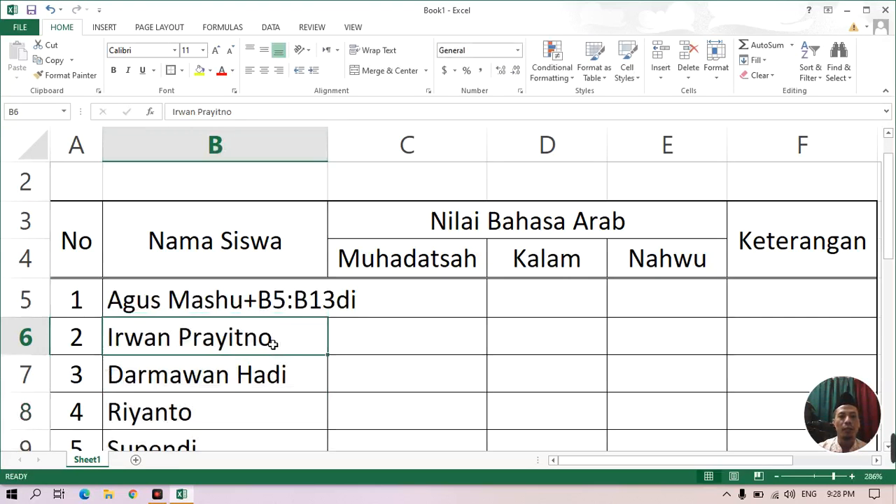
pyautogui.click(151, 304)
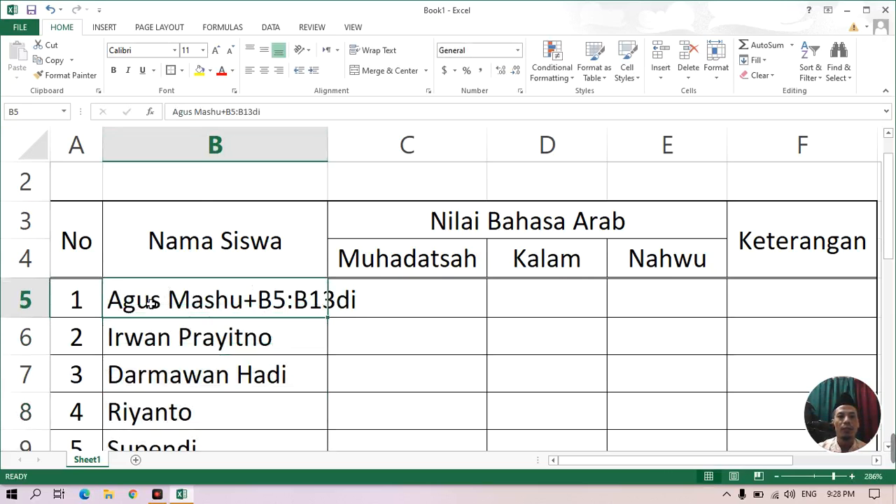
pyautogui.moveTo(221, 111); pyautogui.dragTo(295, 111)
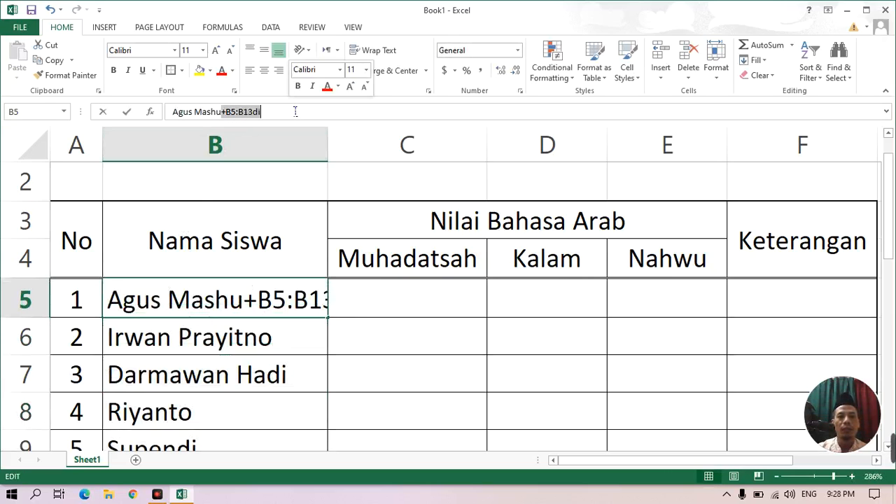
pyautogui.press('BackSpace')
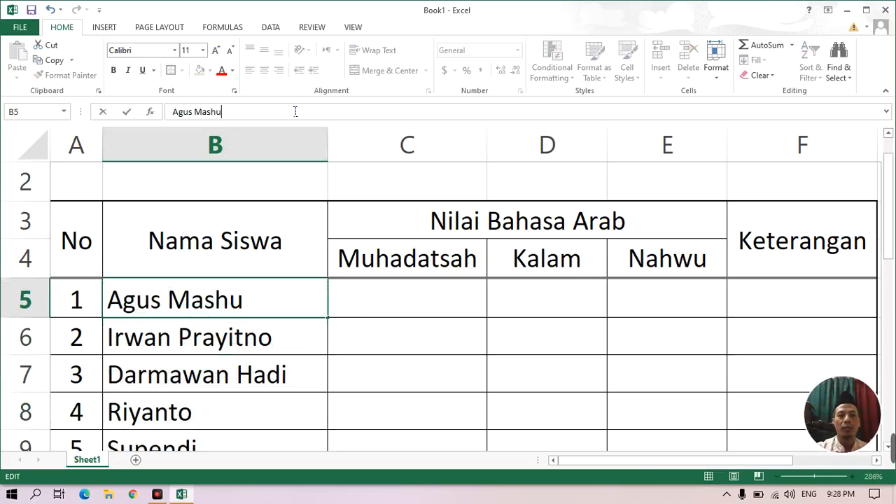
pyautogui.write('di')
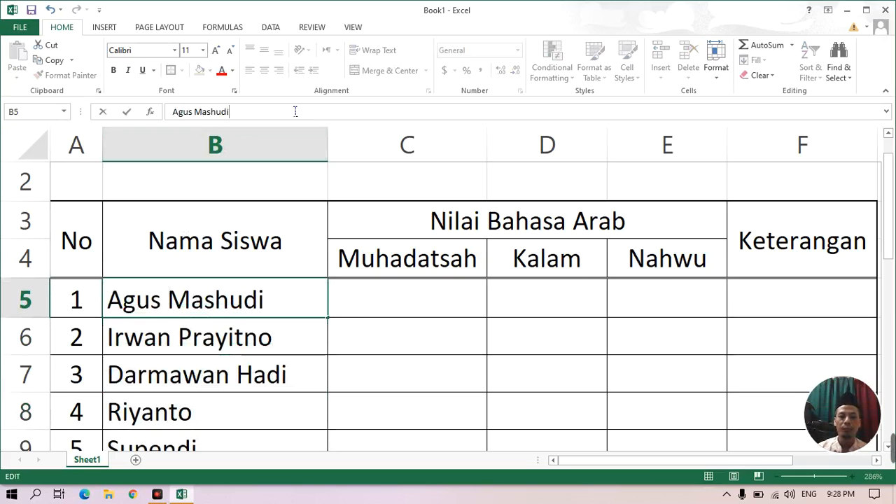
pyautogui.click(466, 350)
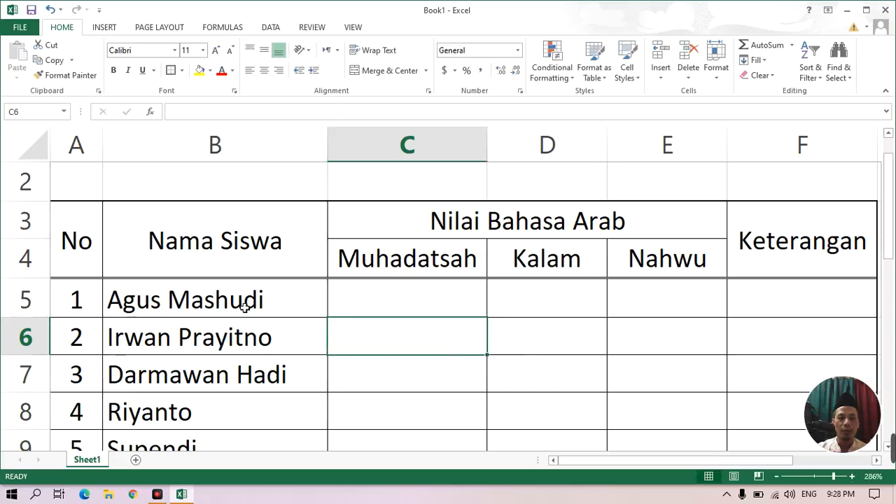
# Sort the student names in B5:B14 by values from A to Z, continuing with the current selection only.
pyautogui.moveTo(245, 306); pyautogui.dragTo(252, 373)
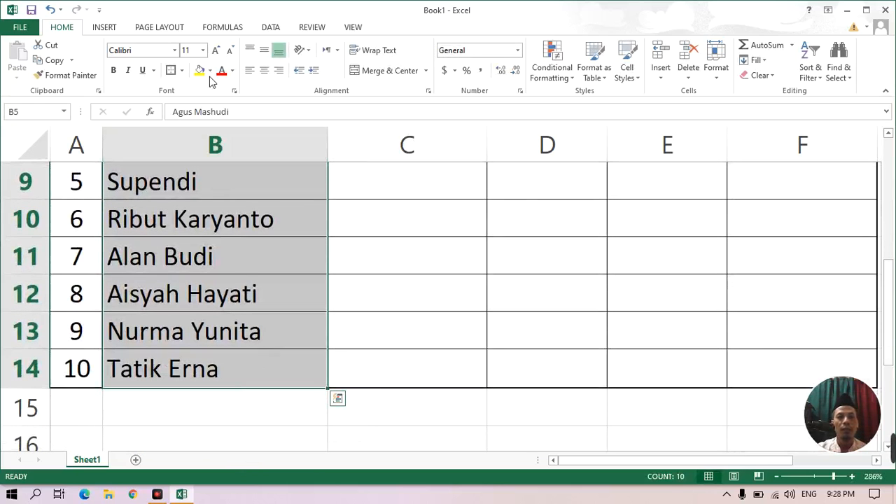
pyautogui.click(270, 26)
pyautogui.click(298, 55)
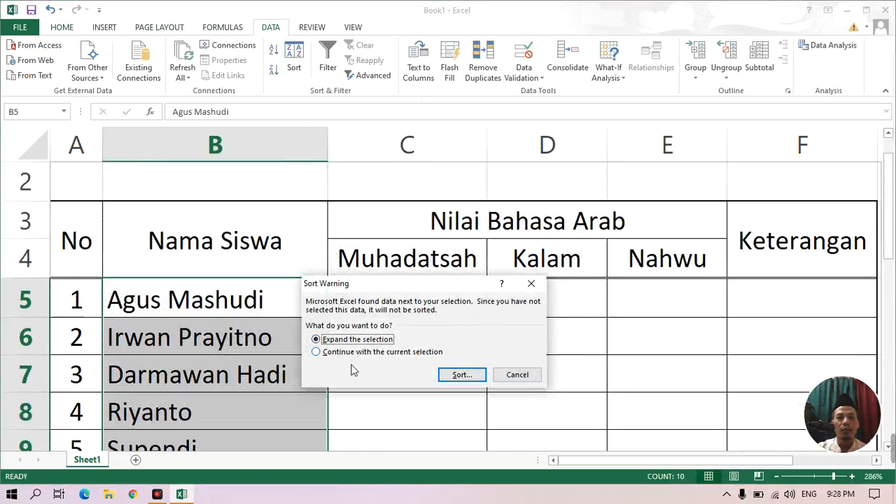
pyautogui.click(316, 352)
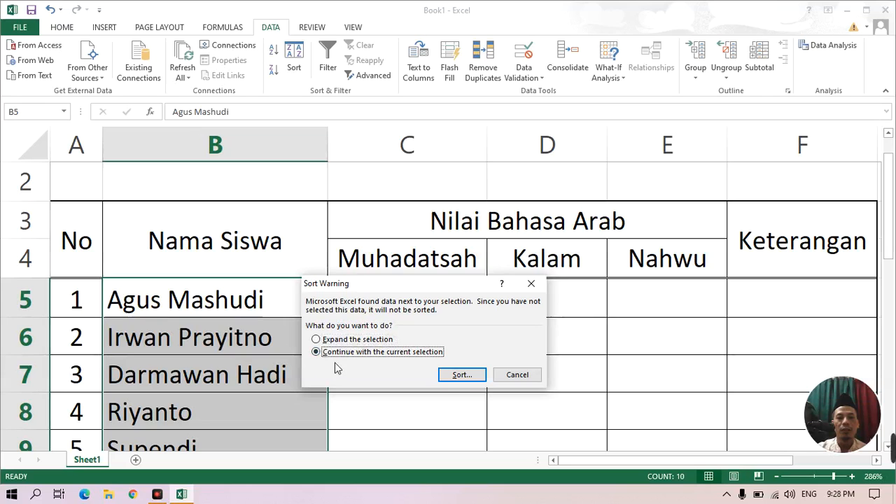
pyautogui.click(459, 376)
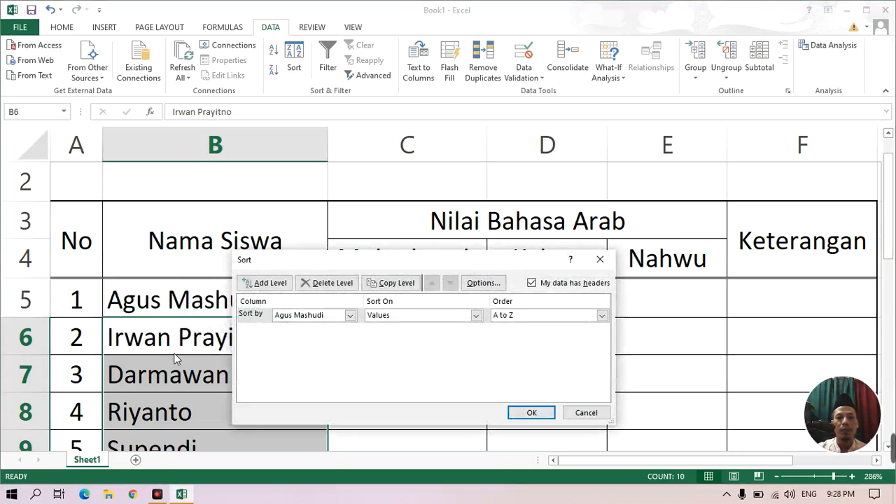
pyautogui.click(535, 413)
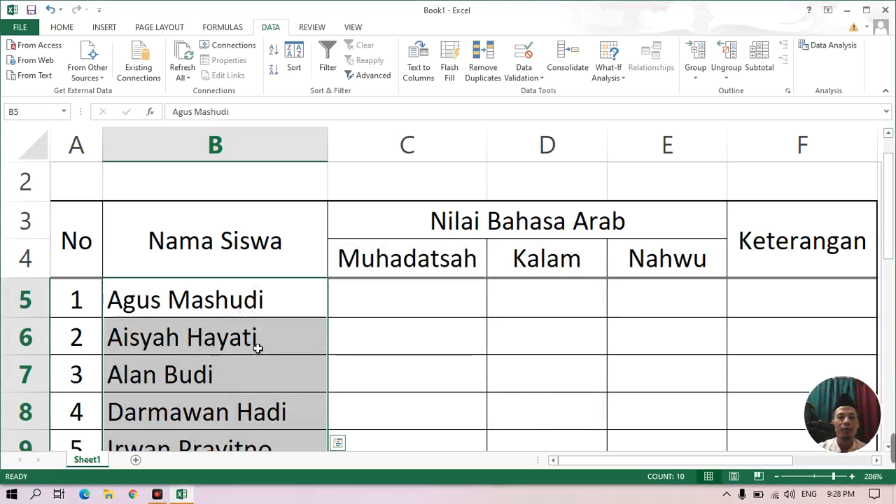
# Review the sorted student names down to row 14 and the subject headings Muhadatsah, Kalam and Nahwu.
pyautogui.scroll(-2, 256, 346)
pyautogui.scroll(2, 257, 348)
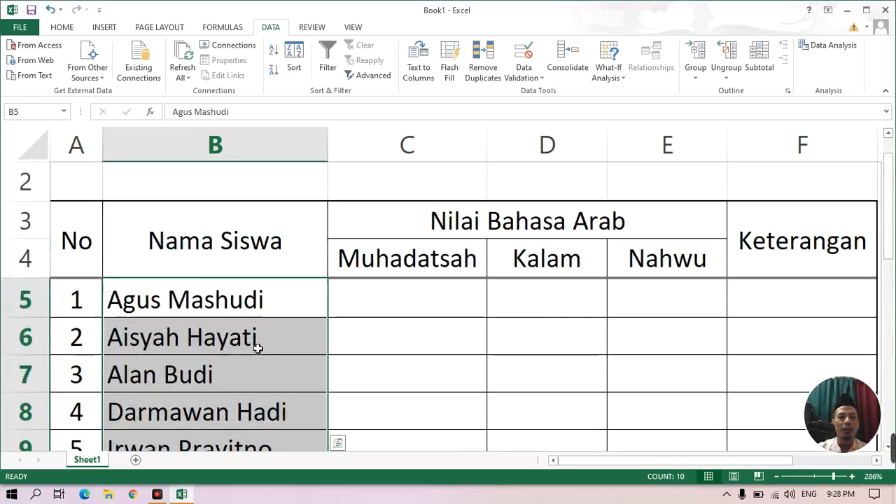
pyautogui.scroll(-2, 258, 348)
pyautogui.scroll(2, 256, 343)
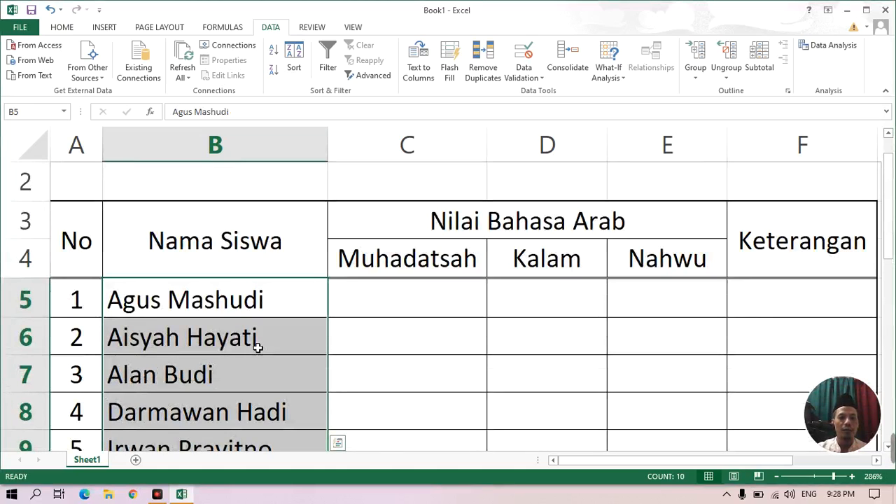
pyautogui.scroll(-1, 256, 343)
pyautogui.click(253, 343)
pyautogui.scroll(2, 374, 315)
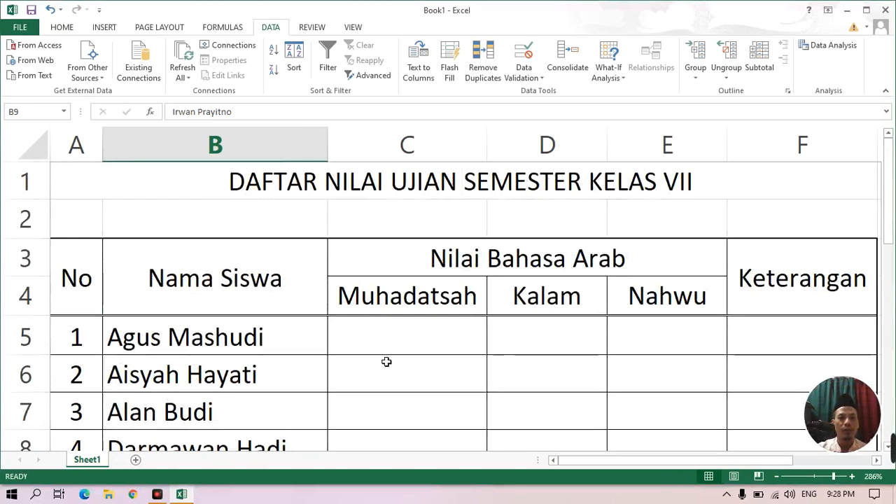
pyautogui.click(396, 373)
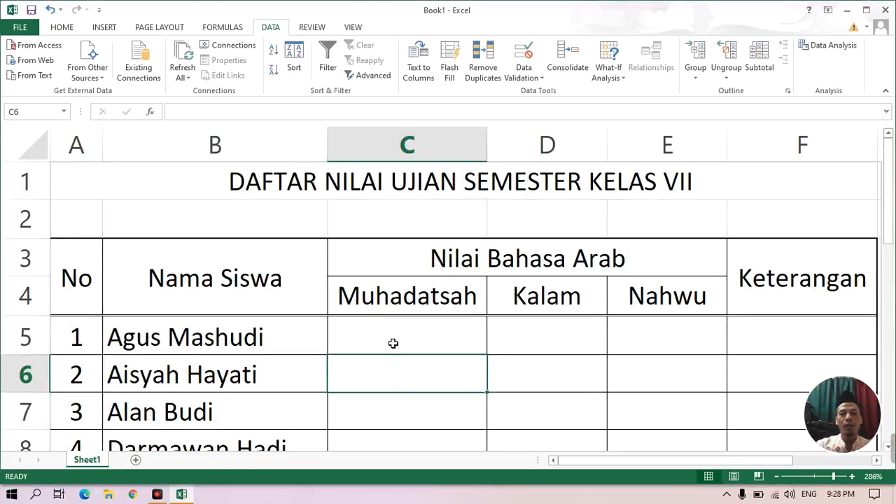
pyautogui.click(392, 343)
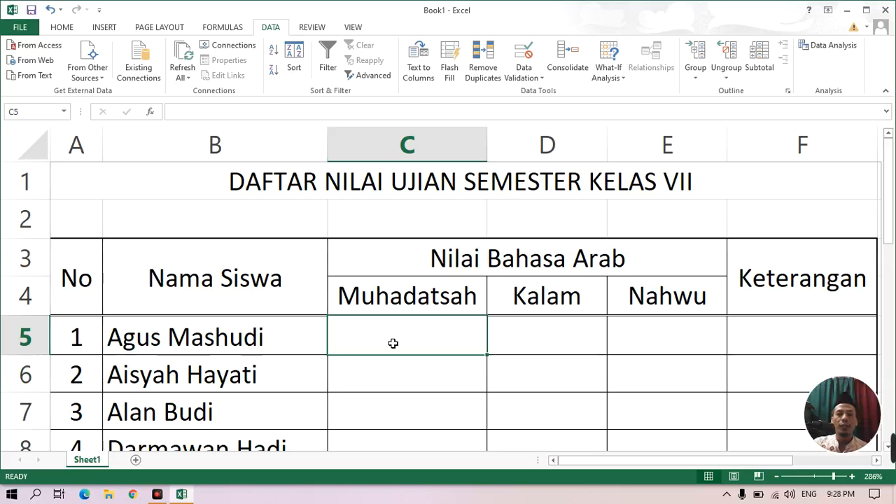
pyautogui.scroll(-3, 437, 349)
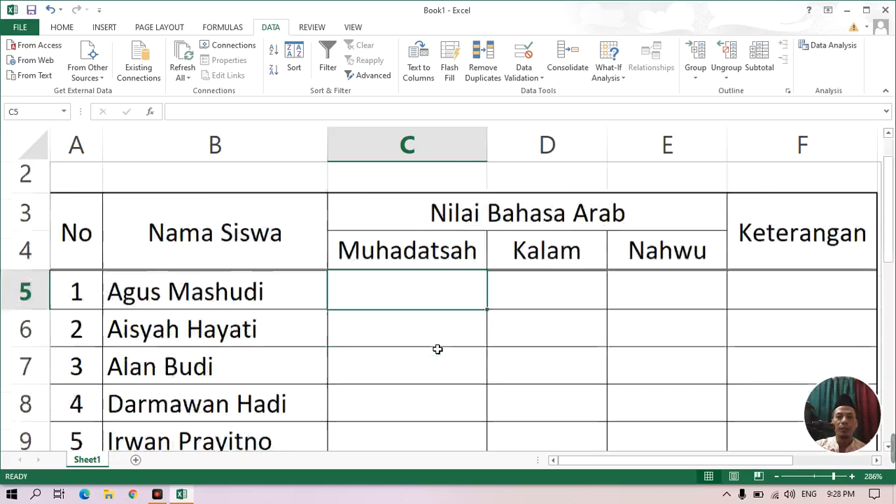
pyautogui.scroll(3, 437, 350)
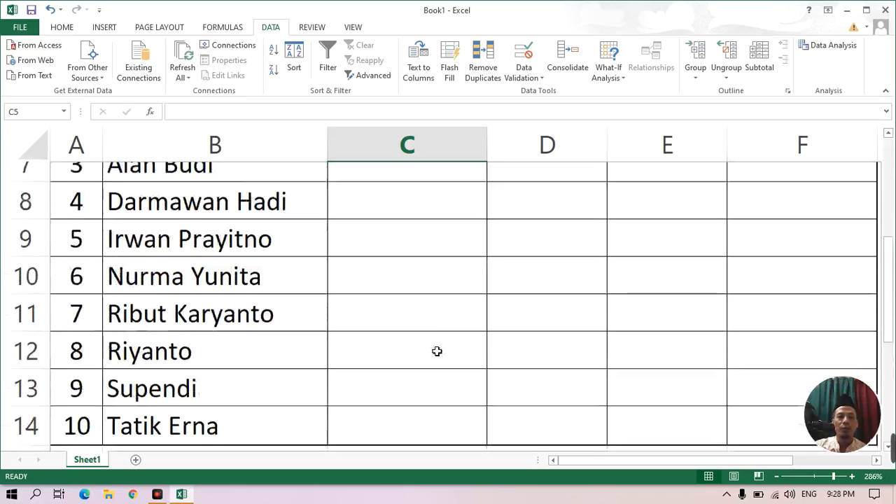
pyautogui.click(424, 304)
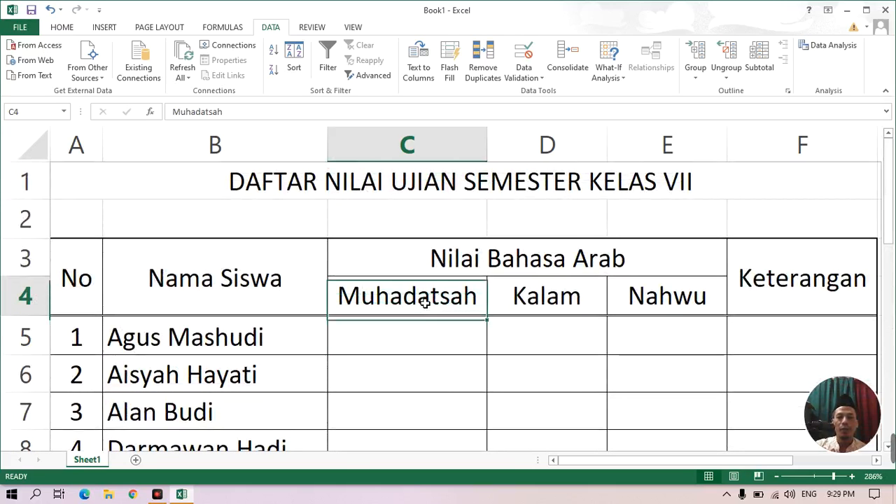
pyautogui.click(521, 305)
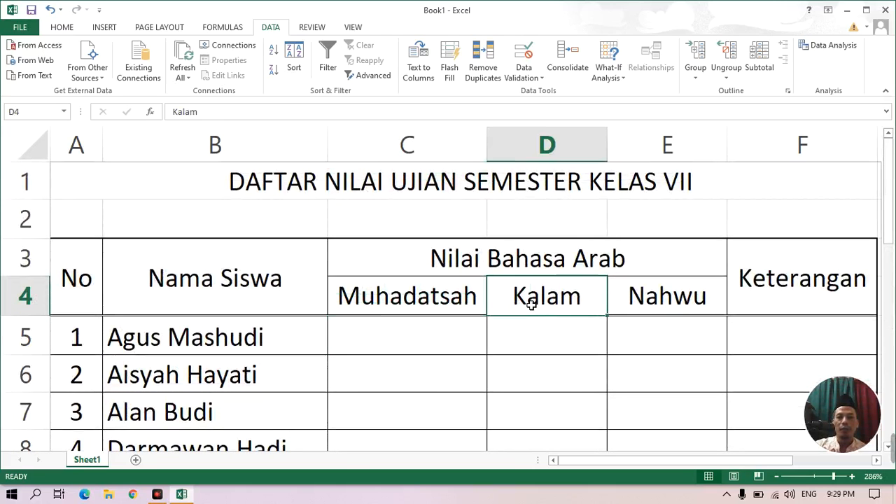
pyautogui.click(423, 305)
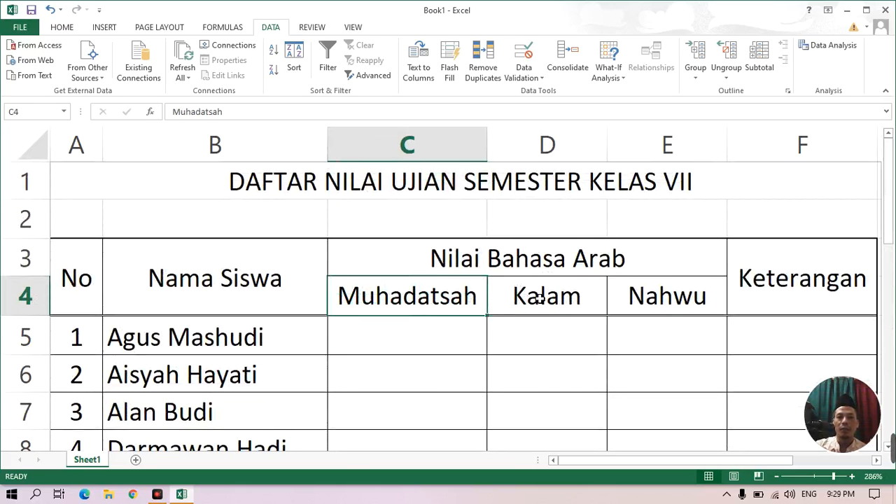
pyautogui.click(539, 300)
pyautogui.click(641, 304)
# Enter the formula =RANDBETWEEN(67;95) in cell C5 as the first student's Muhadatsah score.
pyautogui.click(409, 339)
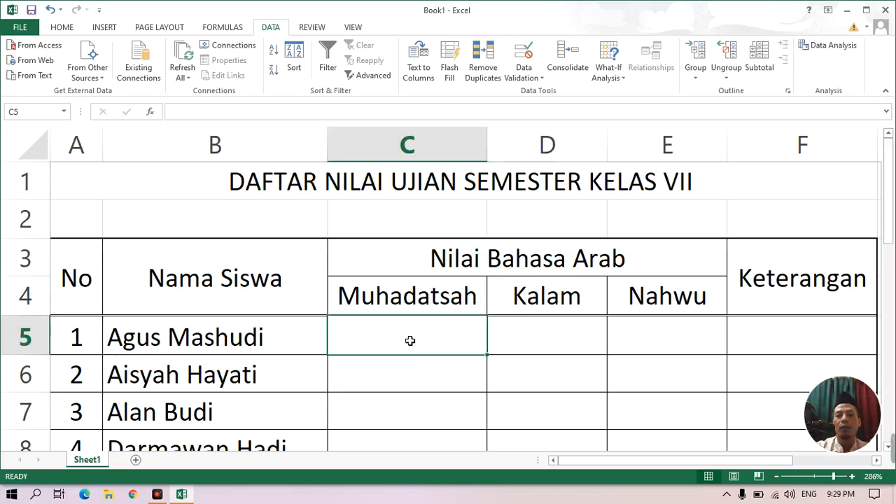
pyautogui.write('=')
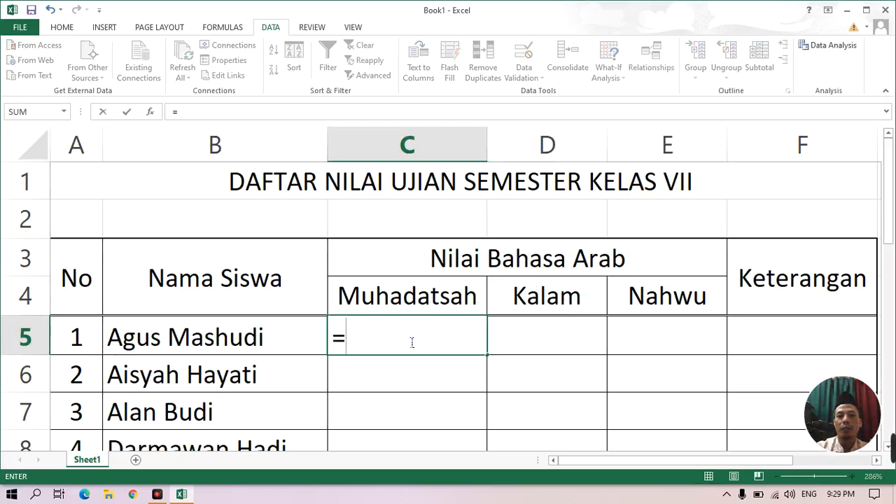
pyautogui.write('ra')
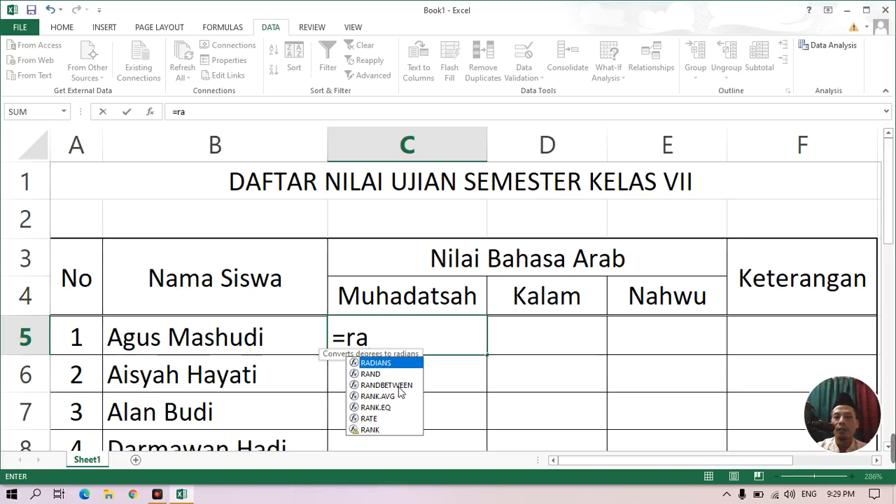
pyautogui.doubleClick(386, 385)
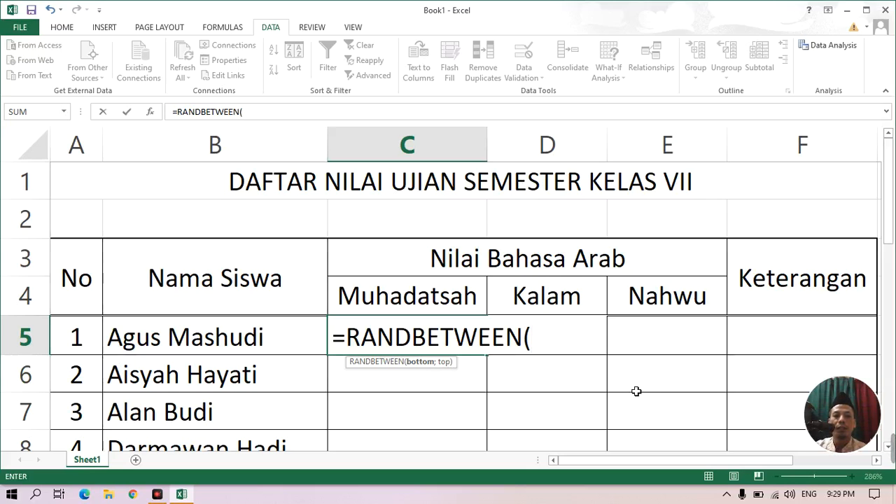
pyautogui.write('67')
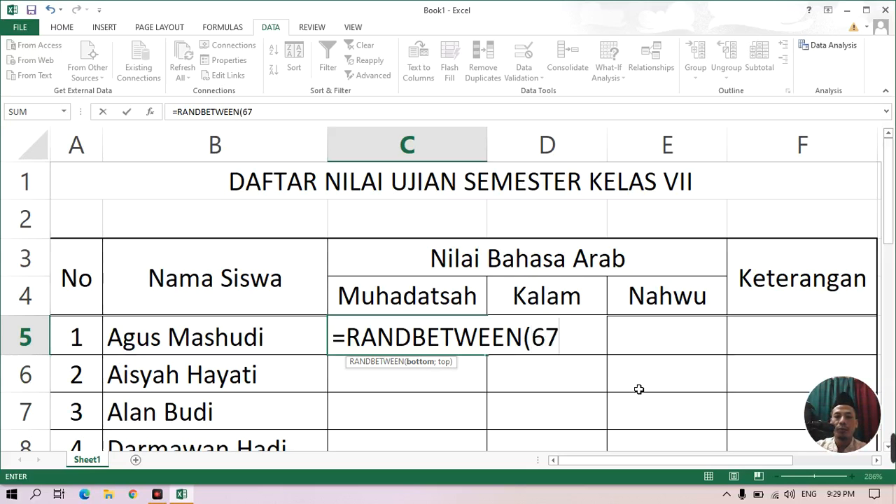
pyautogui.write(';')
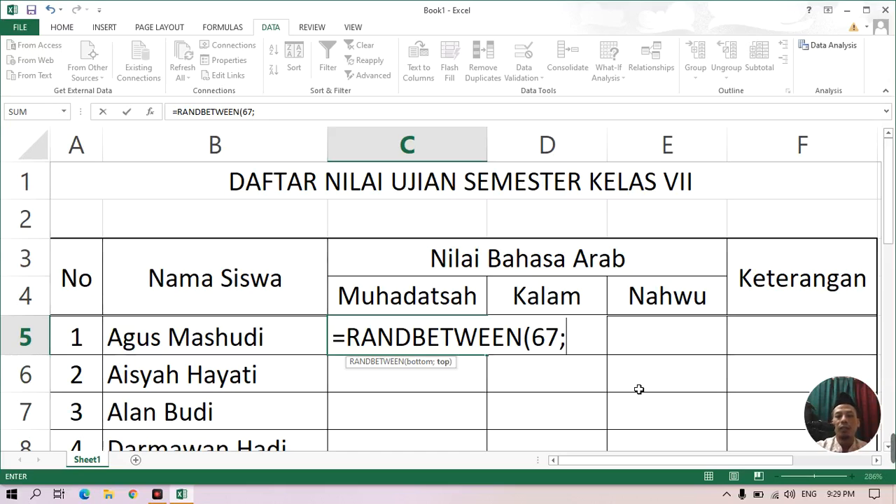
pyautogui.write('95')
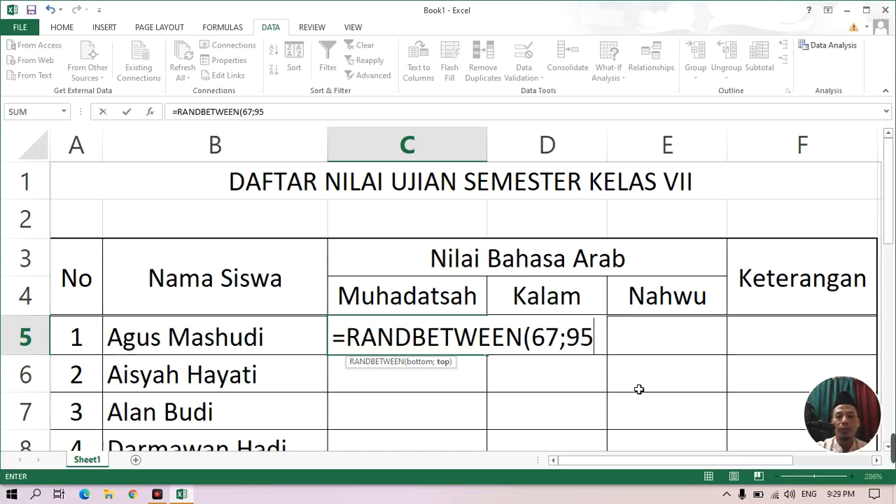
pyautogui.write(')')
pyautogui.press('Return')
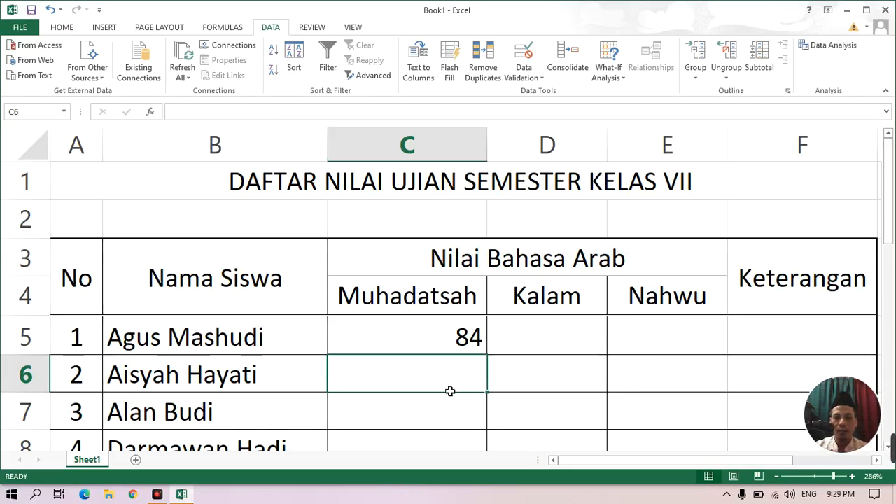
# Fill the random score formula from C5 across the first student's Kalam and Nahwu cells, D5 and E5.
pyautogui.click(473, 348)
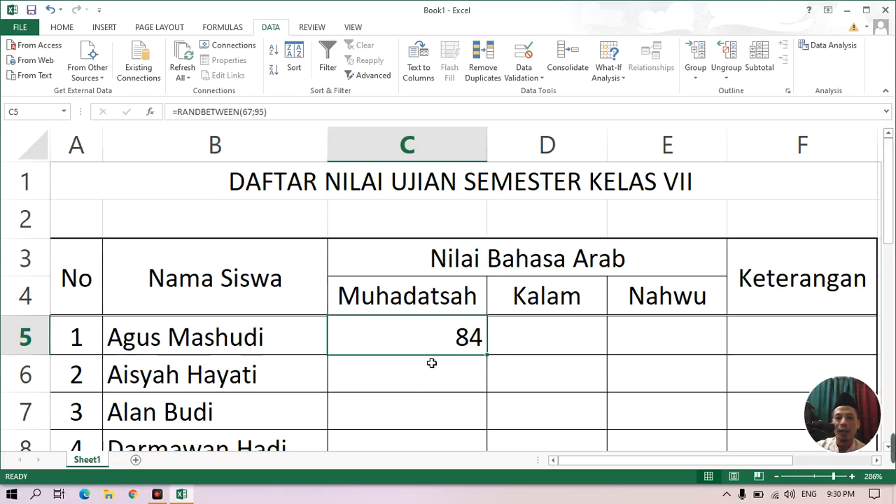
pyautogui.moveTo(491, 360); pyautogui.dragTo(602, 365)
pyautogui.moveTo(672, 358); pyautogui.dragTo(668, 360)
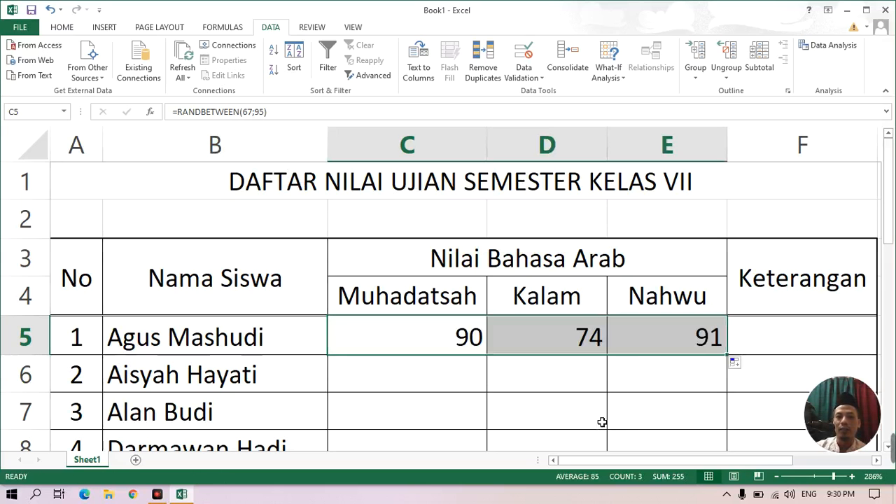
# Fill the random score formulas from C5:E5 down to the last student in row 14.
pyautogui.scroll(-2, 588, 420)
pyautogui.scroll(1, 589, 403)
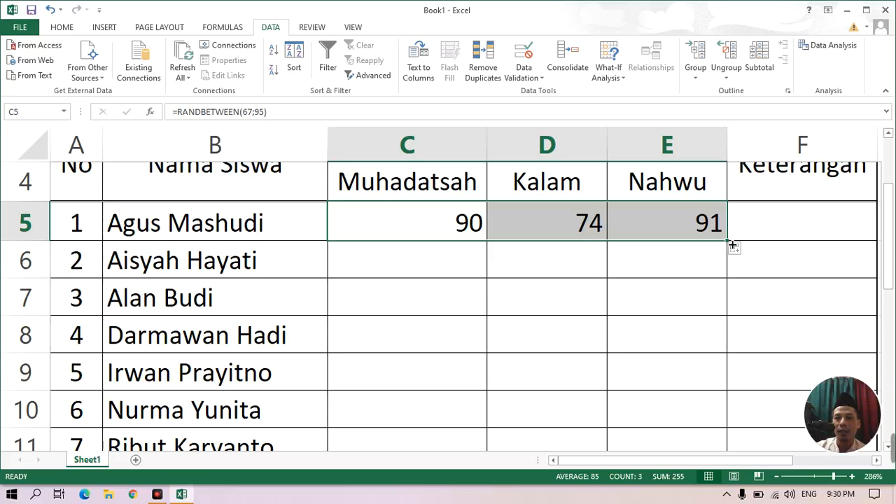
pyautogui.moveTo(732, 244); pyautogui.dragTo(728, 393)
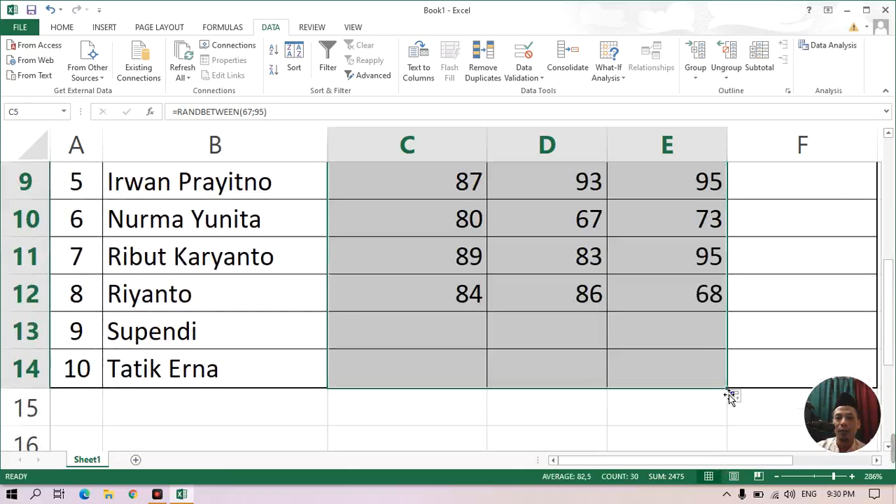
# Center the scores in C5:E14 horizontally and review them from the first to the last student.
pyautogui.click(68, 27)
pyautogui.click(264, 70)
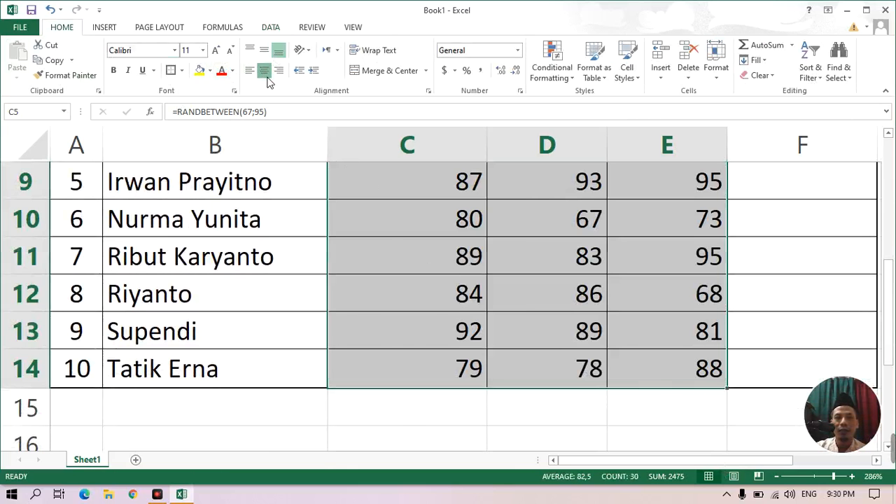
pyautogui.scroll(2, 550, 310)
pyautogui.scroll(-2, 572, 355)
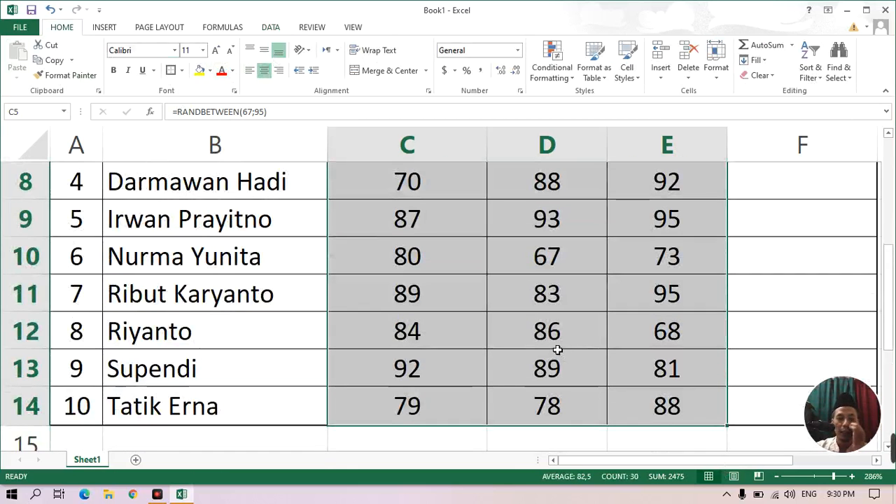
pyautogui.scroll(3, 509, 370)
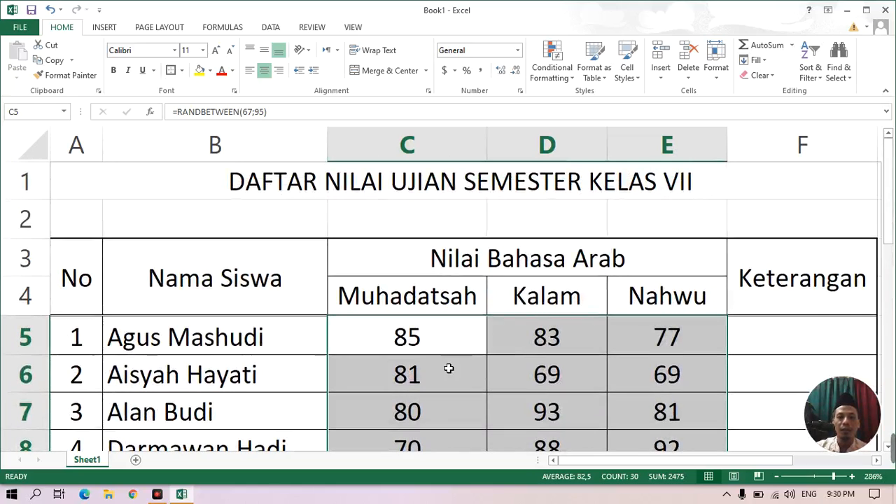
pyautogui.scroll(-1, 543, 376)
pyautogui.scroll(-3, 543, 377)
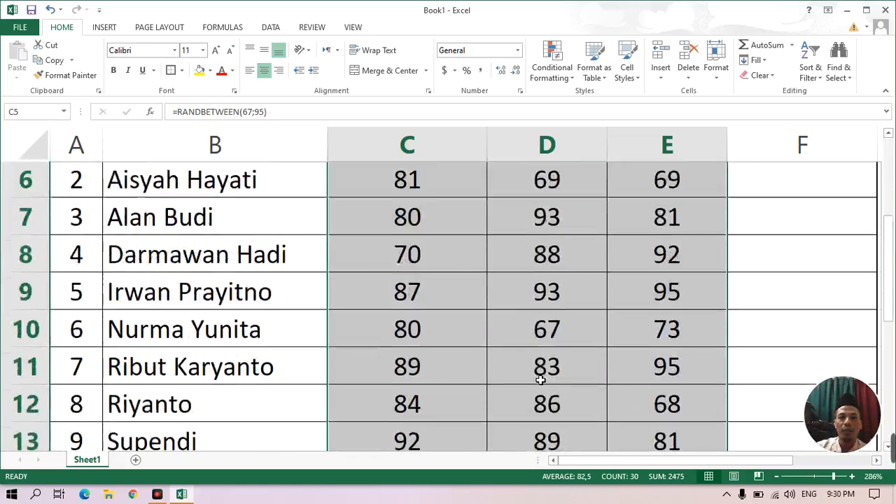
pyautogui.scroll(3, 532, 381)
pyautogui.scroll(2, 528, 381)
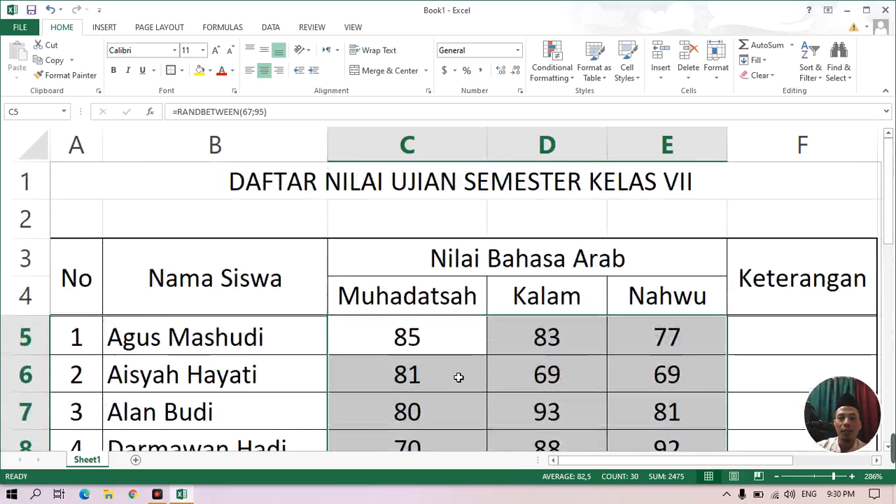
# Refill the random formula from C5 into D5, and from C5:D5 down into row 6, to regenerate the scores.
pyautogui.click(458, 386)
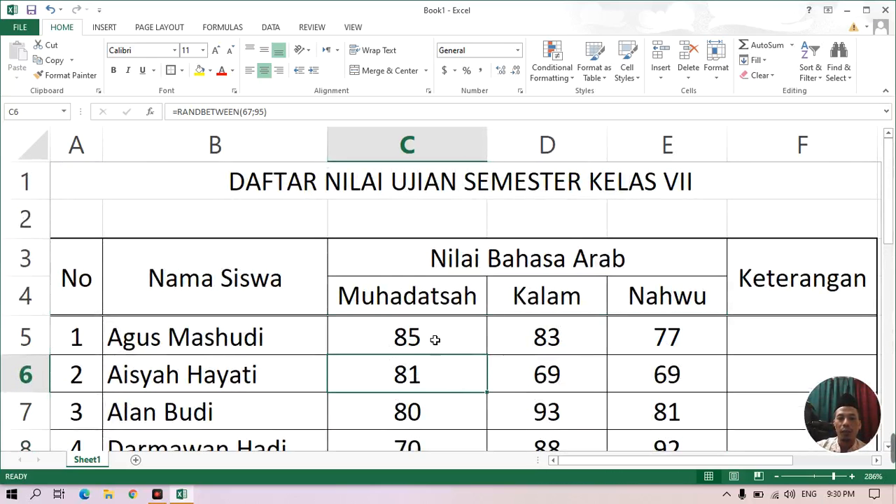
pyautogui.click(397, 339)
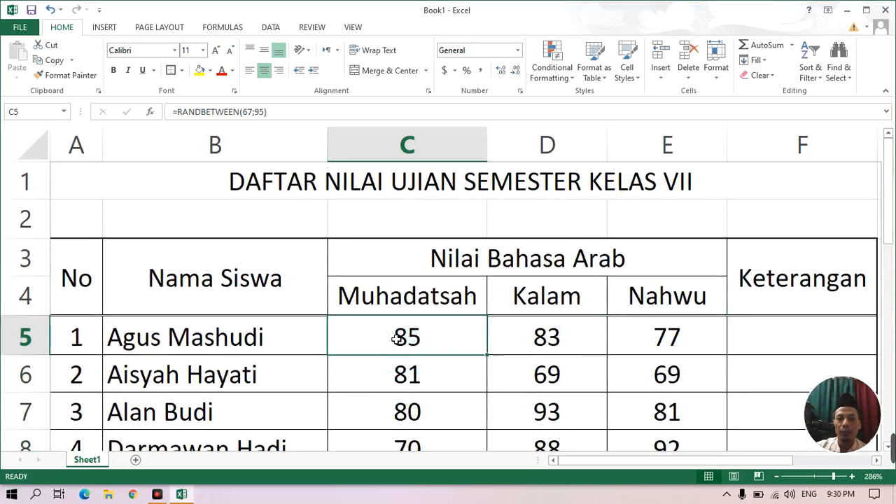
pyautogui.moveTo(489, 356); pyautogui.dragTo(599, 355)
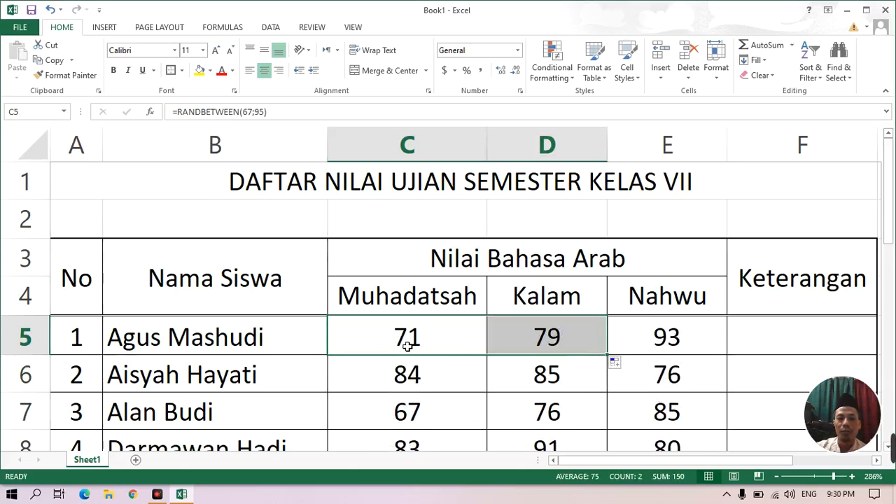
pyautogui.moveTo(607, 356); pyautogui.dragTo(613, 395)
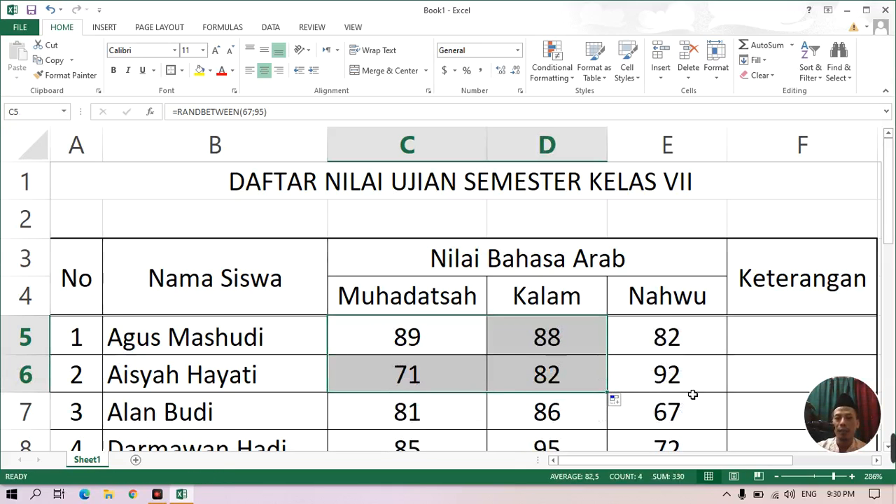
pyautogui.scroll(-2, 692, 394)
pyautogui.scroll(1, 690, 394)
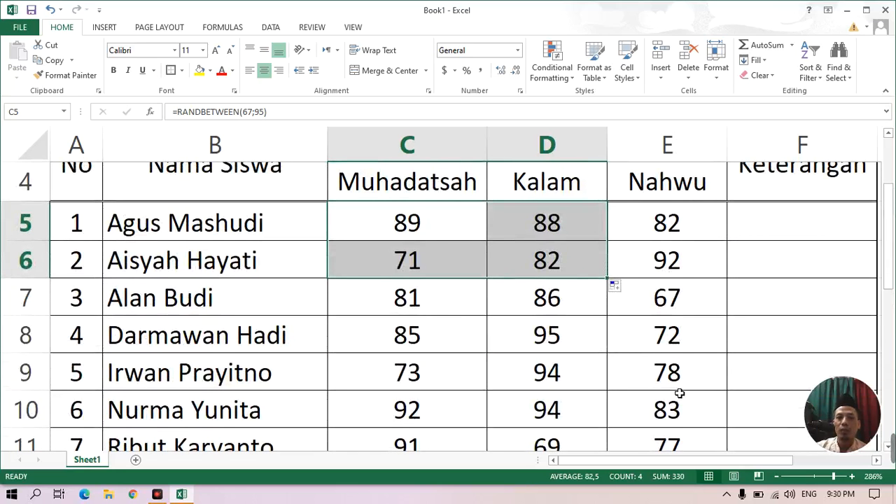
# Inspect the contents of score cells C5 and C7 and of the student number in A6.
pyautogui.click(424, 234)
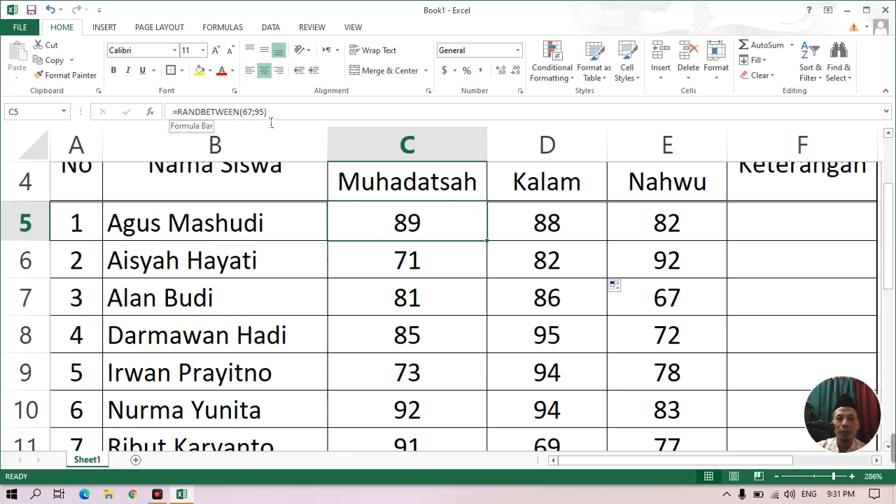
pyautogui.click(86, 273)
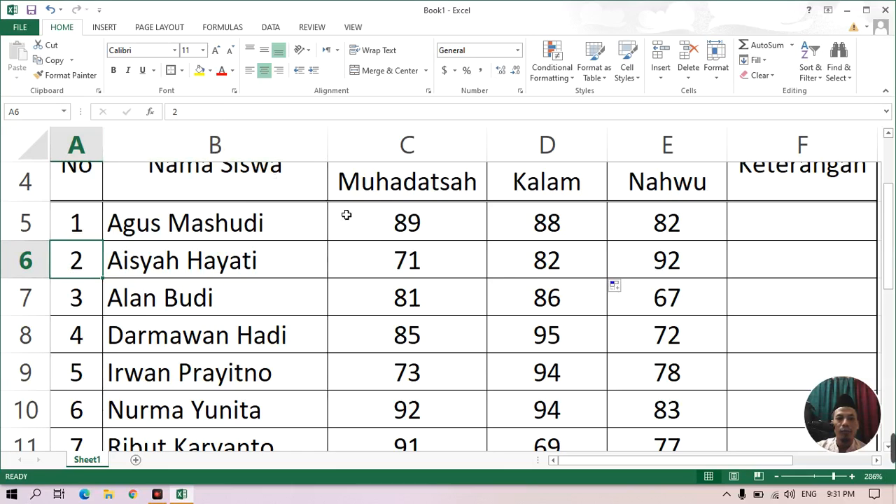
pyautogui.click(390, 228)
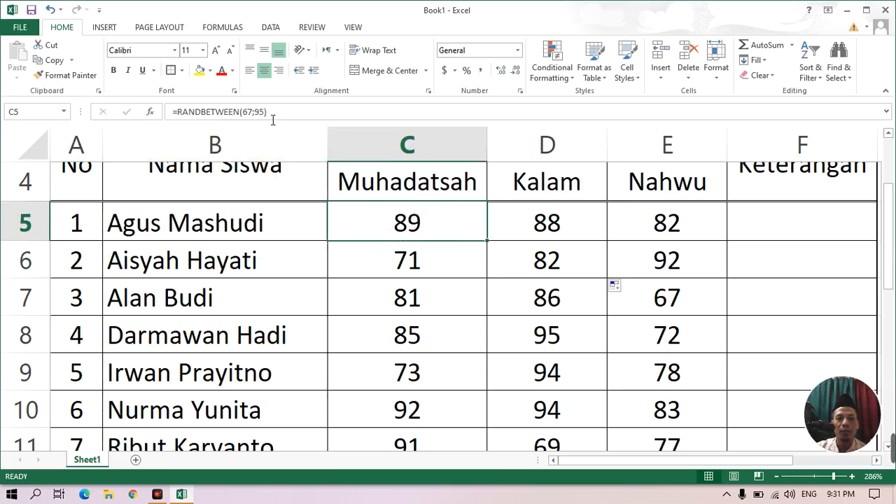
pyautogui.click(438, 299)
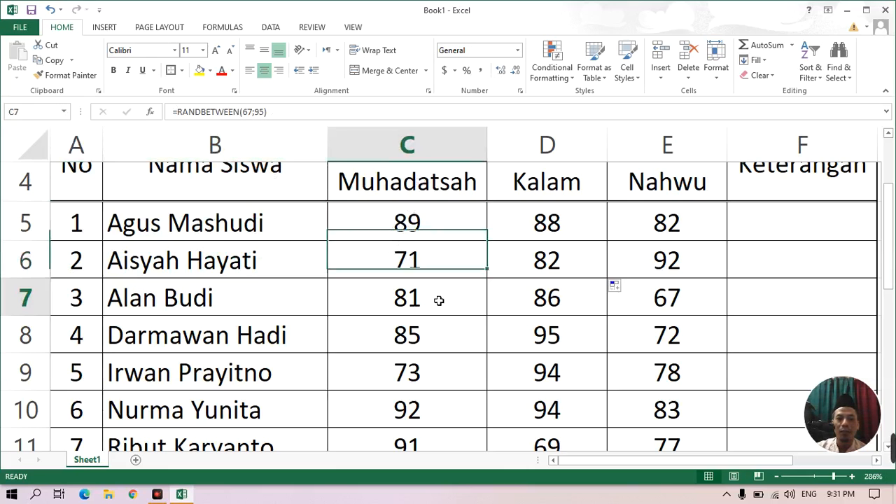
# Copy the scores in C5:E14 and paste them over themselves as values only, clearing the copy selection.
pyautogui.click(399, 228)
pyautogui.moveTo(399, 228); pyautogui.dragTo(666, 382)
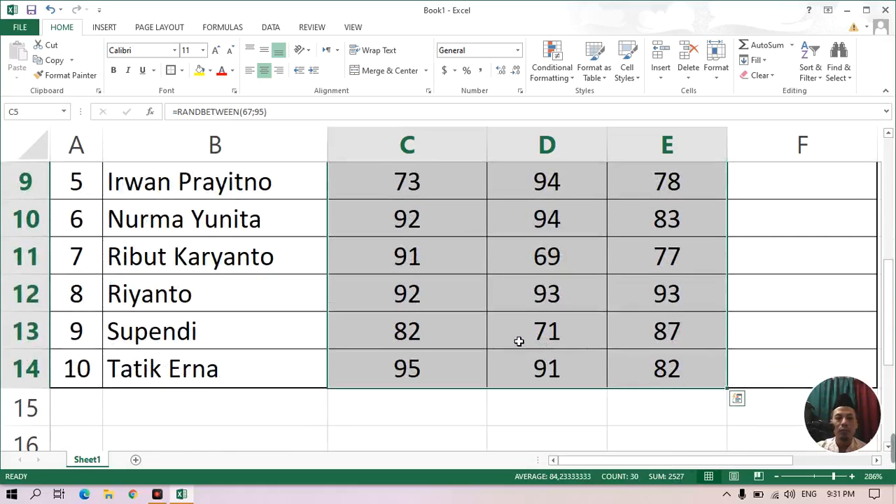
pyautogui.rightClick(520, 320)
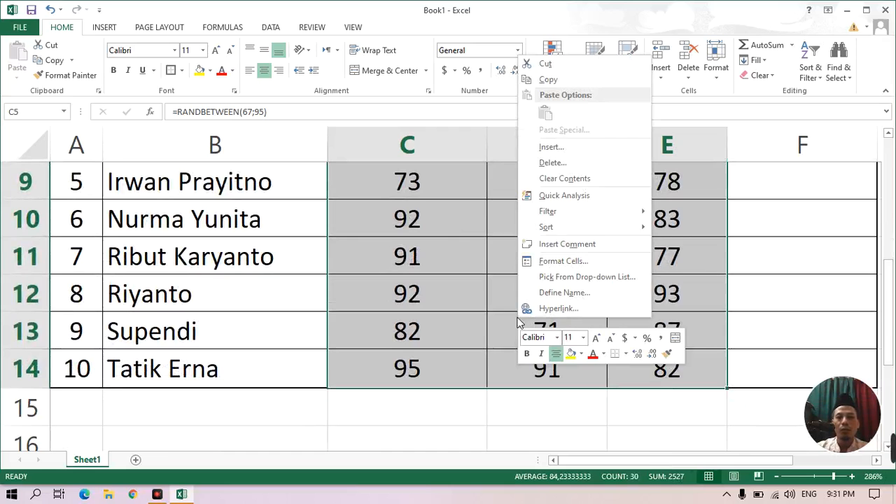
pyautogui.click(549, 80)
pyautogui.scroll(2, 513, 343)
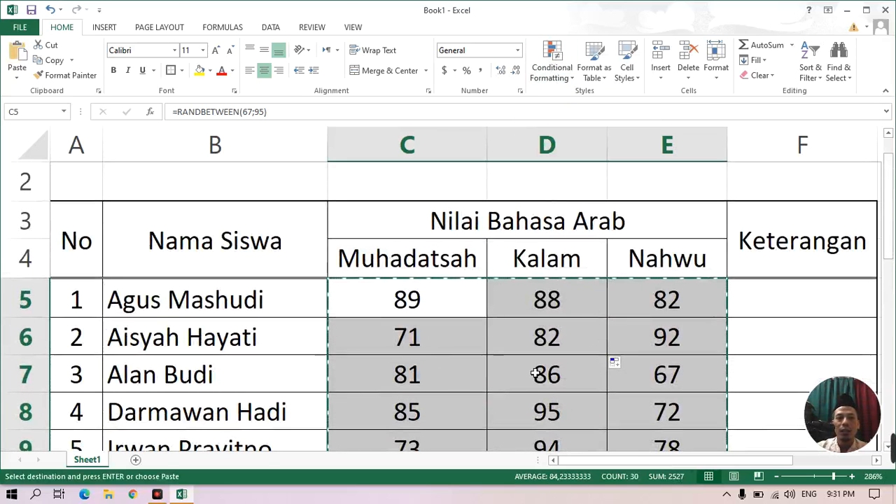
pyautogui.click(18, 78)
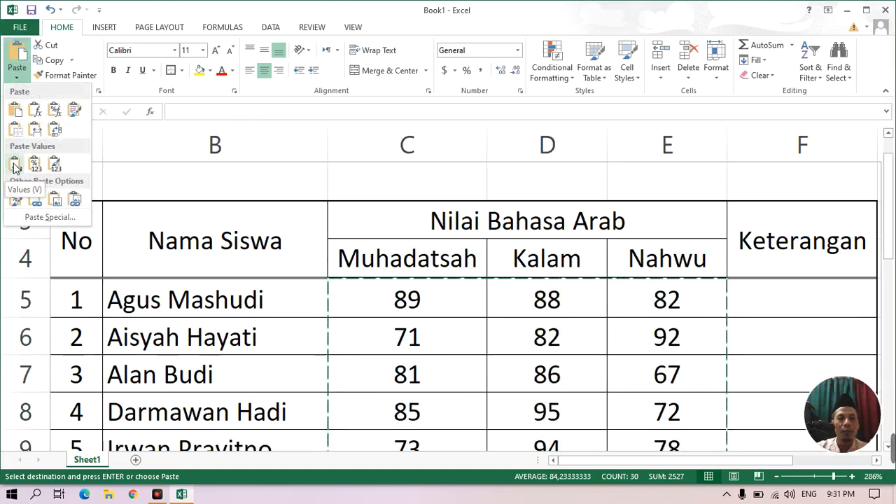
pyautogui.click(16, 167)
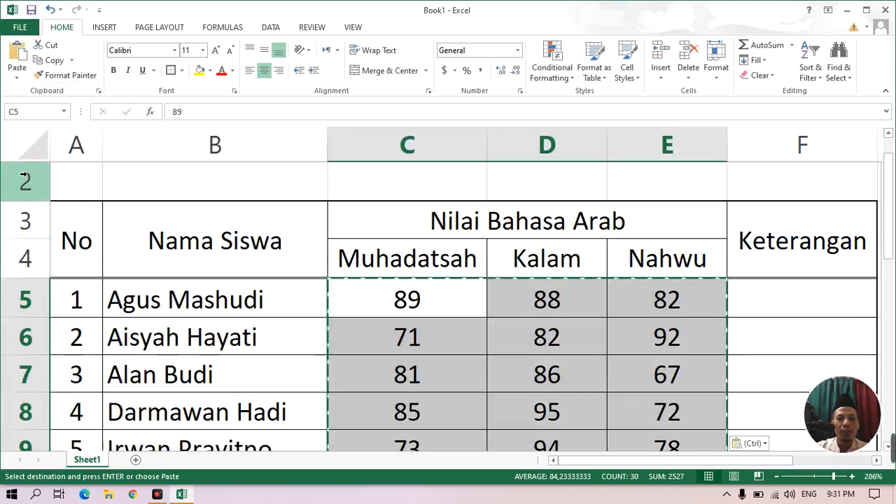
pyautogui.click(408, 385)
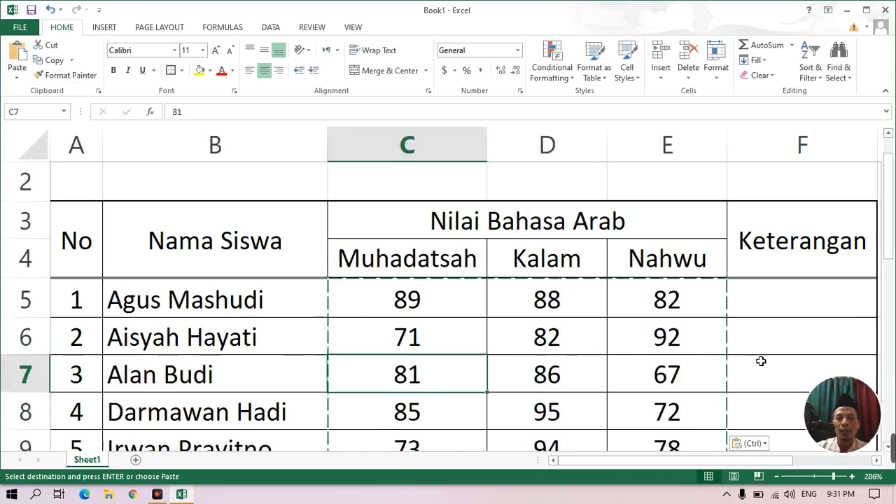
pyautogui.click(777, 346)
pyautogui.press('Escape')
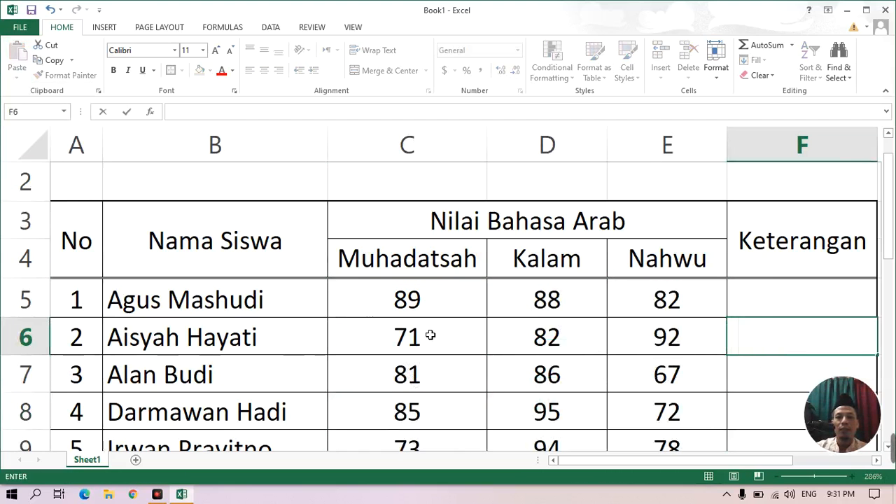
# Check the contents of C5 and C6 and look over the scores down to row 14.
pyautogui.click(407, 308)
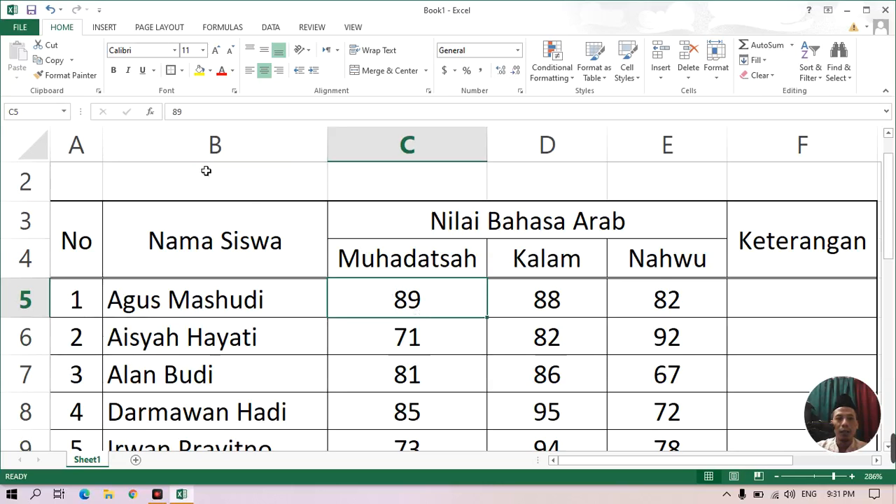
pyautogui.click(427, 344)
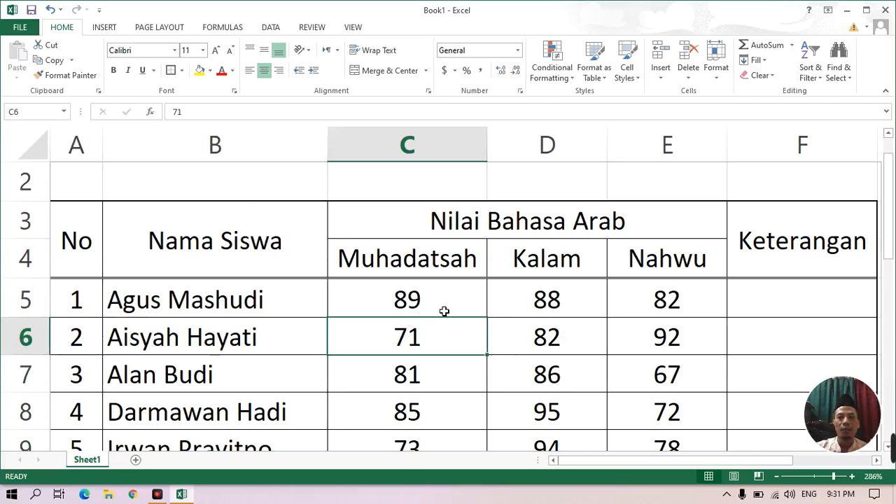
pyautogui.scroll(-2, 630, 355)
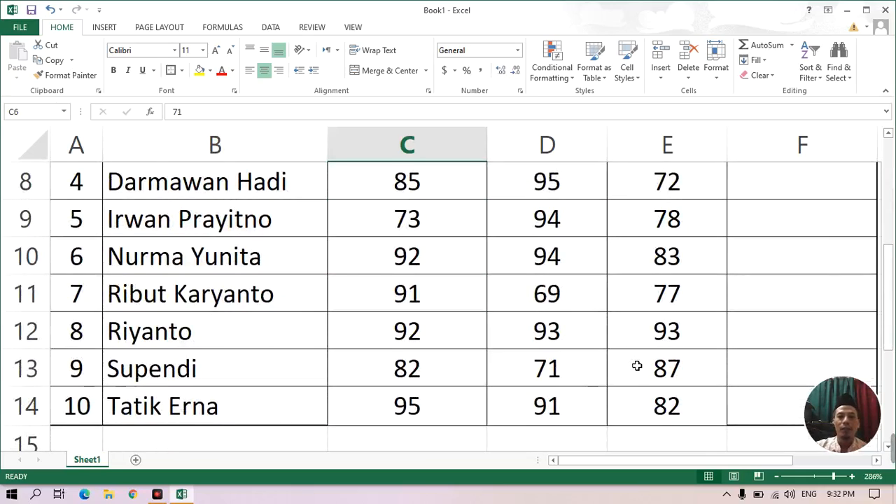
pyautogui.scroll(3, 635, 366)
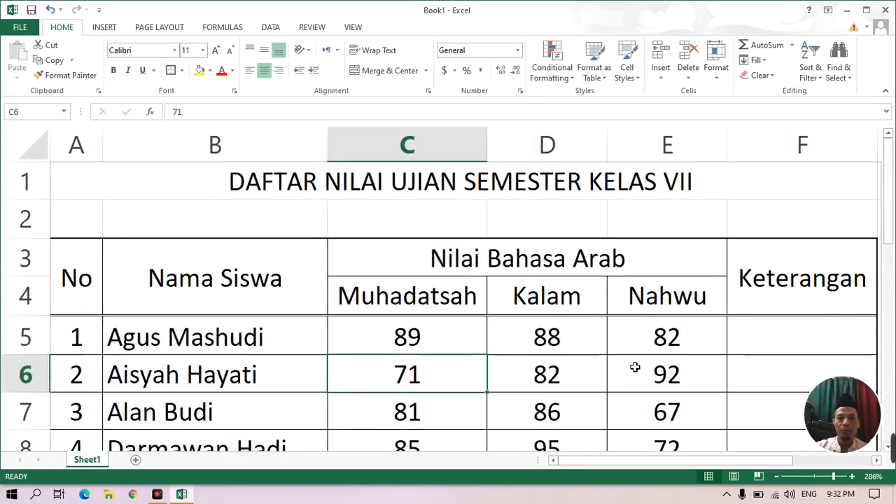
# Enter the summary labels Rerata in B15 and Nilai Tertinggi in B16 below the student names.
pyautogui.scroll(-1, 634, 370)
pyautogui.scroll(-2, 633, 372)
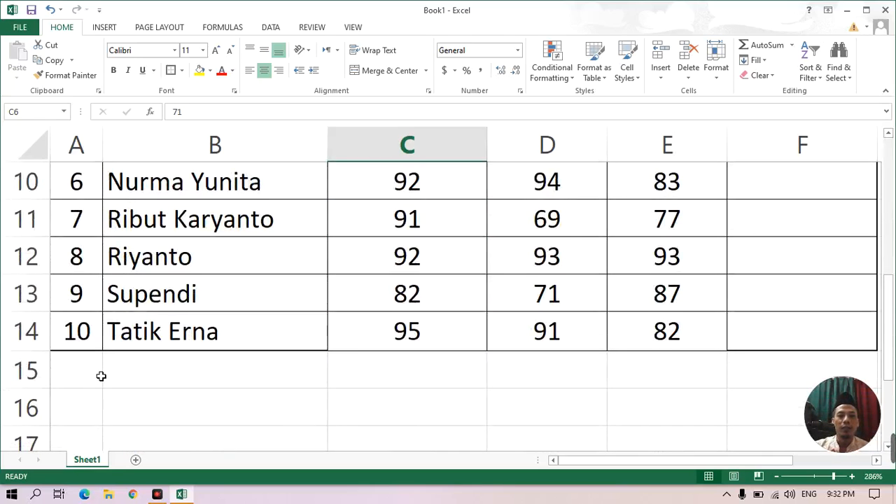
pyautogui.moveTo(94, 373); pyautogui.dragTo(180, 386)
pyautogui.click(185, 386)
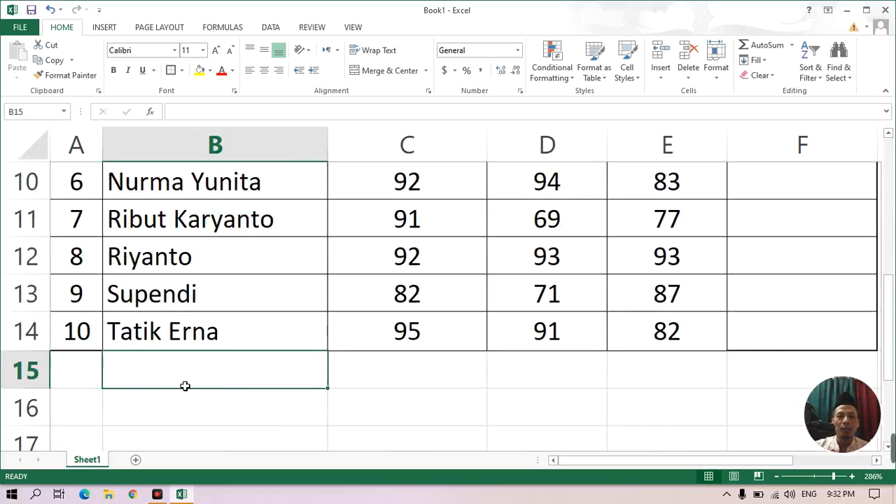
pyautogui.write('Rerata')
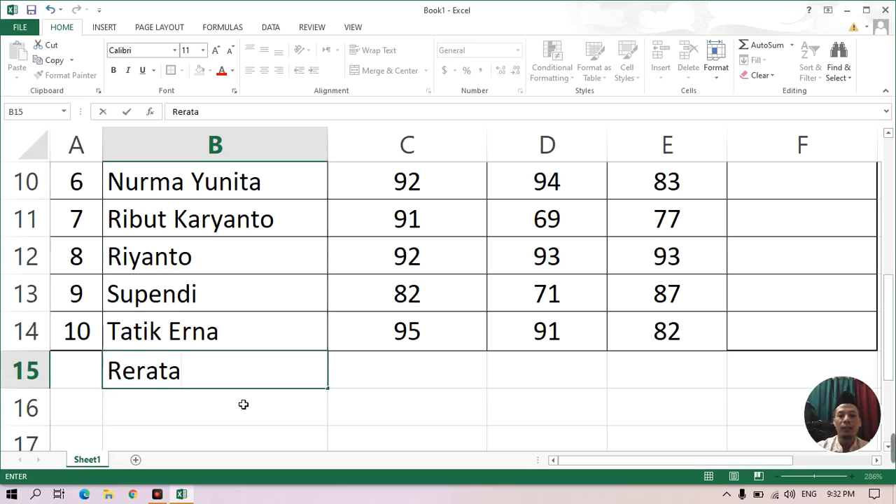
pyautogui.press('Return')
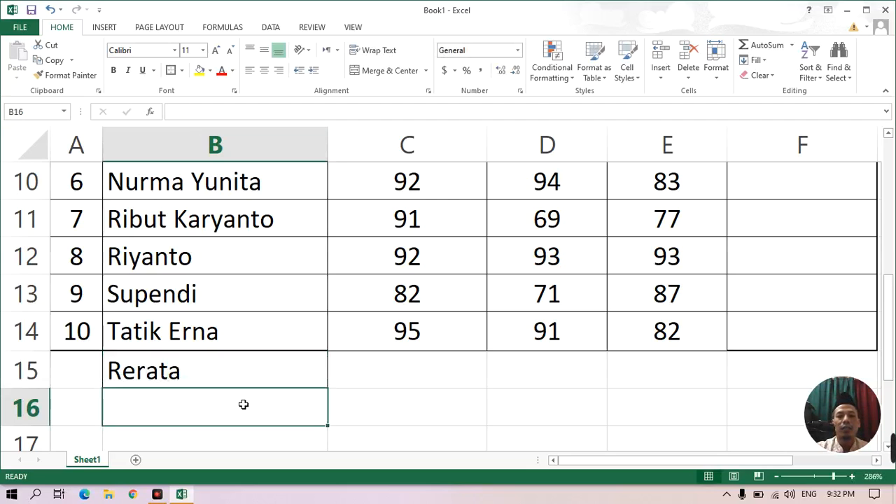
pyautogui.write('Nilai')
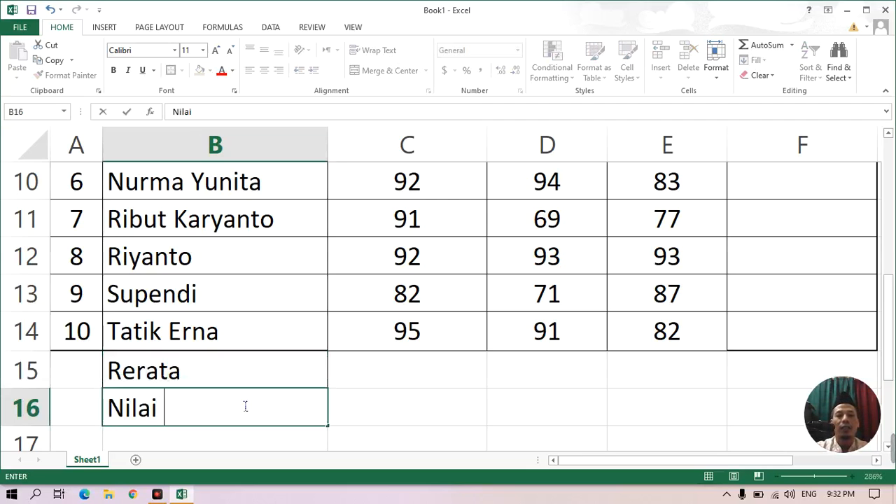
pyautogui.write(' Tertingg')
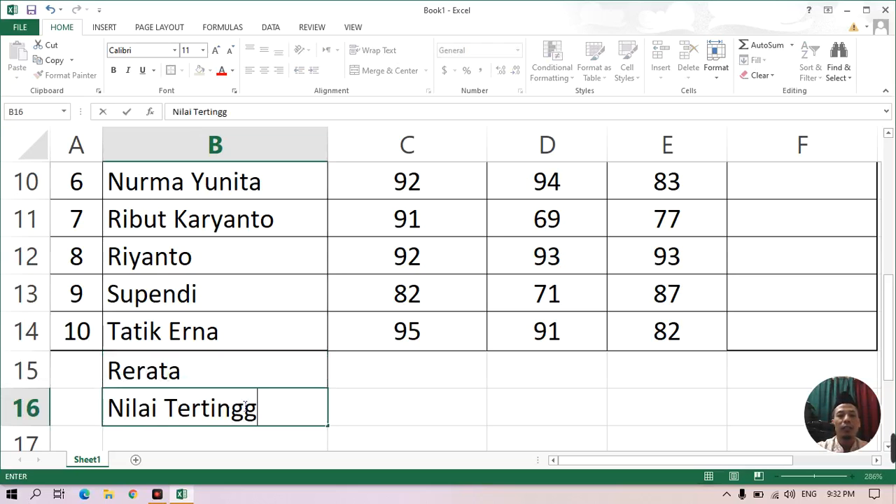
pyautogui.write('i')
pyautogui.press('Return')
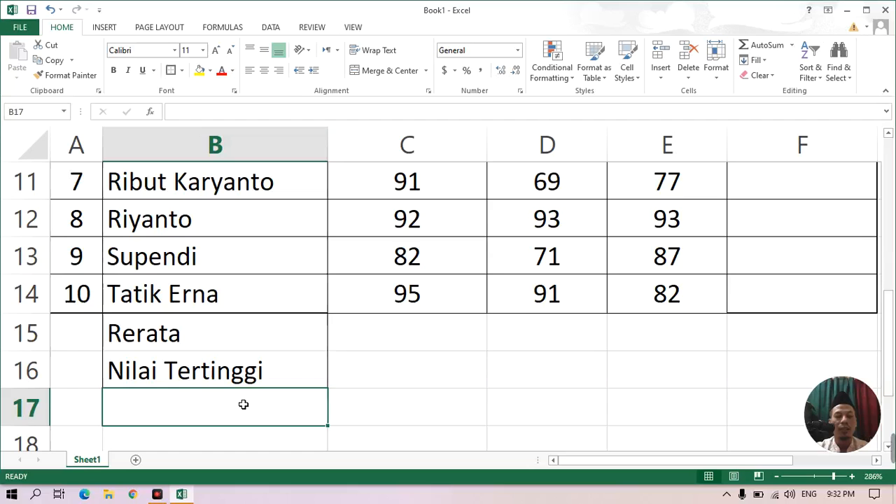
# Enter the summary label Nilai Terendah in B17 below Nilai Tertinggi.
pyautogui.write('Nilai ')
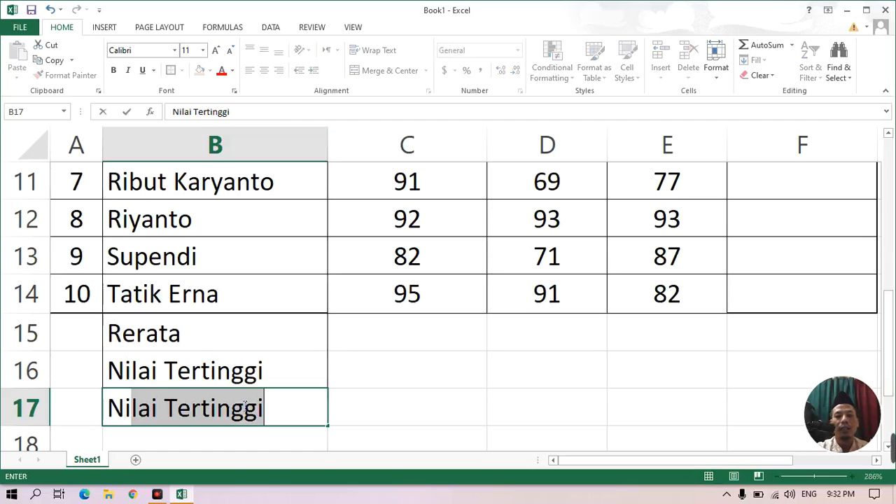
pyautogui.write('Tere')
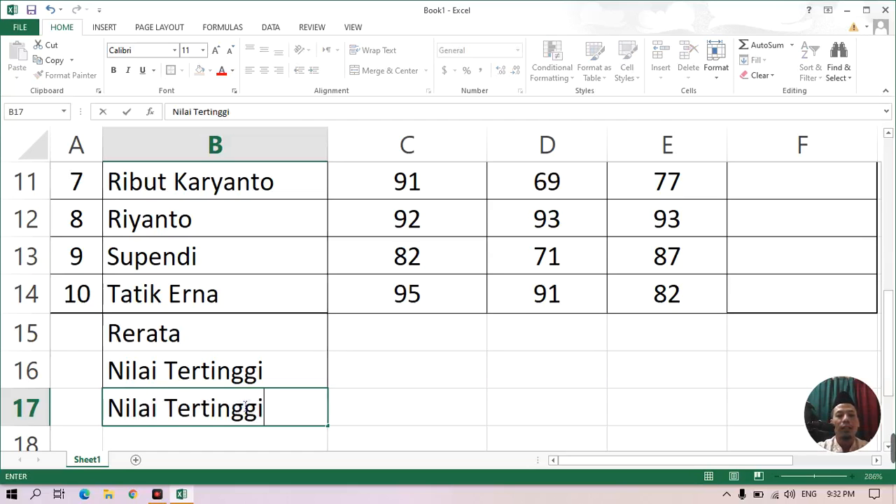
pyautogui.write('ndah')
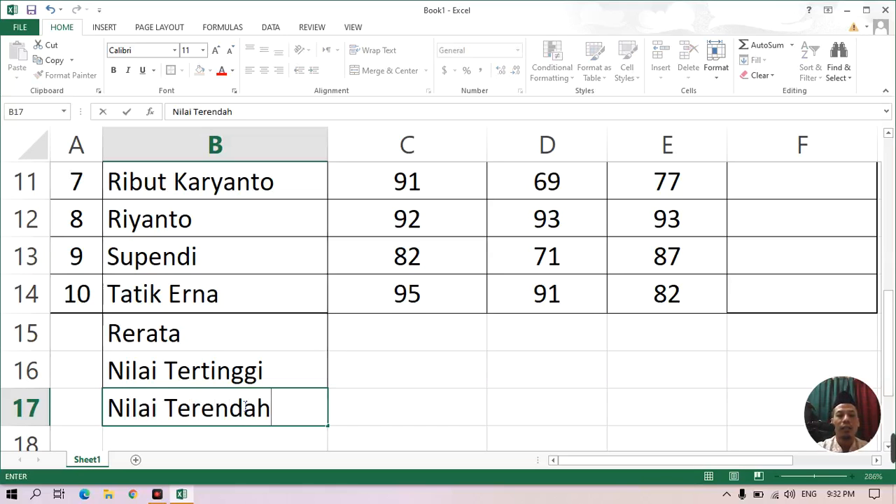
pyautogui.hotkey('ctrl', 'Return')
pyautogui.press('Down')
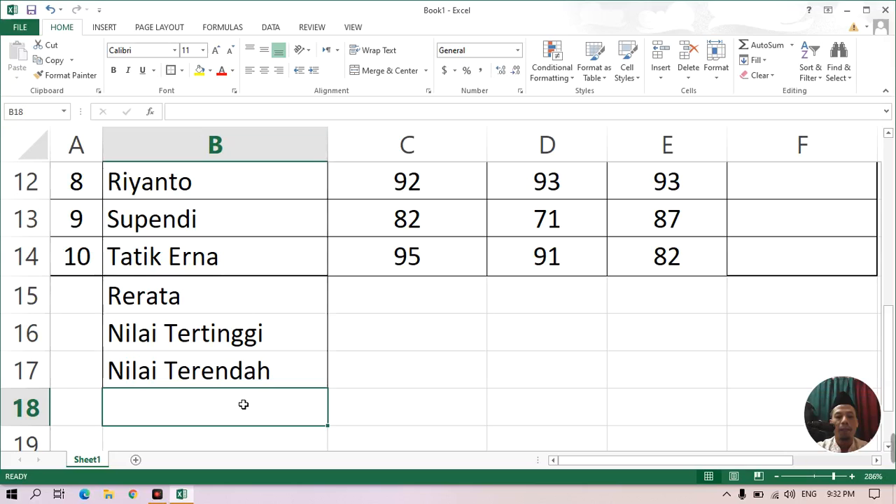
# Enter the summary label Deviasi Standar in B18 and return to the Rerata row at C15.
pyautogui.doubleClick(244, 404)
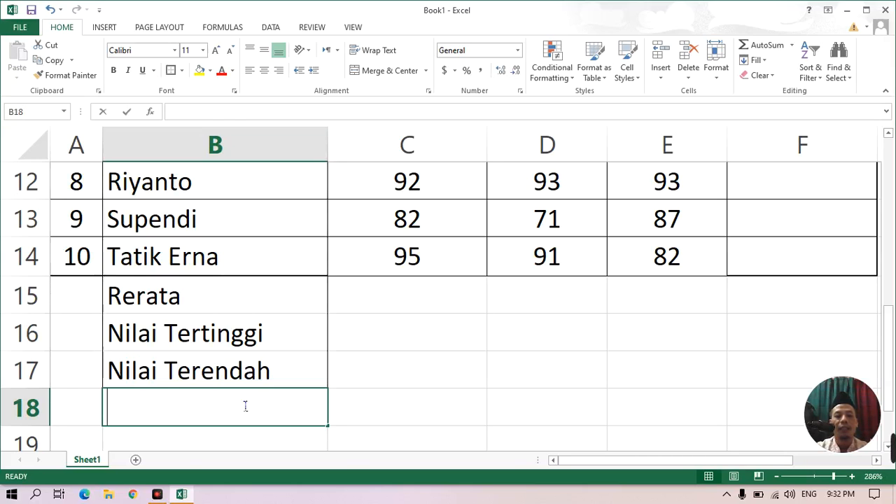
pyautogui.write('De')
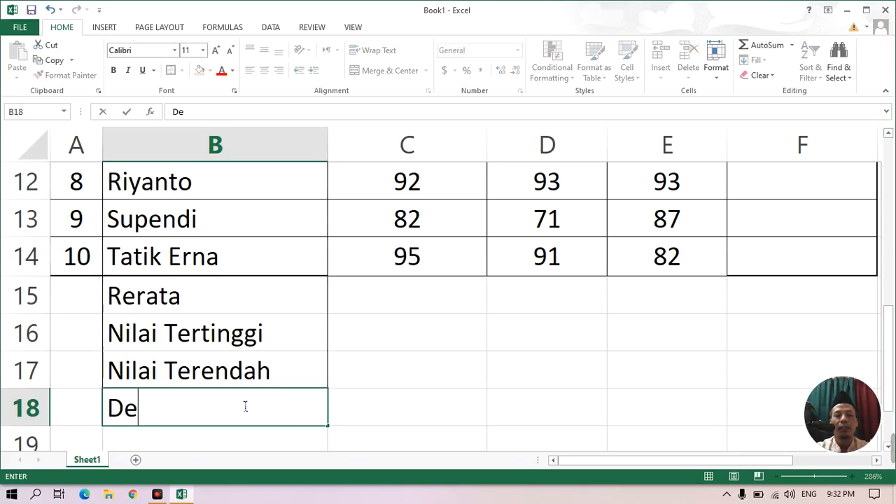
pyautogui.write('viasi')
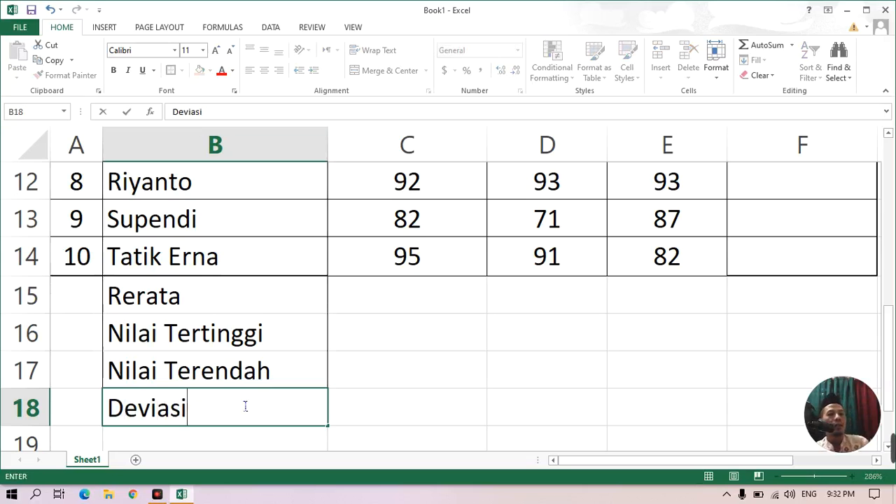
pyautogui.write('Standar')
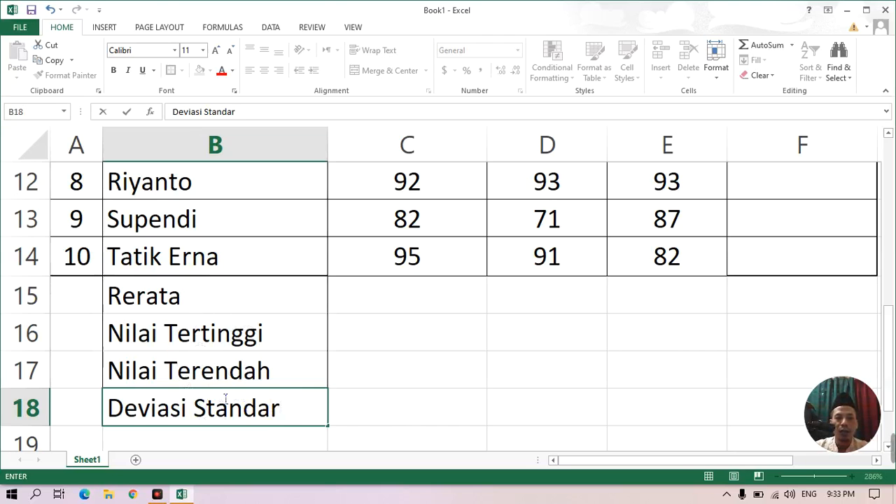
pyautogui.click(447, 324)
pyautogui.scroll(3, 446, 323)
pyautogui.scroll(-2, 447, 324)
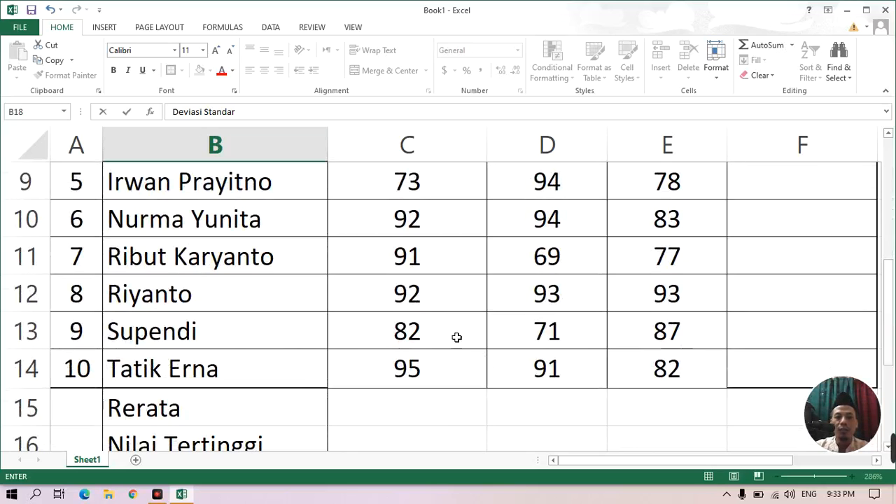
pyautogui.click(408, 412)
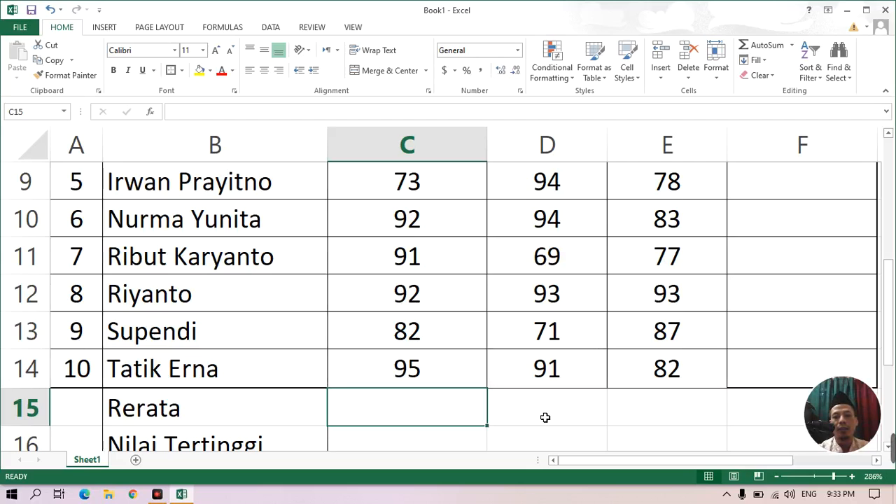
pyautogui.write('=')
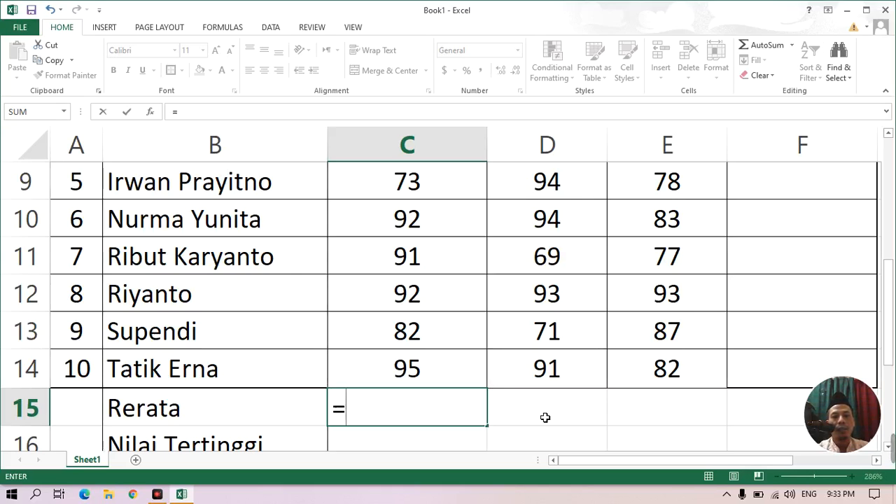
pyautogui.write('m')
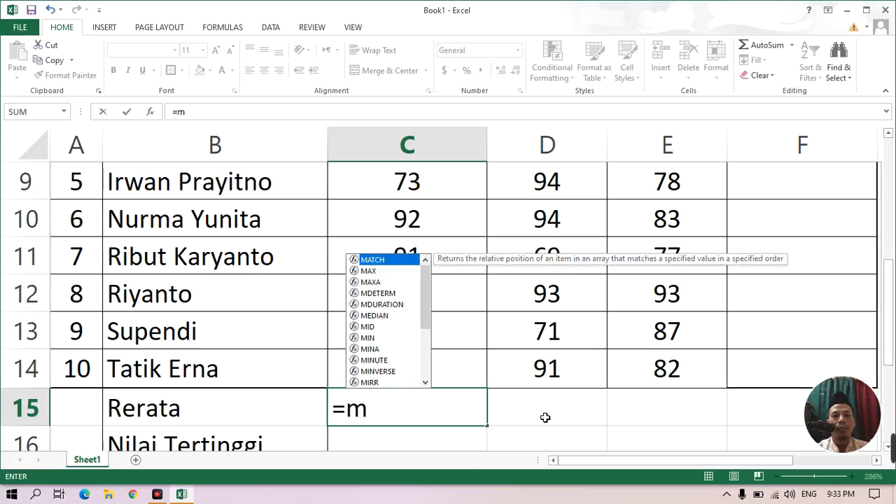
pyautogui.write('e')
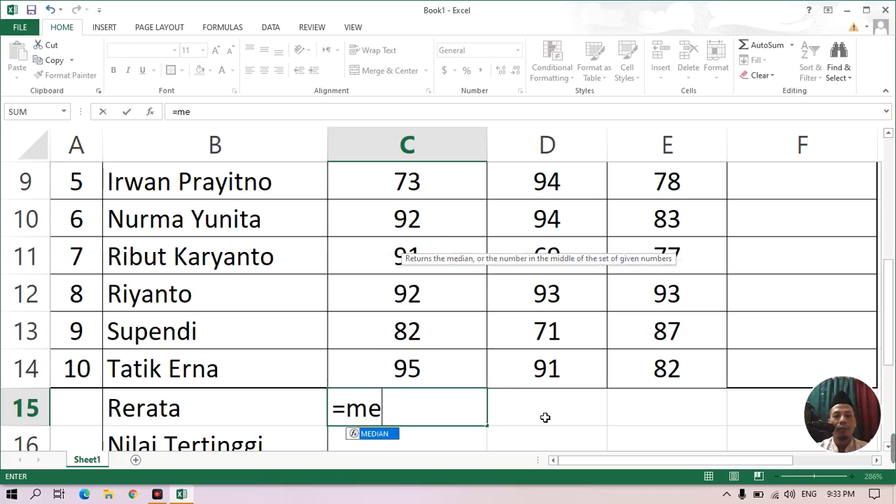
pyautogui.write('a')
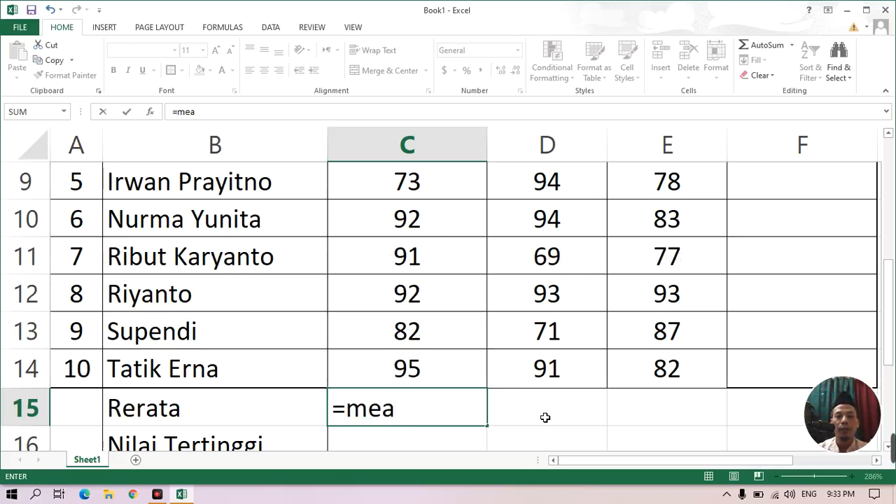
pyautogui.press('BackSpace')
pyautogui.press('BackSpace')
pyautogui.press('BackSpace')
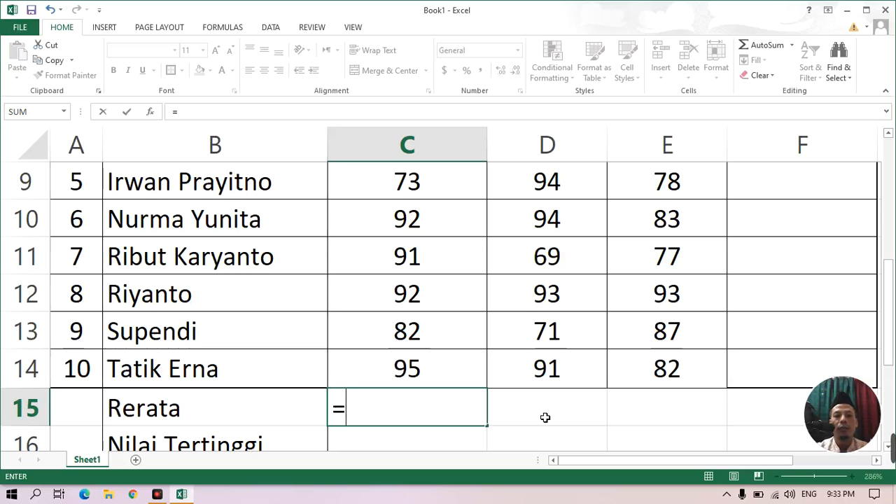
# Enter the formula =AVERAGE(C5:C14) in C15 to average the Muhadatsah scores.
pyautogui.write('av')
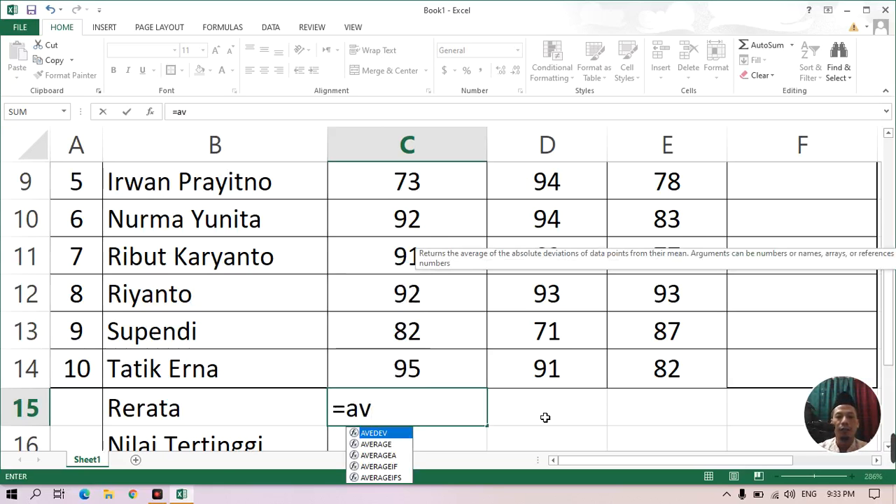
pyautogui.doubleClick(381, 445)
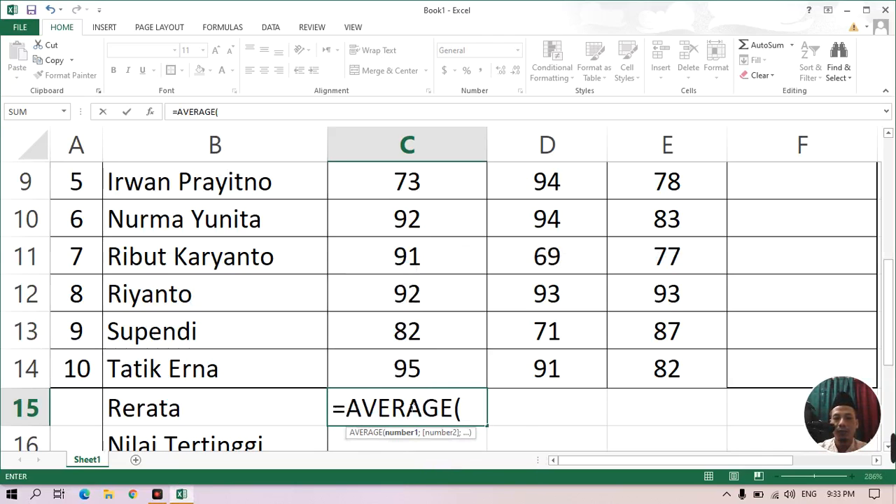
pyautogui.scroll(3, 430, 378)
pyautogui.click(420, 342)
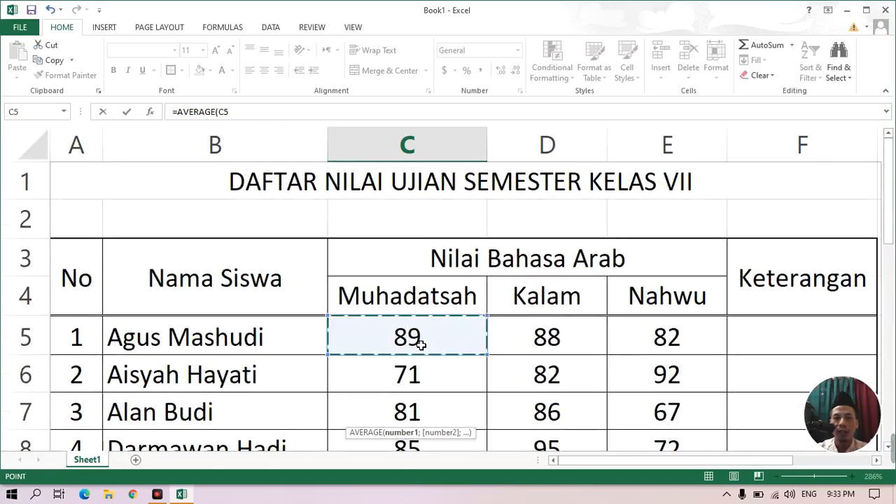
pyautogui.moveTo(420, 363); pyautogui.dragTo(436, 347)
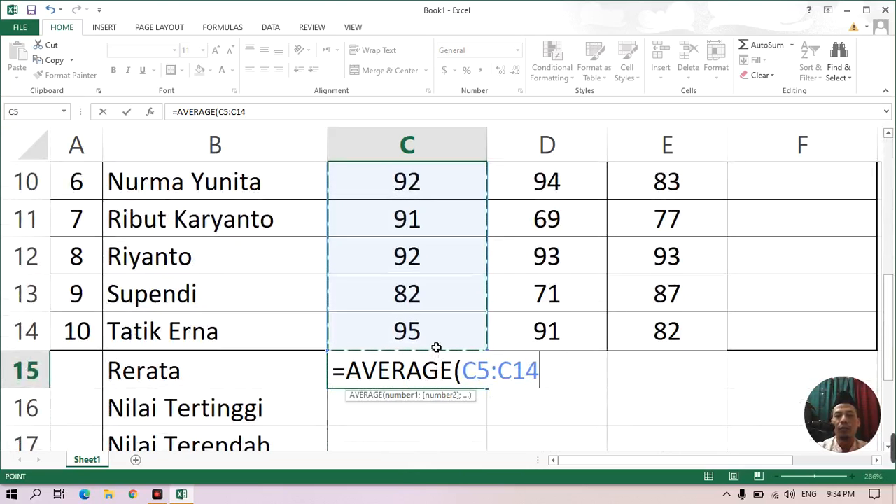
pyautogui.write(')')
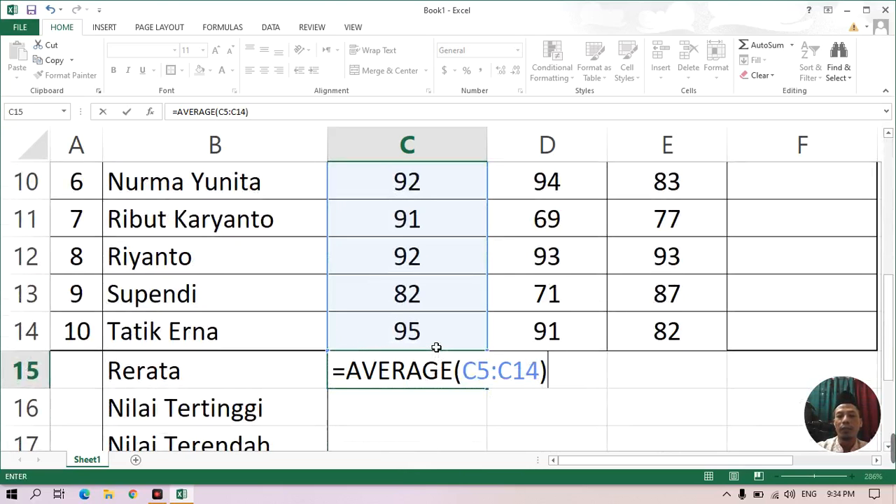
pyautogui.press('Return')
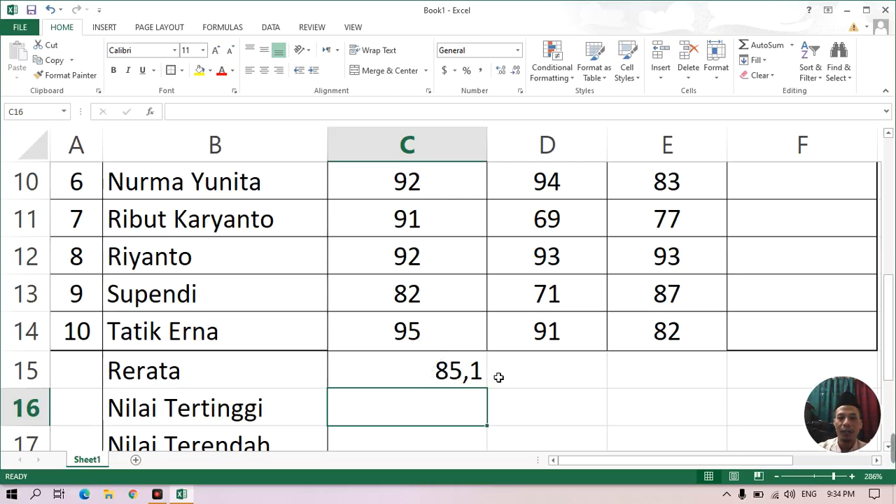
# Enter the formula =AVERAGE(D5:D14) in D15 to average the Kalam scores.
pyautogui.click(522, 379)
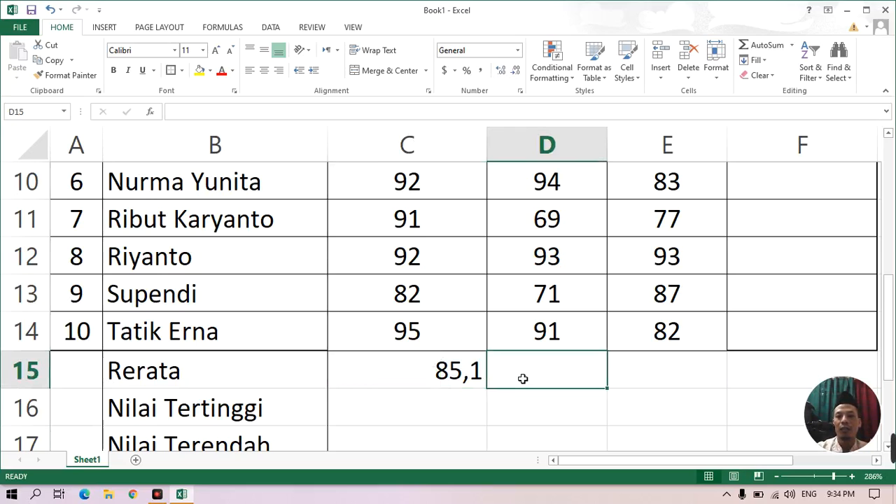
pyautogui.write('=')
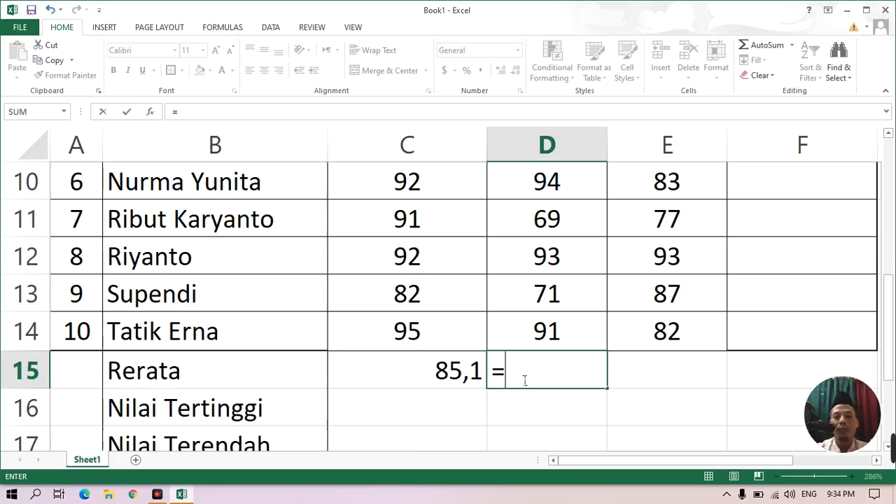
pyautogui.write('aver')
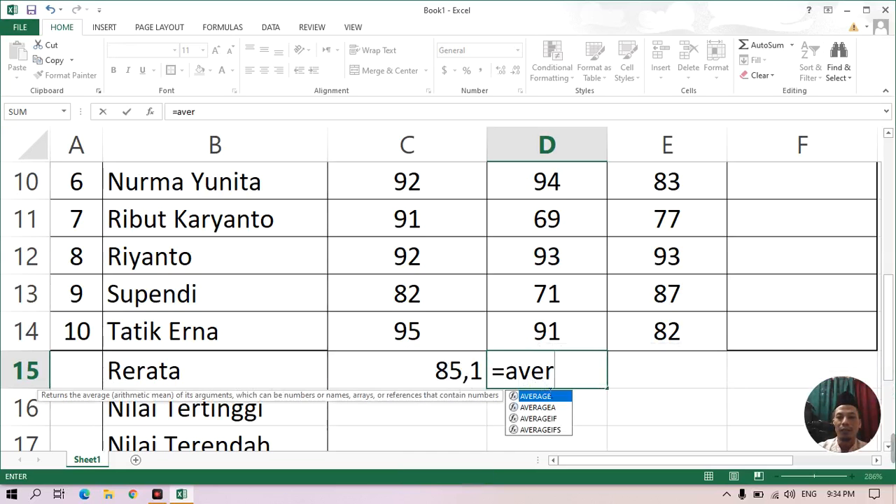
pyautogui.doubleClick(549, 396)
pyautogui.scroll(3, 553, 343)
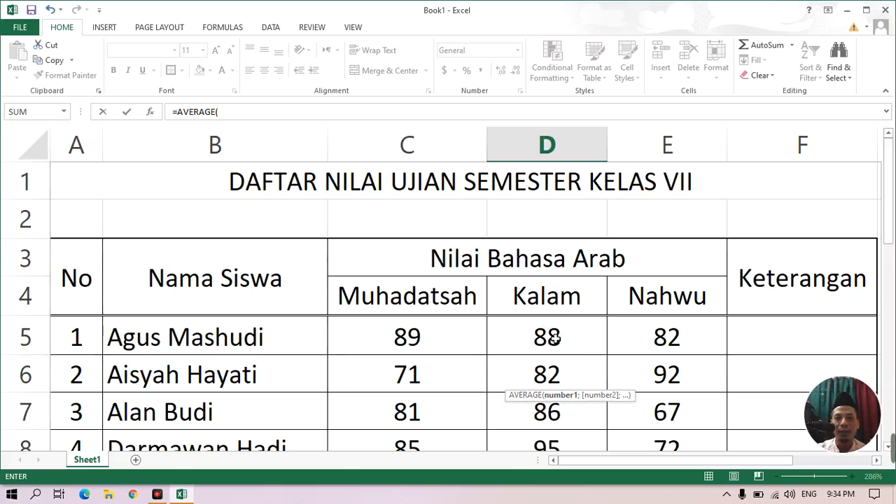
pyautogui.scroll(-3, 554, 339)
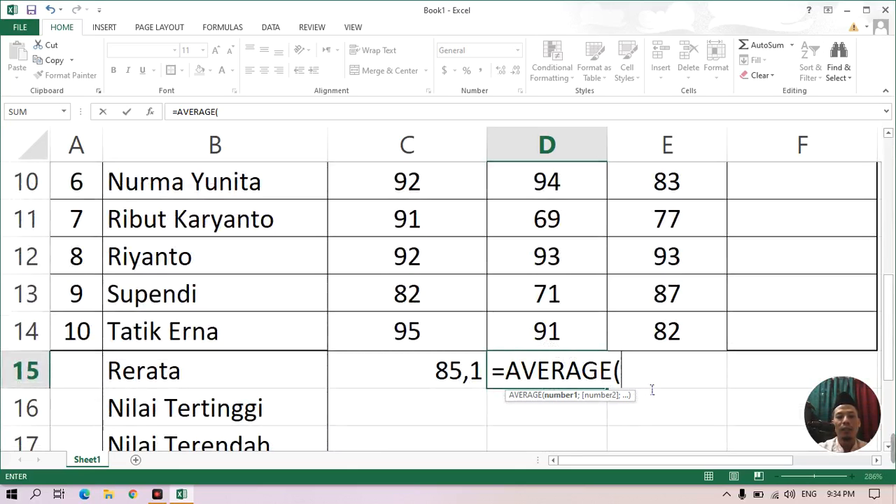
pyautogui.write('d5')
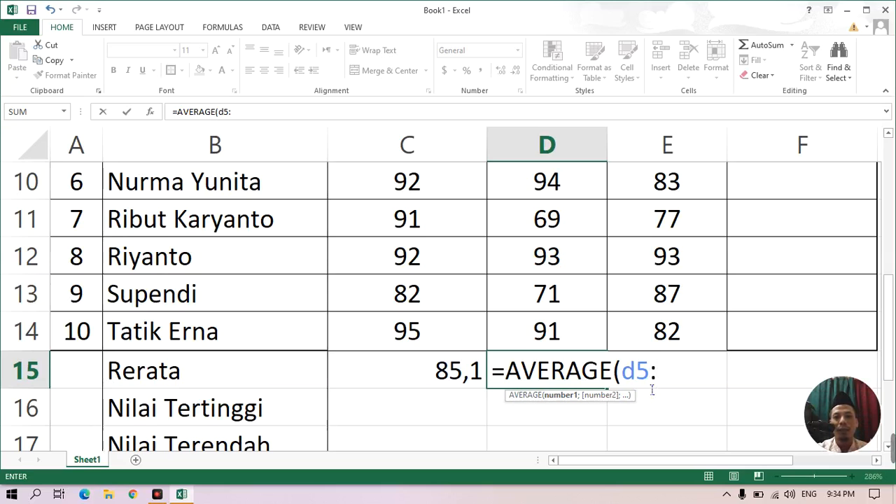
pyautogui.write(':')
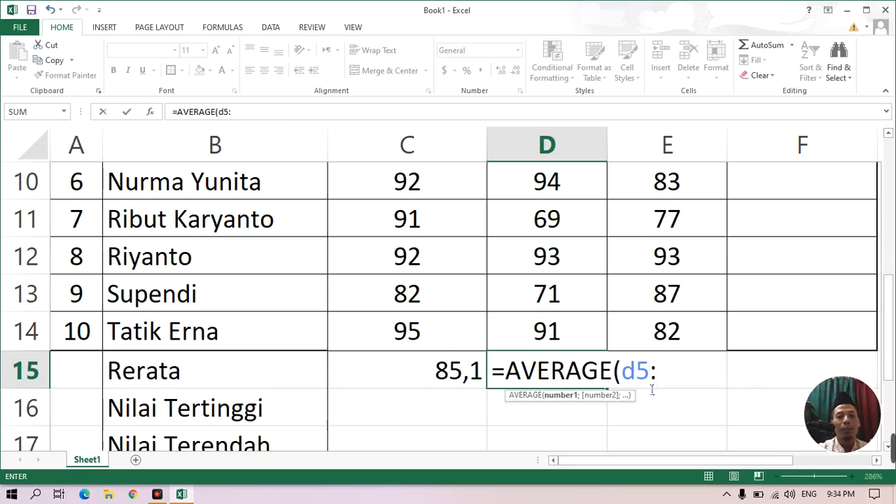
pyautogui.write('d14')
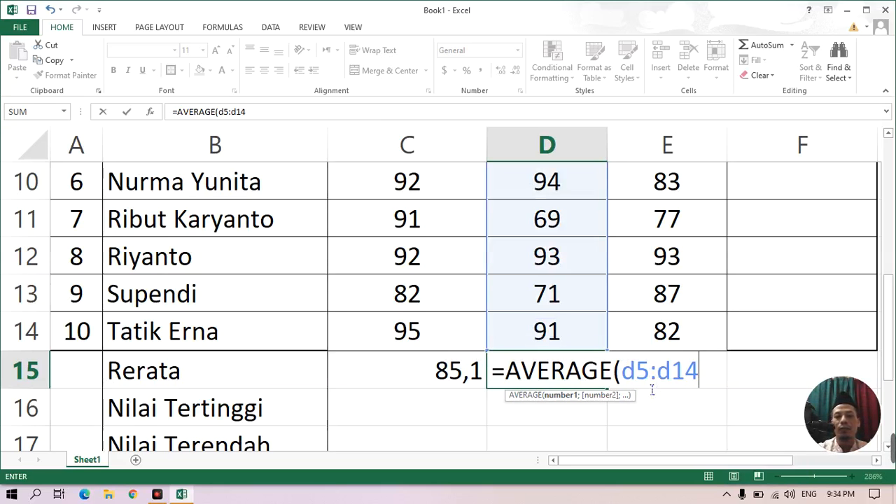
pyautogui.write(')')
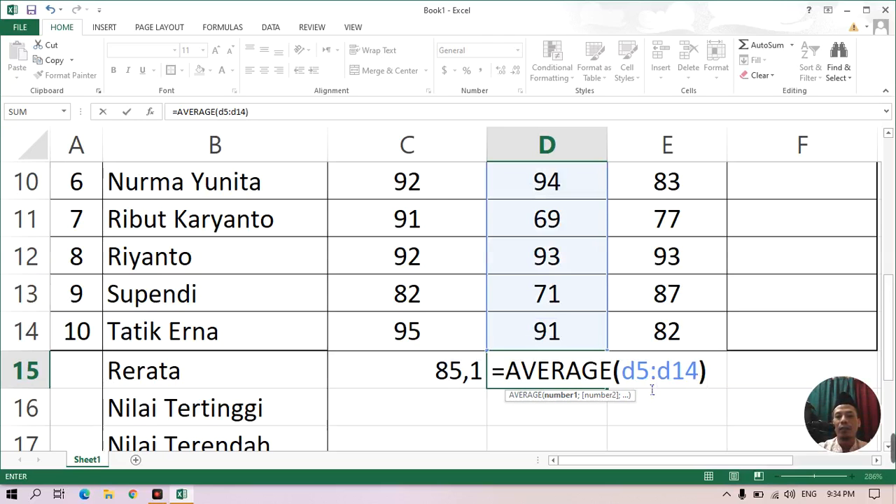
pyautogui.press('Return')
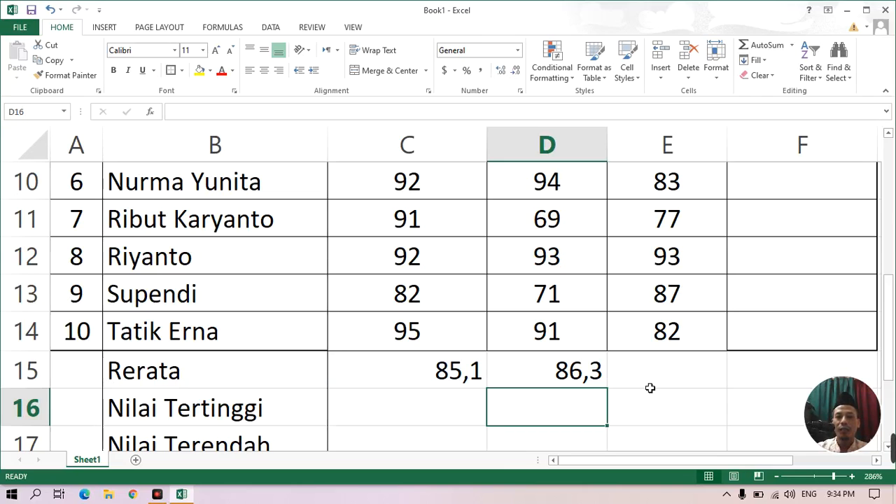
# Fill the average formula from C15 across to E15, and clear the contents of C15:E15.
pyautogui.click(446, 374)
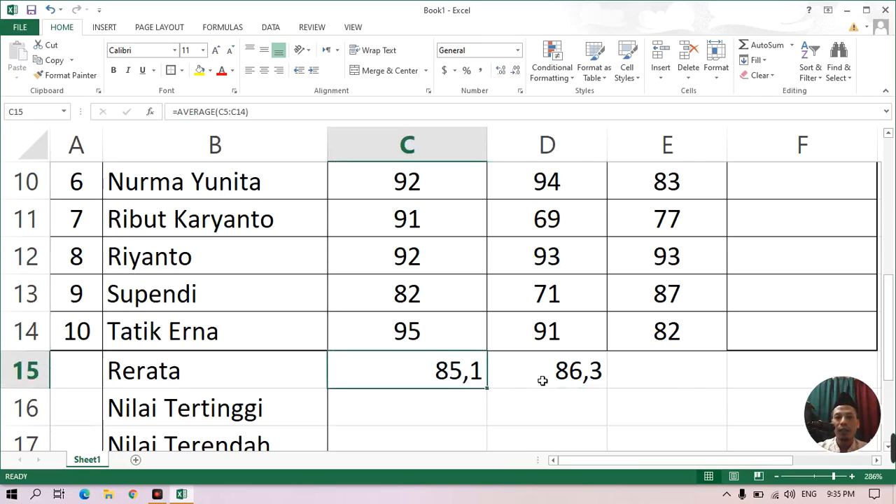
pyautogui.moveTo(488, 390); pyautogui.dragTo(696, 396)
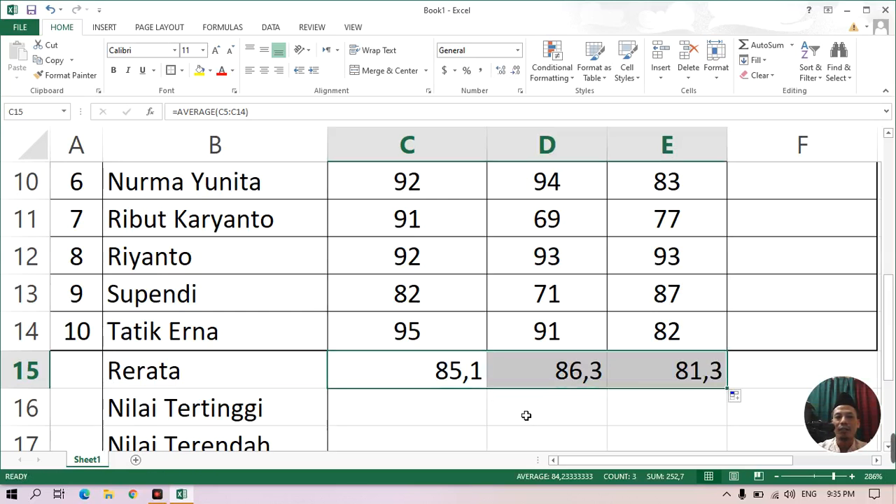
pyautogui.rightClick(416, 376)
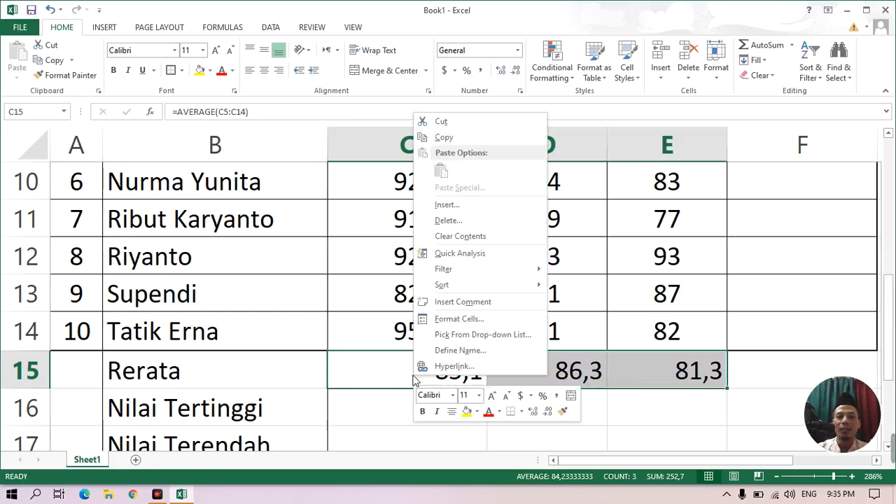
pyautogui.click(461, 236)
pyautogui.click(413, 380)
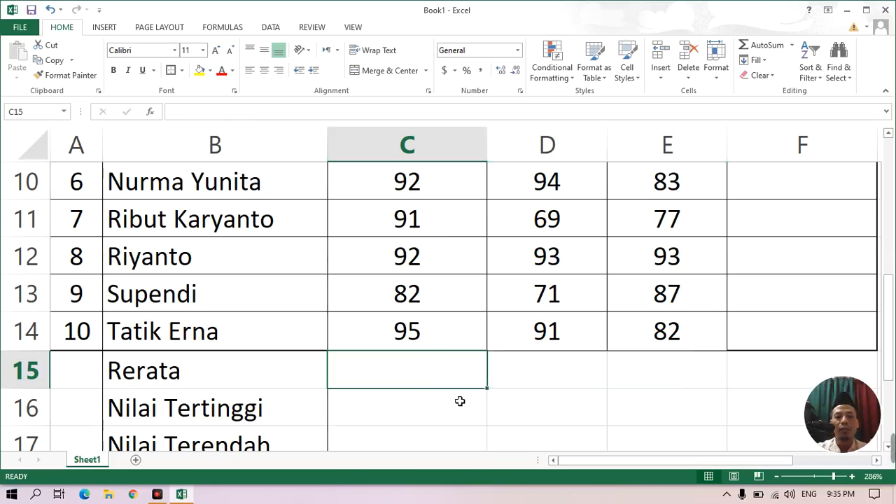
# Enter the formula =AVERAGE(C5:C14) in the Rerata cell C15 for the Muhadatsah scores.
pyautogui.write('=a')
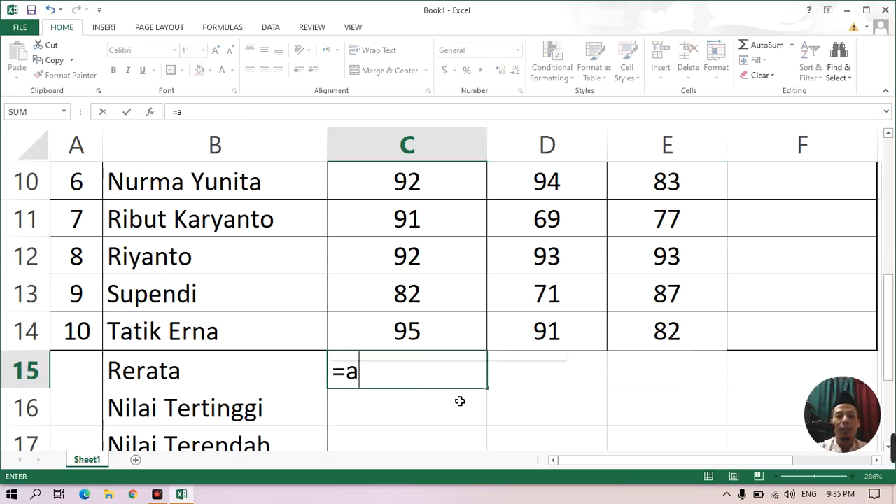
pyautogui.write('v')
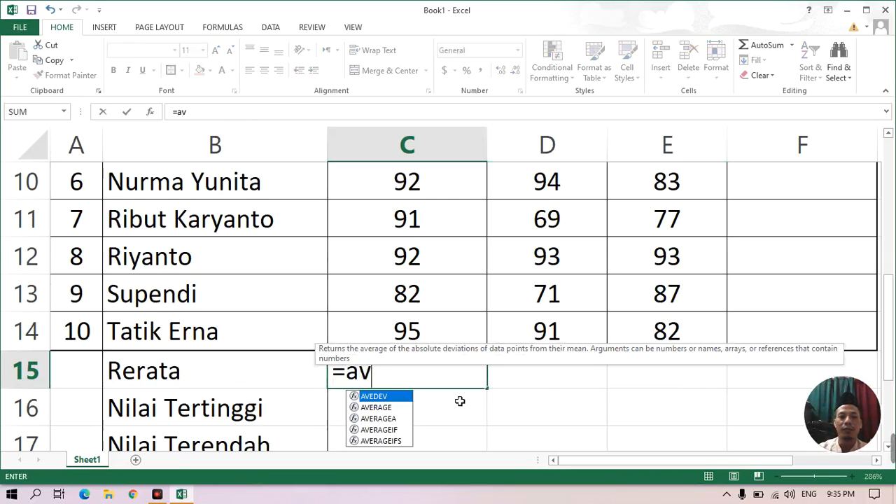
pyautogui.doubleClick(392, 408)
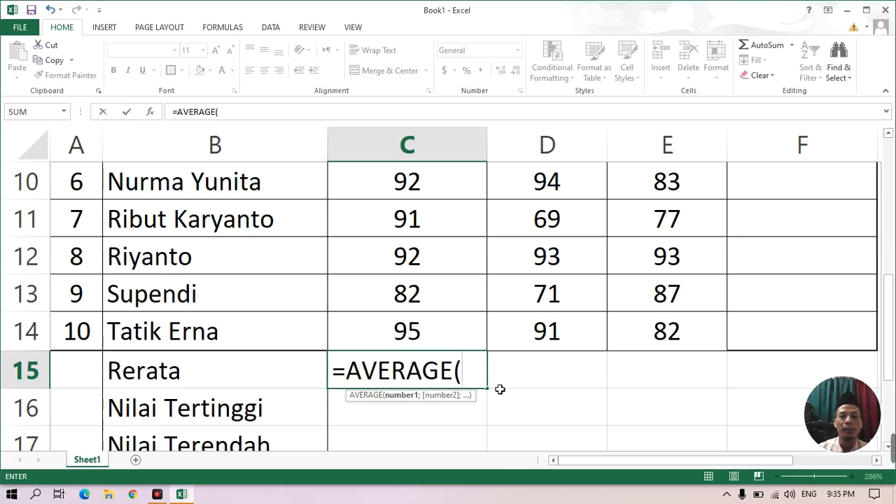
pyautogui.scroll(3, 498, 389)
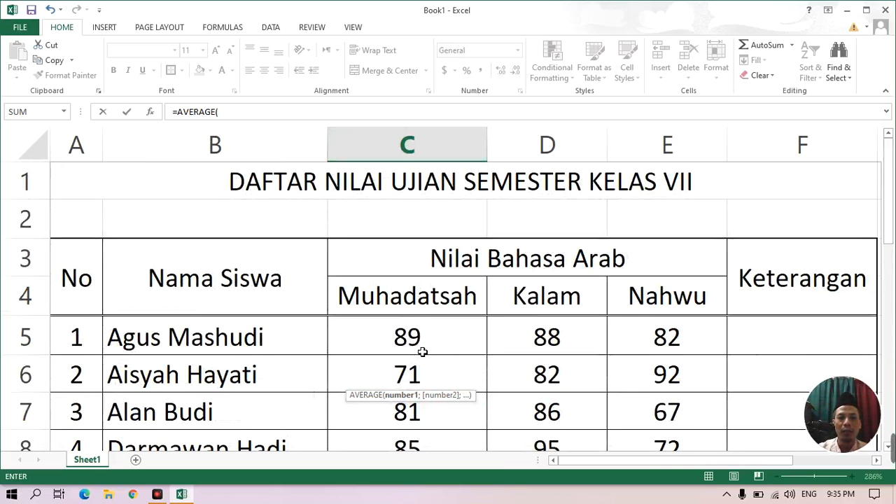
pyautogui.scroll(-5, 444, 356)
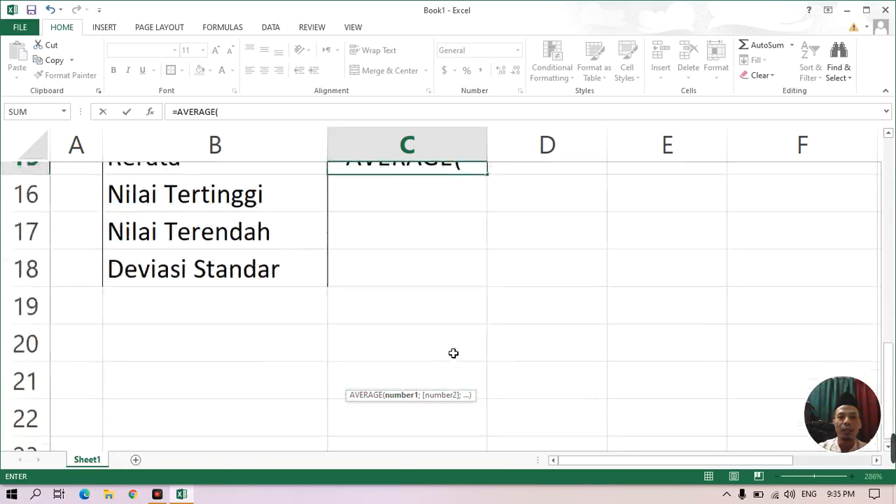
pyautogui.scroll(2, 492, 297)
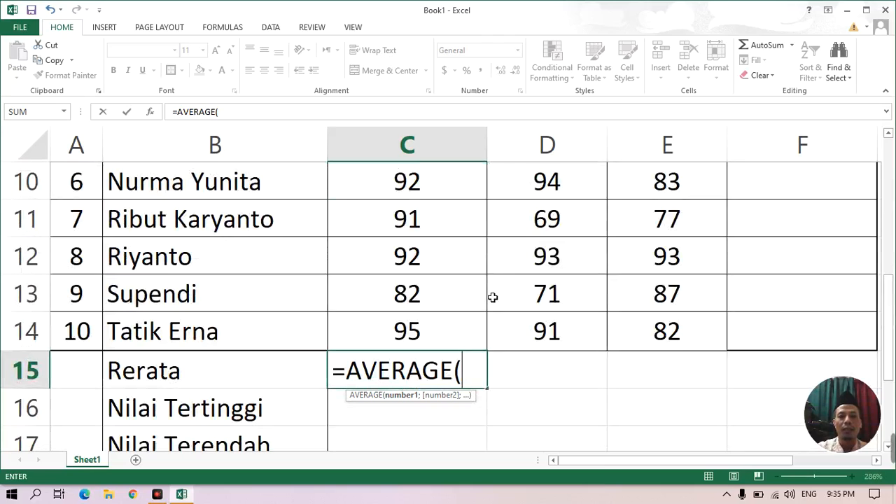
pyautogui.write('c5')
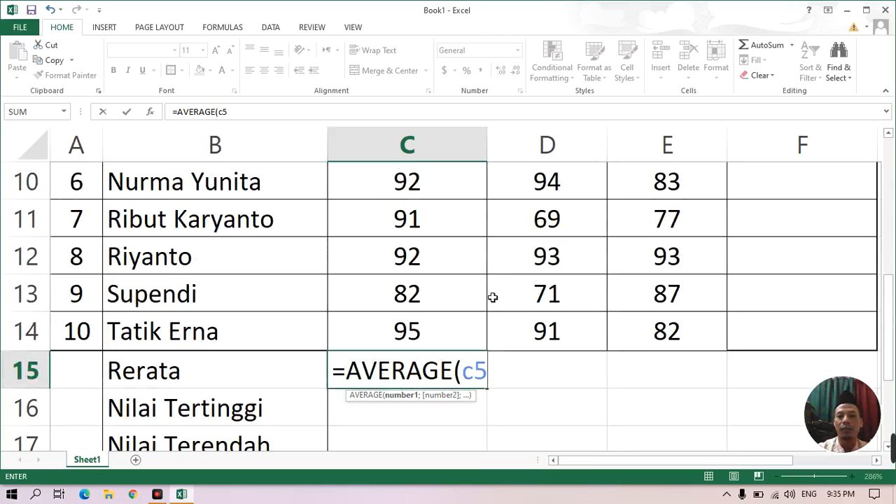
pyautogui.write(':')
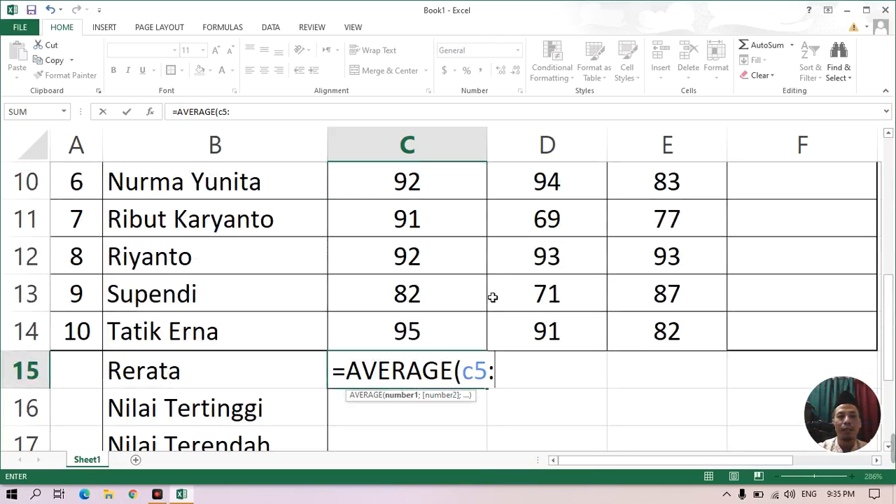
pyautogui.write('c14')
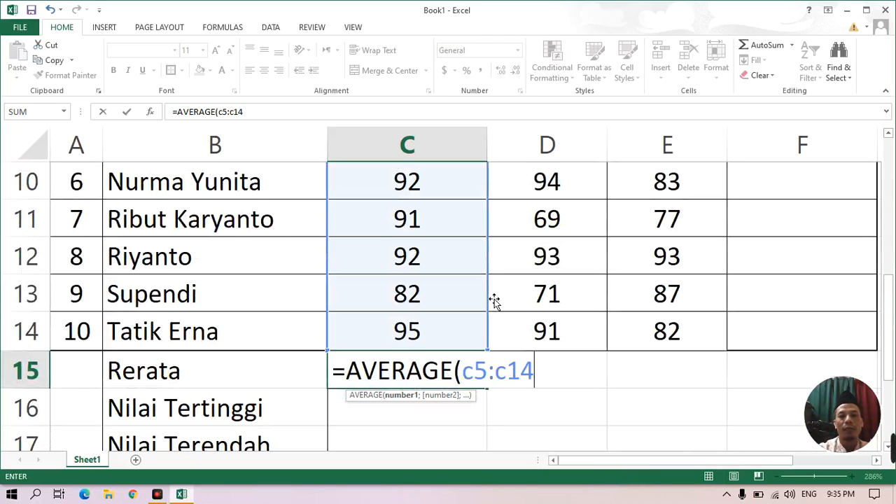
pyautogui.write(')')
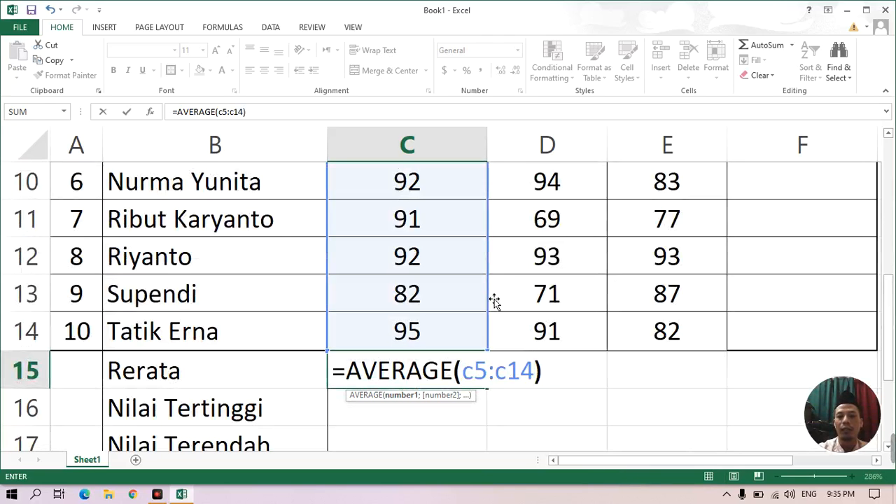
pyautogui.press('Return')
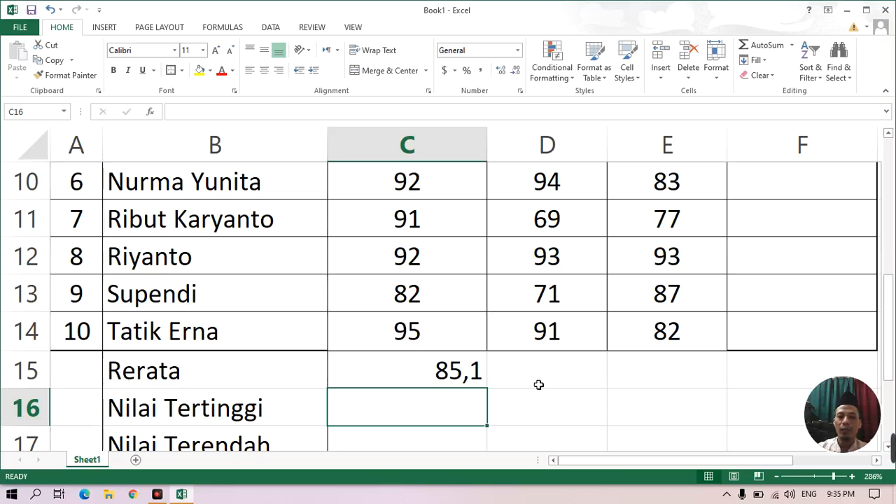
# Fill the average formula from C15 across to E15 and center the contents of C15:E15 horizontally.
pyautogui.click(435, 378)
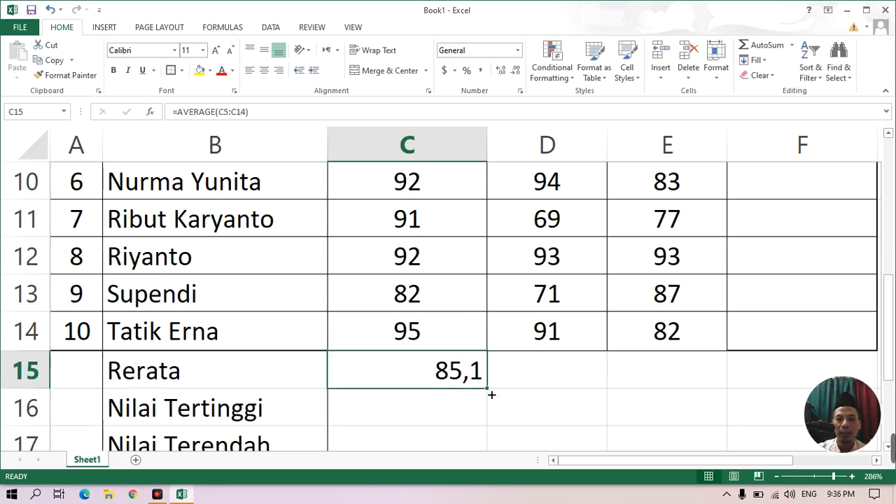
pyautogui.moveTo(491, 394); pyautogui.dragTo(587, 403)
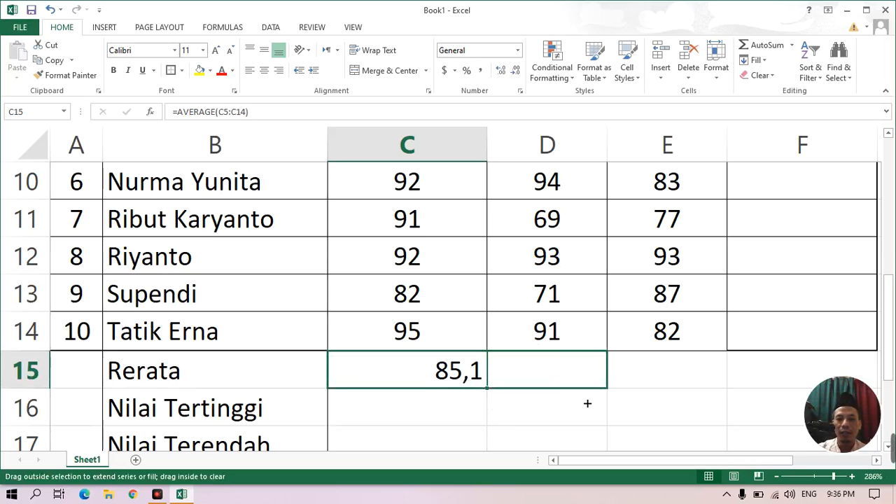
pyautogui.moveTo(670, 393); pyautogui.dragTo(709, 389)
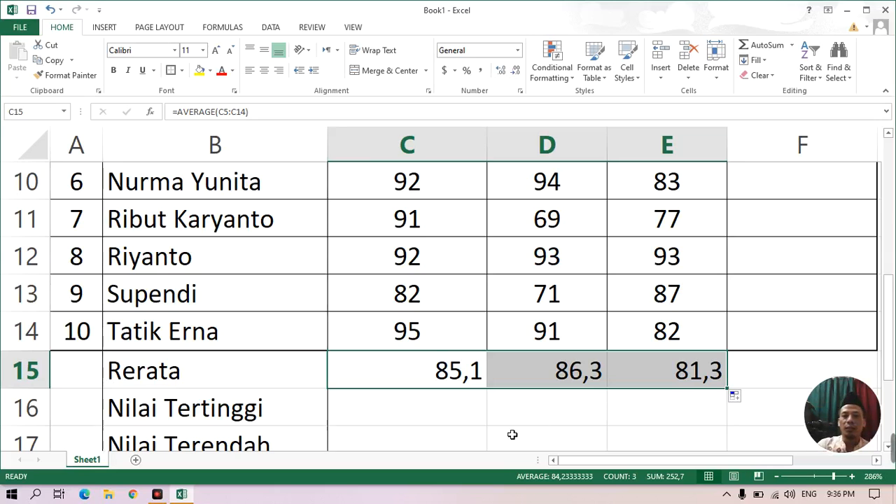
pyautogui.click(265, 71)
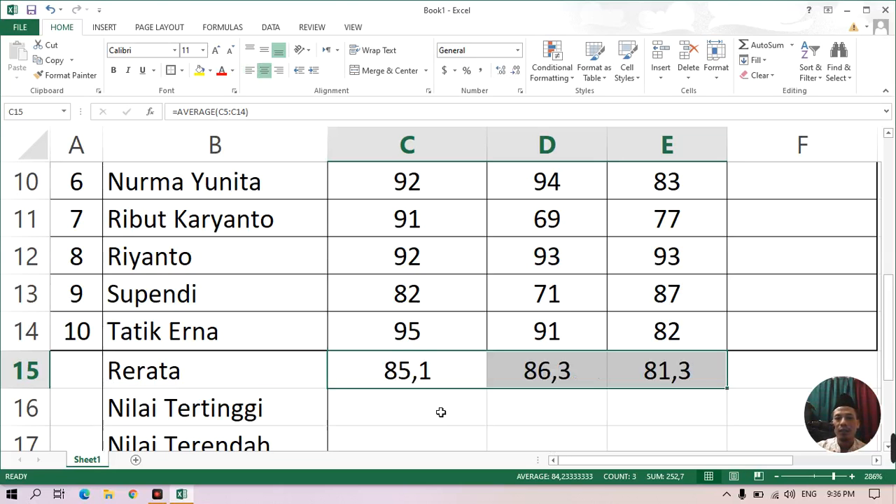
# Enter the formula =MAX(C5:C14) in the Nilai Tertinggi cell C16 for the highest Muhadatsah score.
pyautogui.scroll(-1, 441, 412)
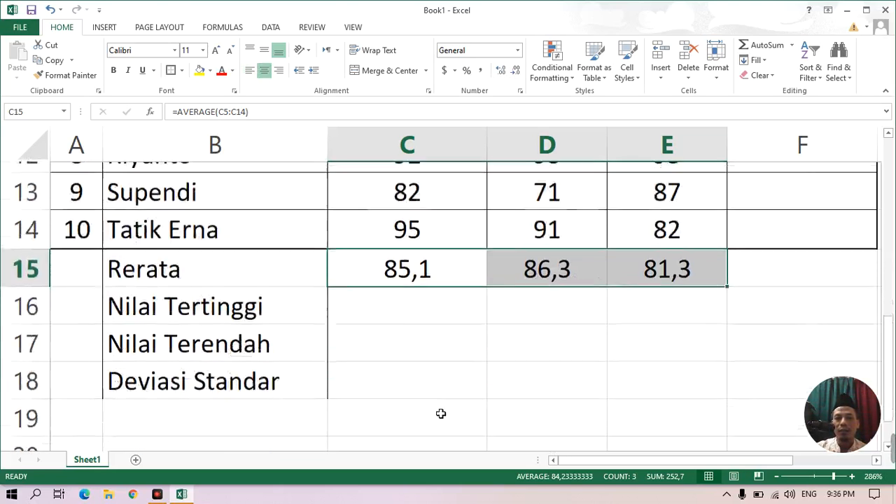
pyautogui.click(414, 305)
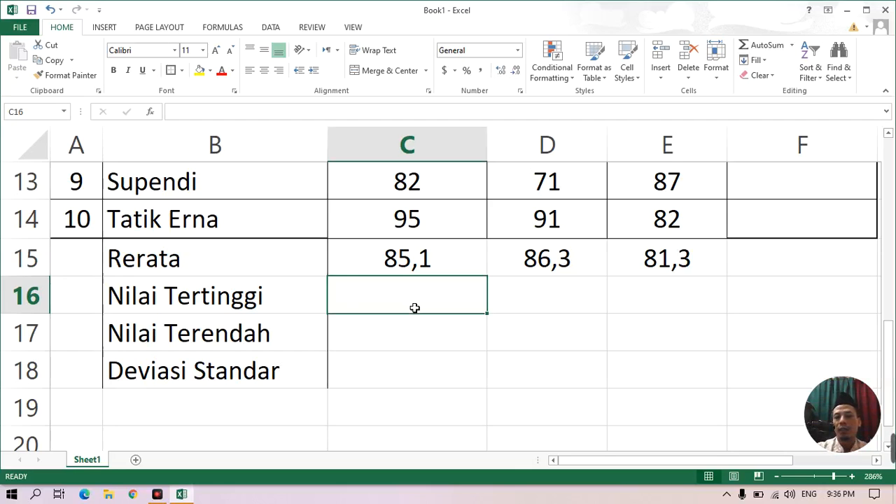
pyautogui.write('=')
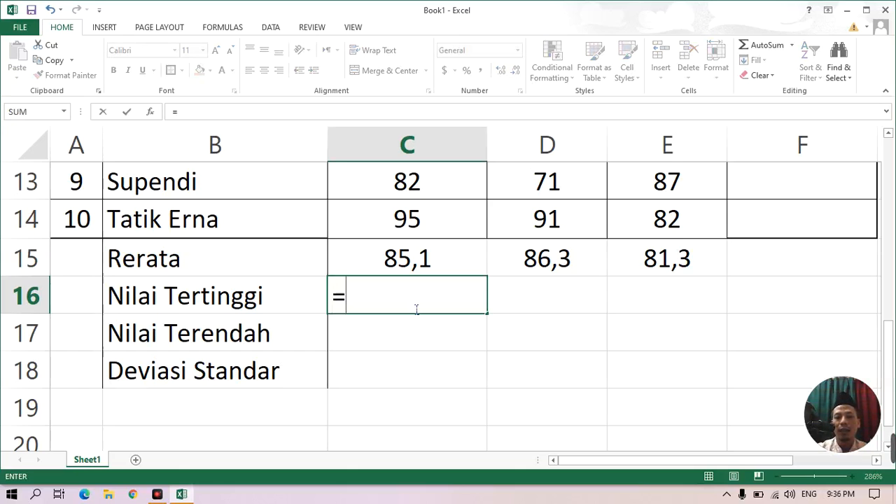
pyautogui.write('max')
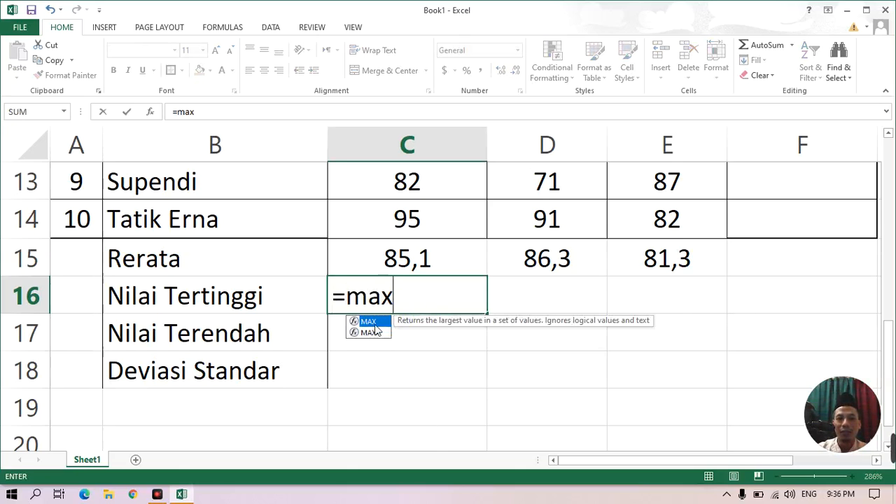
pyautogui.press('Tab')
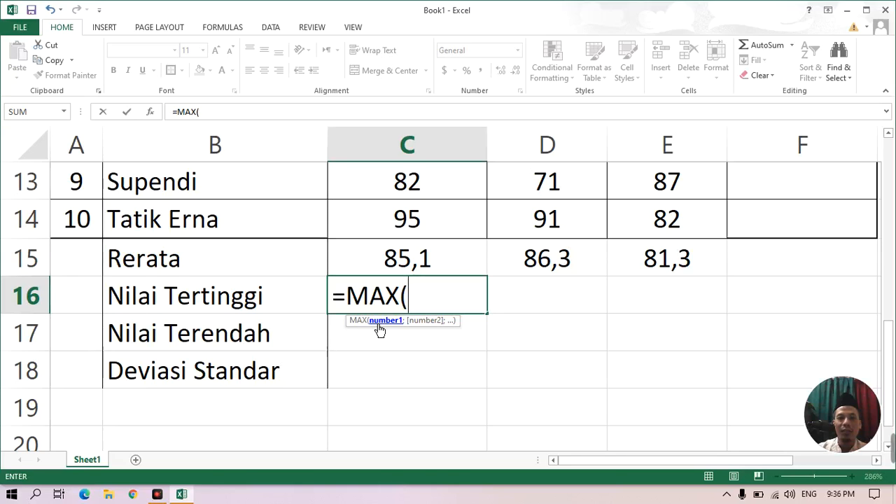
pyautogui.write('c')
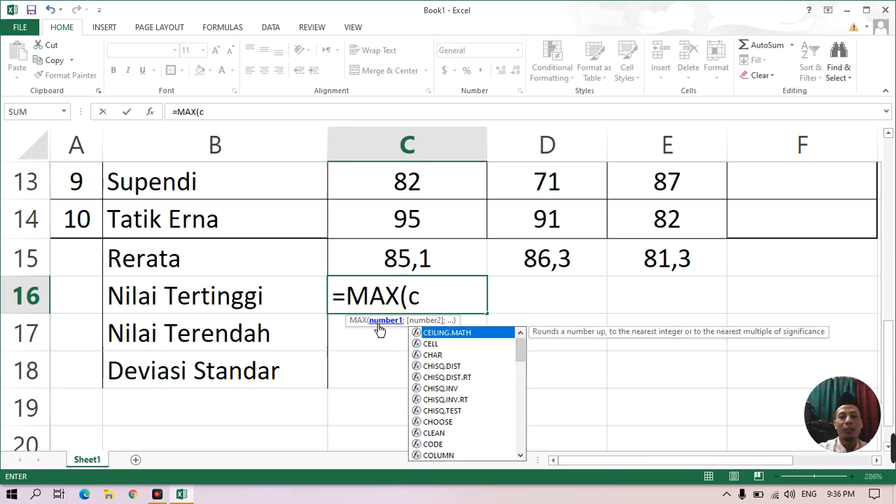
pyautogui.write('5;')
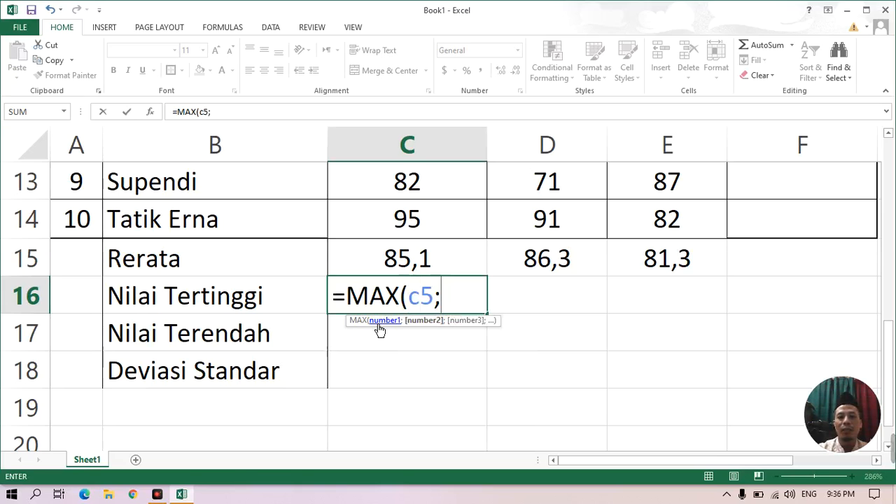
pyautogui.press('BackSpace')
pyautogui.write(':')
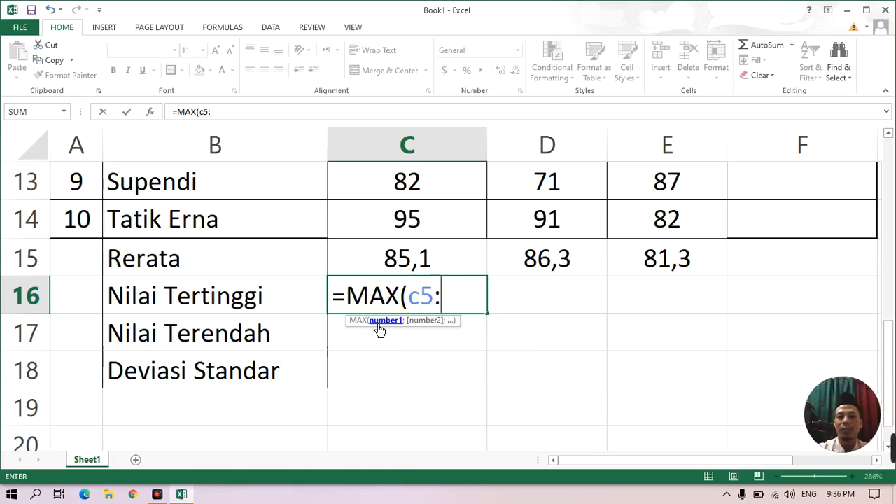
pyautogui.write('c')
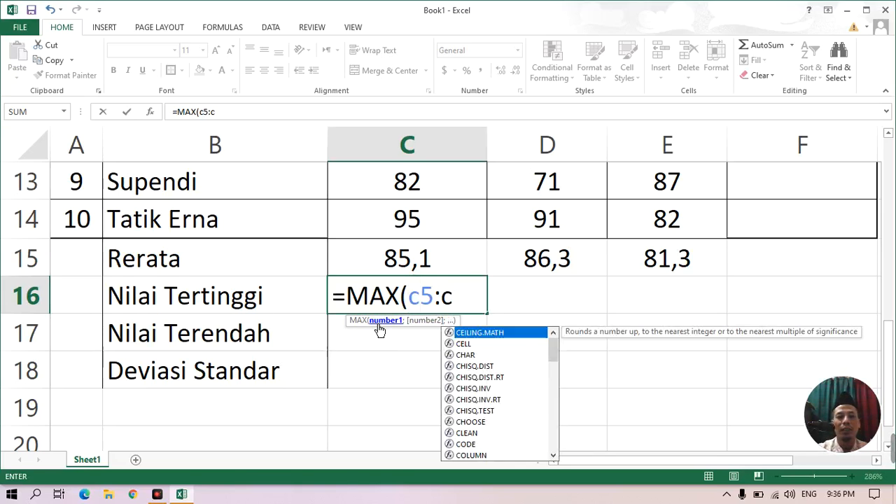
pyautogui.write('14')
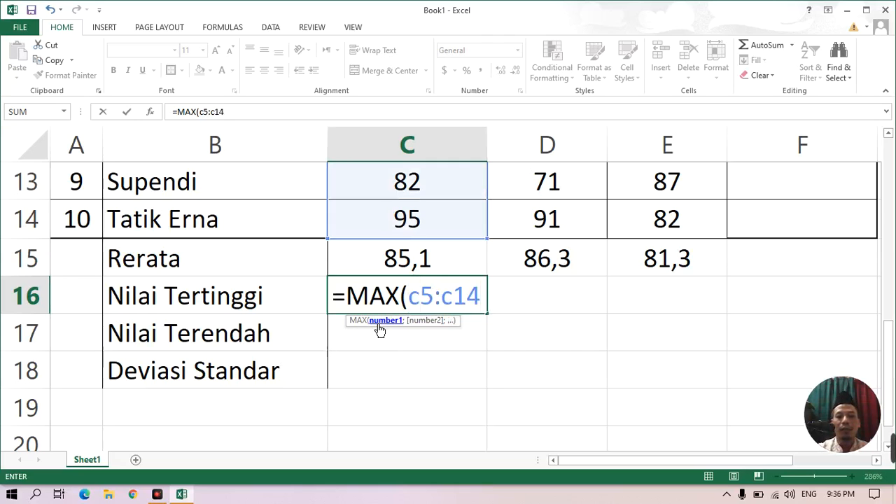
pyautogui.write(')')
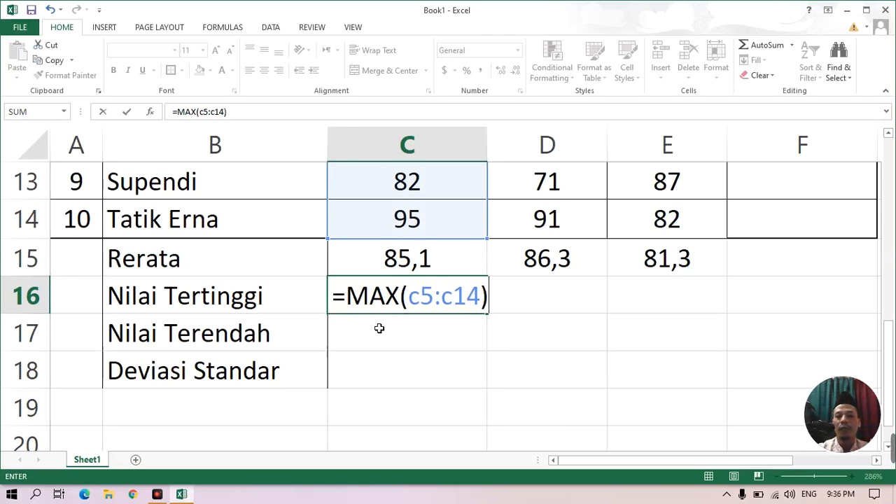
pyautogui.press('Return')
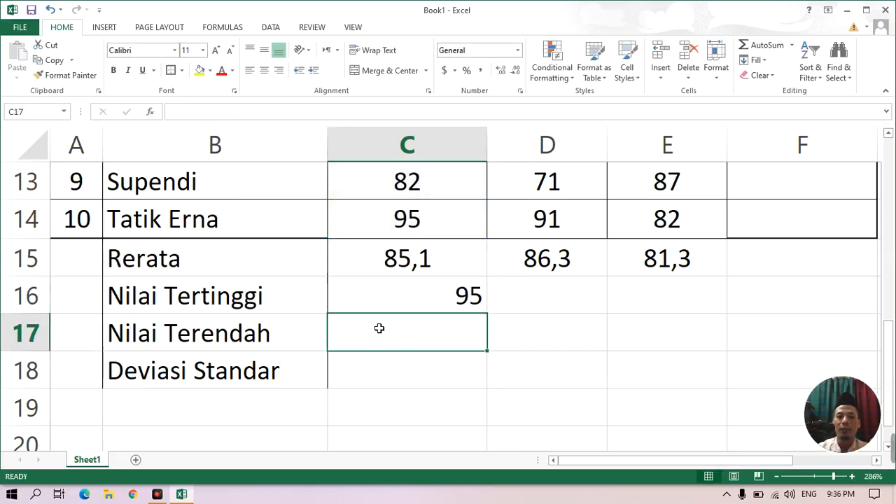
# Fill the MAX formula from C16 across to E16 and center the contents of C16:E16 horizontally.
pyautogui.click(433, 301)
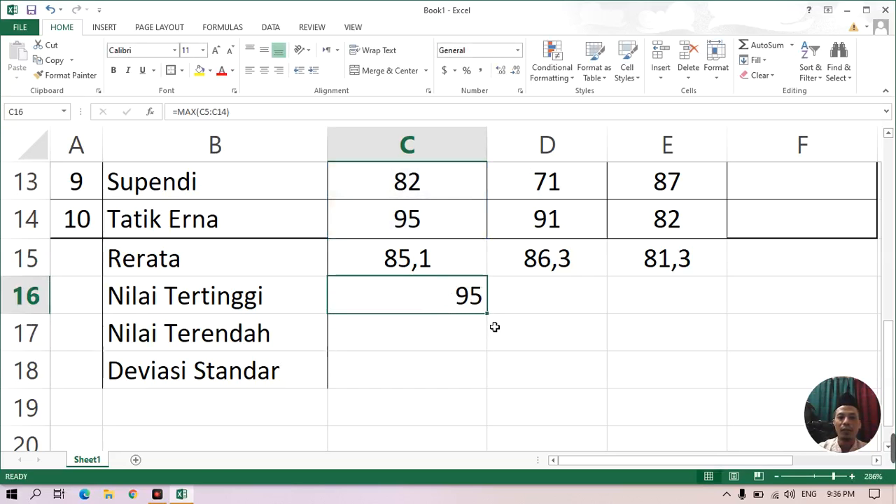
pyautogui.moveTo(513, 319); pyautogui.dragTo(665, 320)
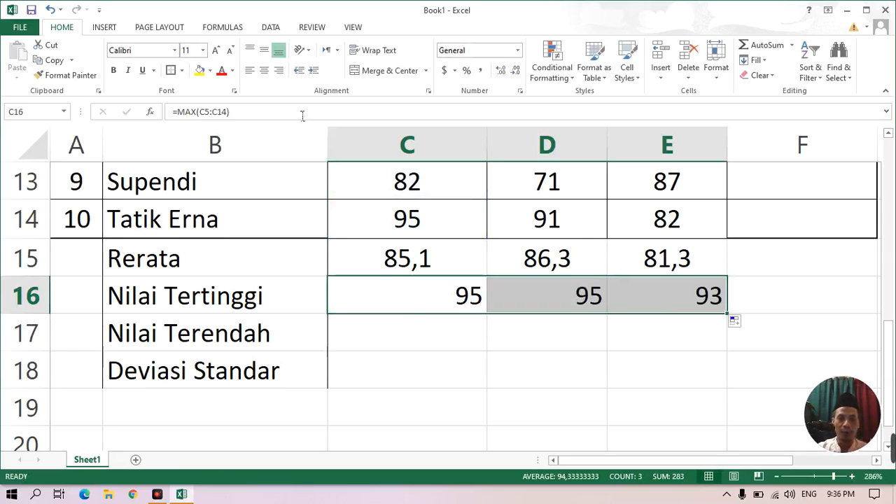
pyautogui.click(264, 70)
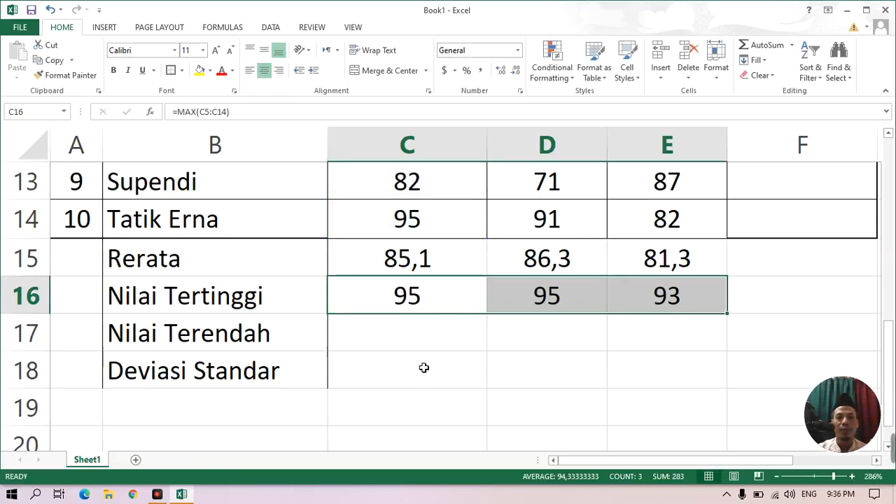
# Enter the formula =MIN(C5:C14) in the Nilai Terendah cell C17 for the lowest Muhadatsah score.
pyautogui.click(417, 343)
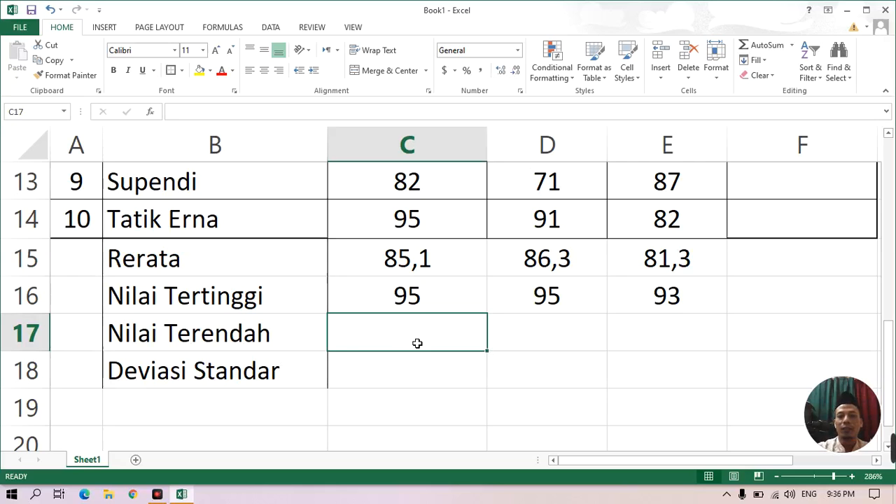
pyautogui.write('=')
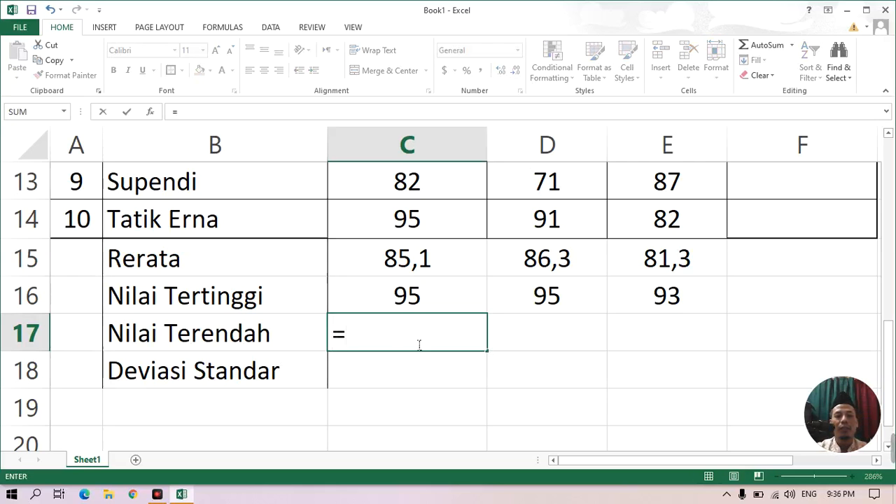
pyautogui.write('min')
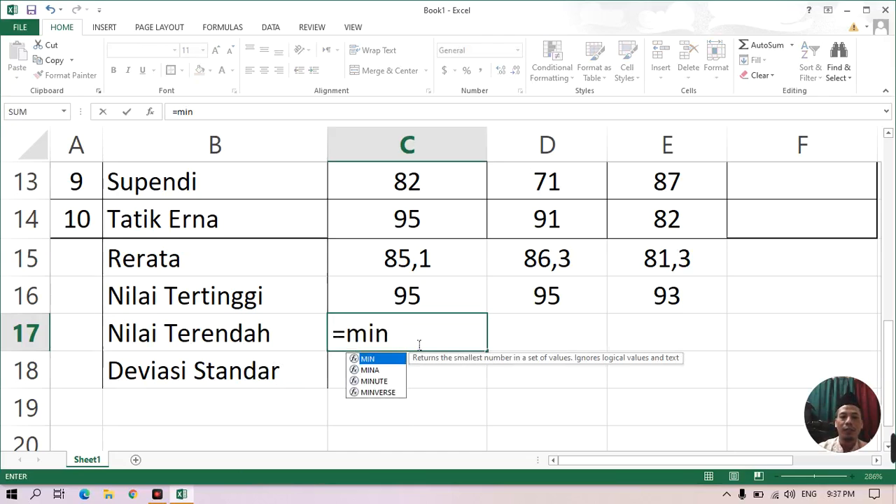
pyautogui.doubleClick(373, 358)
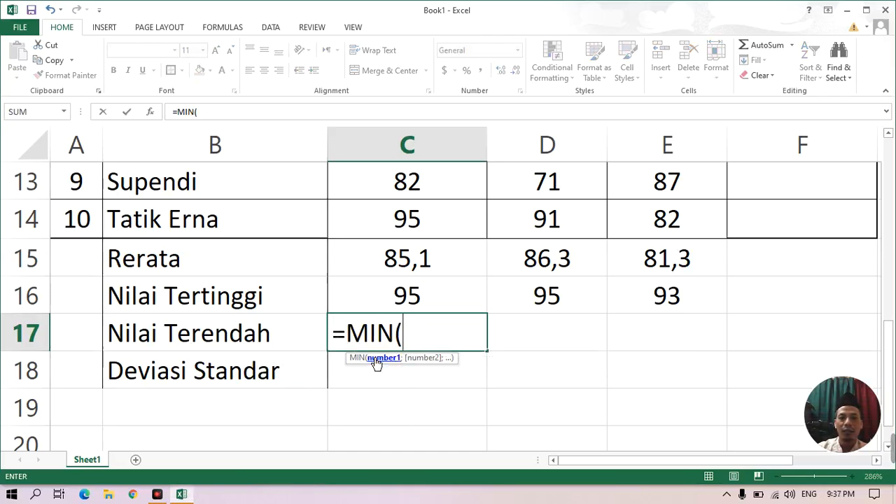
pyautogui.write('c')
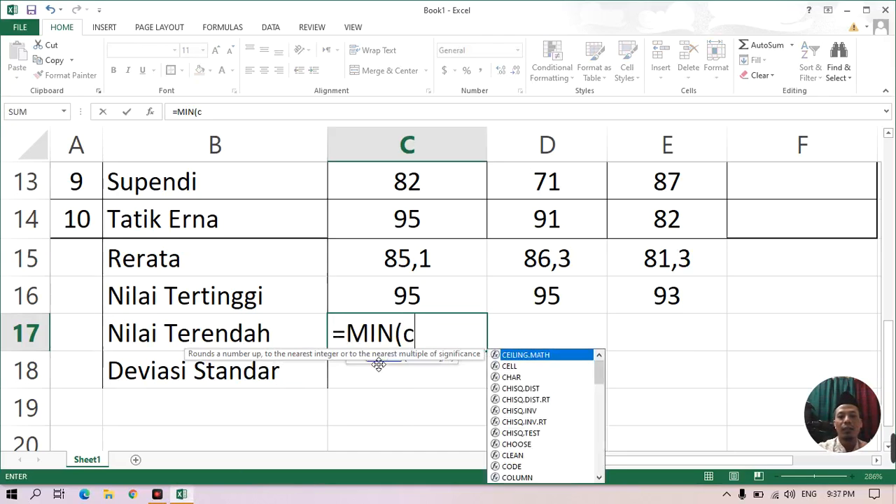
pyautogui.write('5:')
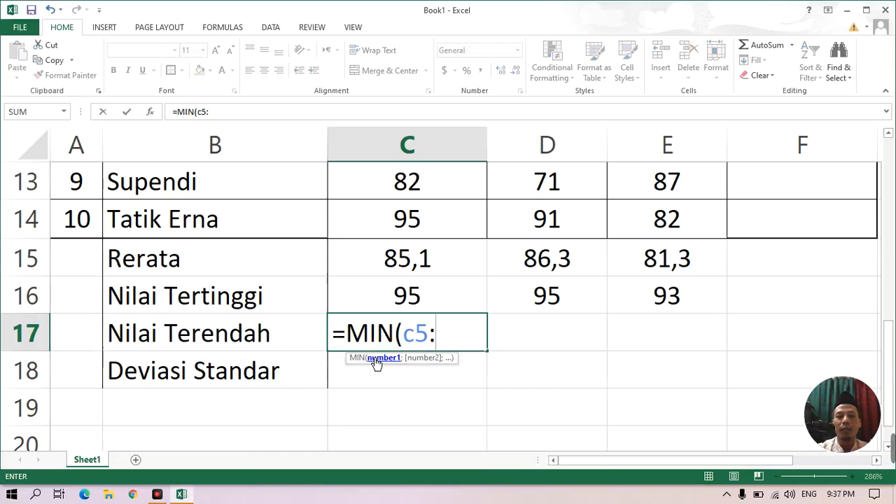
pyautogui.write('c14')
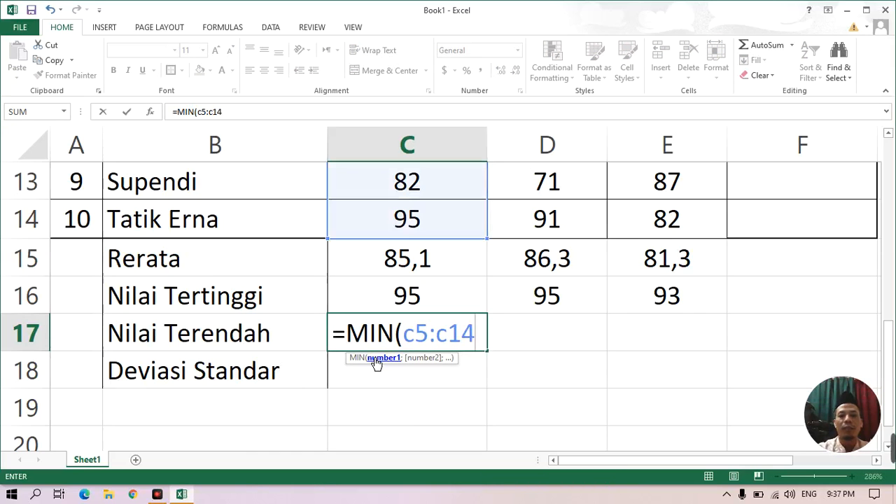
pyautogui.write(')')
pyautogui.press('Return')
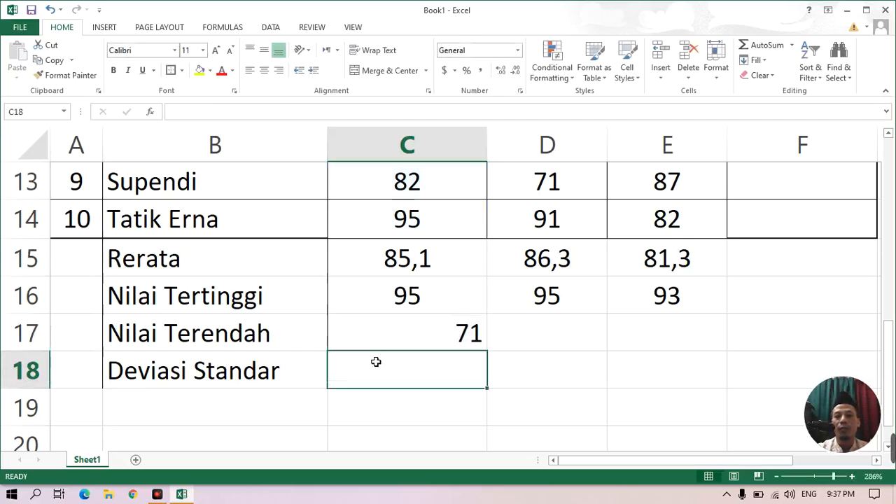
# Fill the MIN formula from C17 across to E17 and center the contents of C17:E17 horizontally.
pyautogui.click(390, 345)
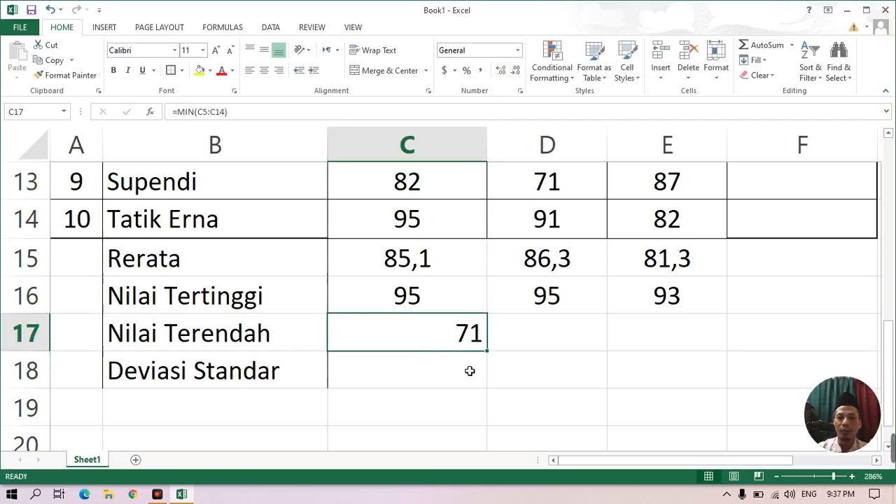
pyautogui.moveTo(492, 359); pyautogui.dragTo(684, 364)
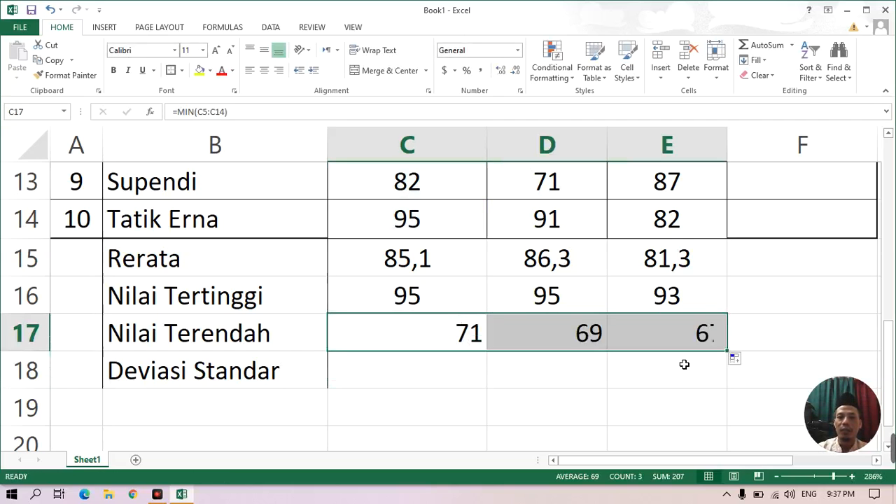
pyautogui.click(263, 70)
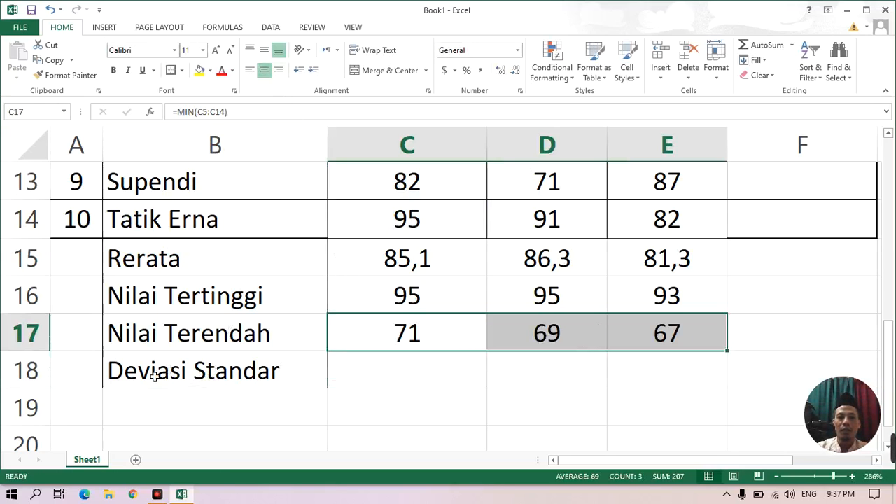
# Enter the formula =STDEVP(C5:C14) in the Deviasi Standar cell C18 for the Muhadatsah scores.
pyautogui.click(394, 378)
pyautogui.write('=')
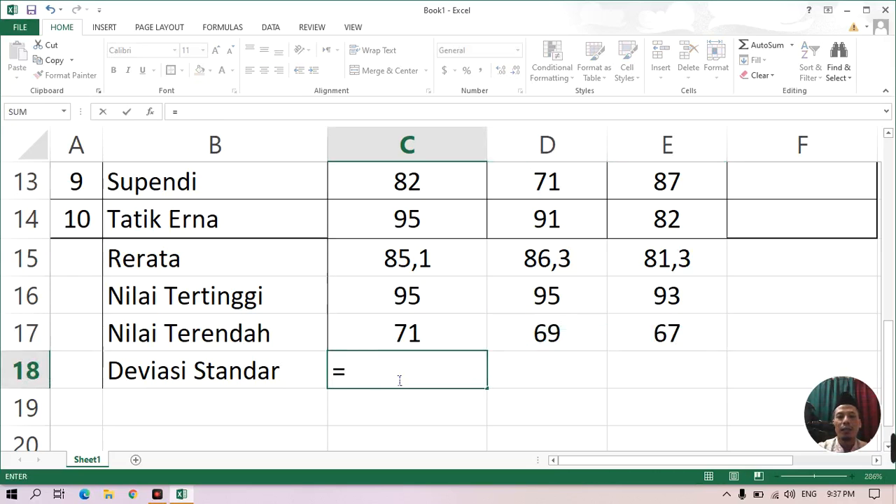
pyautogui.write('st')
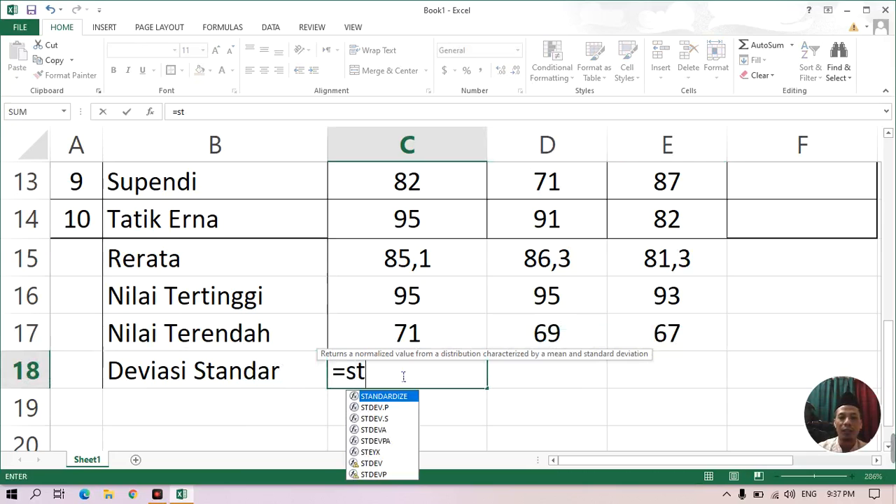
pyautogui.click(378, 475)
pyautogui.doubleClick(378, 475)
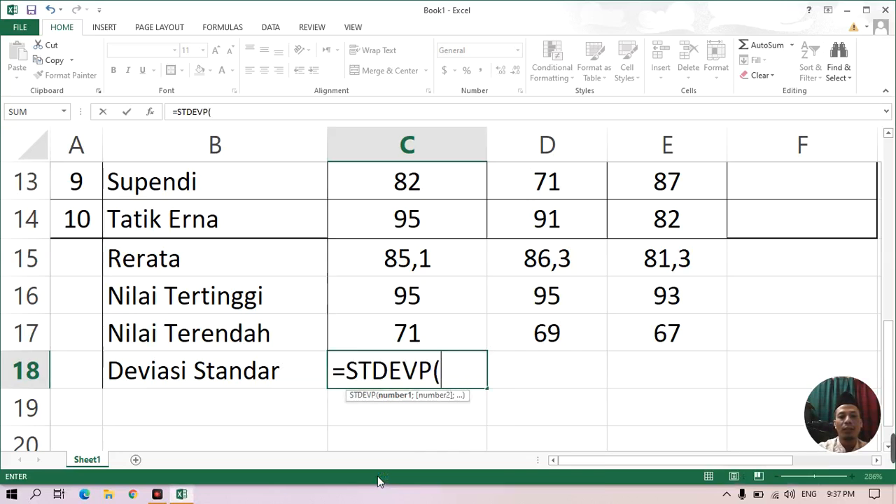
pyautogui.write('c5')
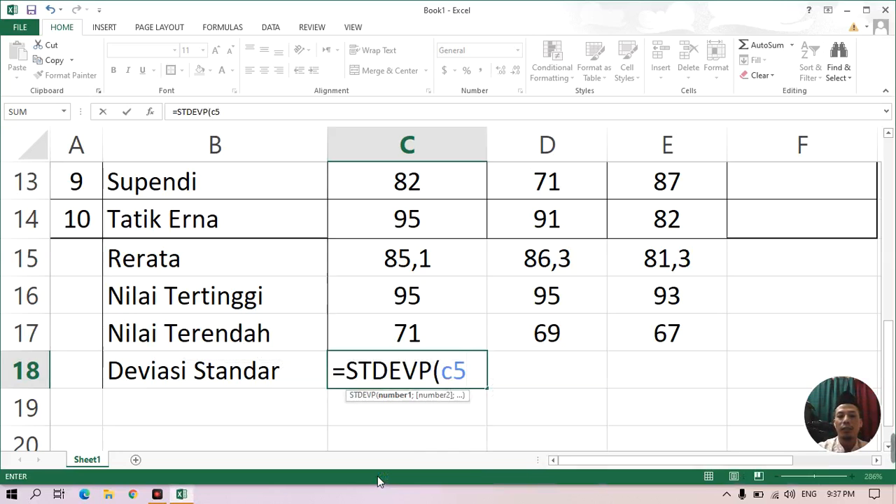
pyautogui.write(':c1')
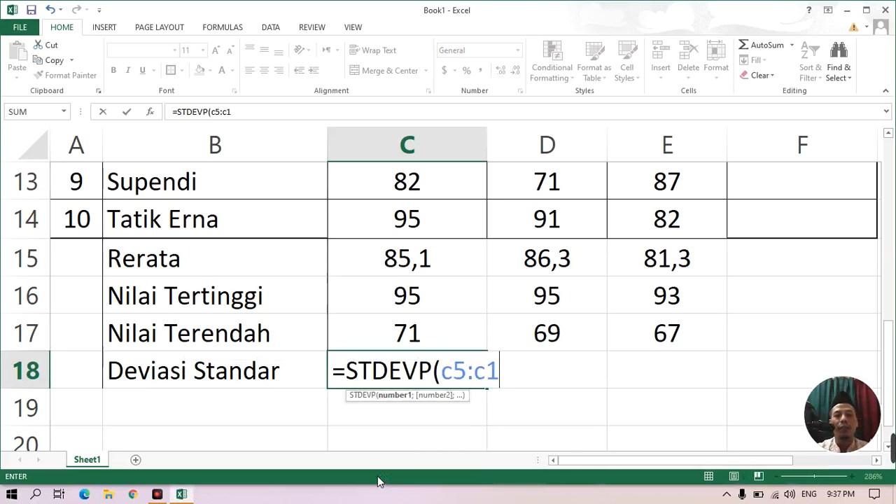
pyautogui.write('4)')
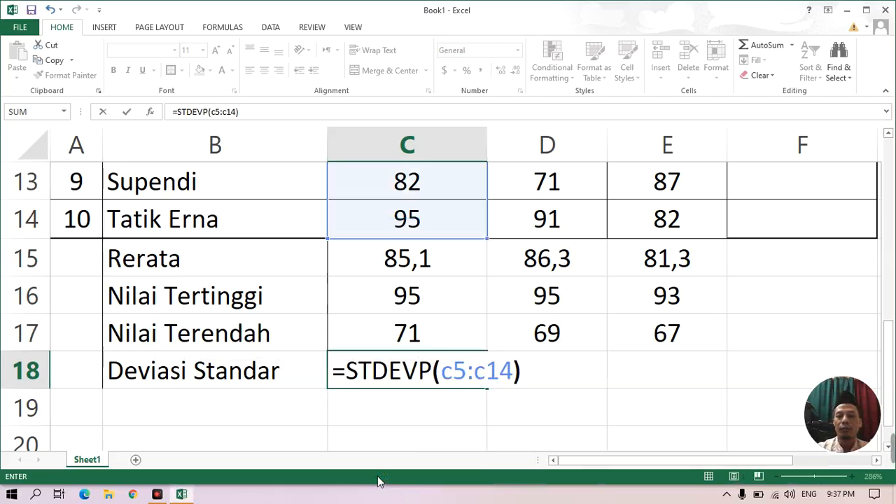
pyautogui.press('Return')
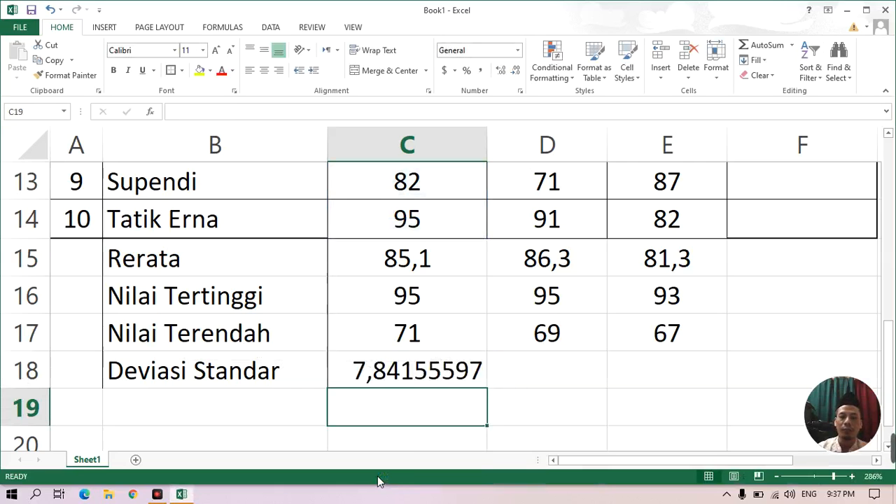
# Fill the STDEVP formula from C18 across to E18 for the Kalam and Nahwu scores.
pyautogui.click(459, 378)
pyautogui.moveTo(490, 393); pyautogui.dragTo(679, 397)
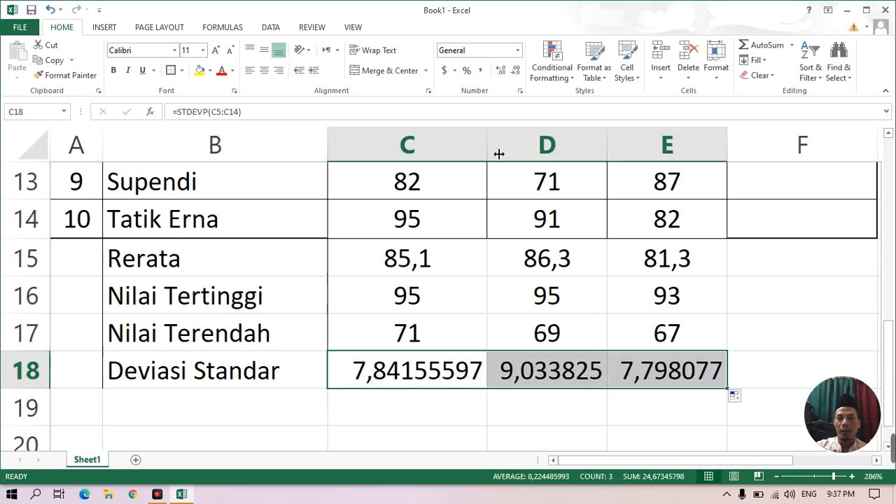
# Show the standard deviations in C18:E18 with two decimal places and center them horizontally.
pyautogui.click(501, 72)
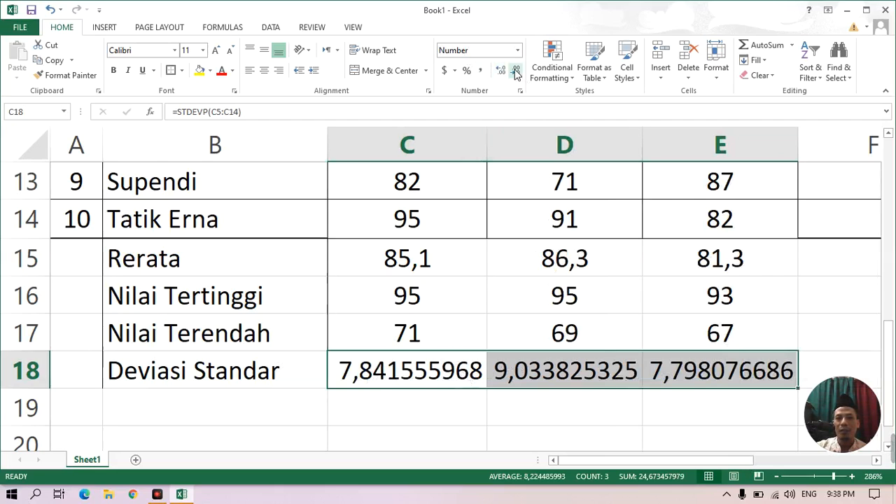
pyautogui.click(515, 73)
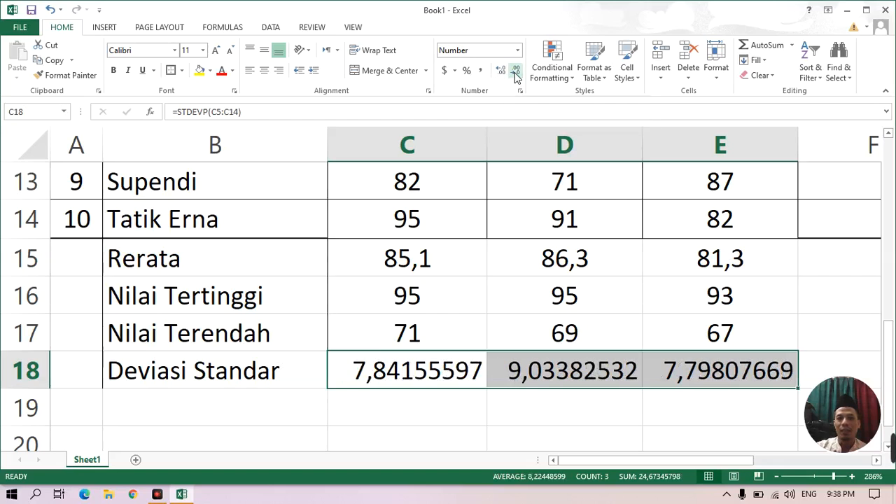
pyautogui.click(515, 73)
pyautogui.click(515, 72)
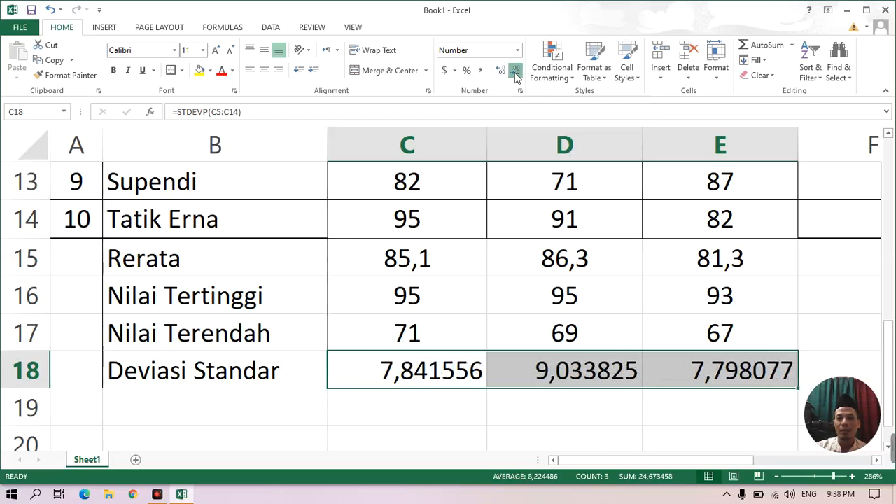
pyautogui.click(515, 73)
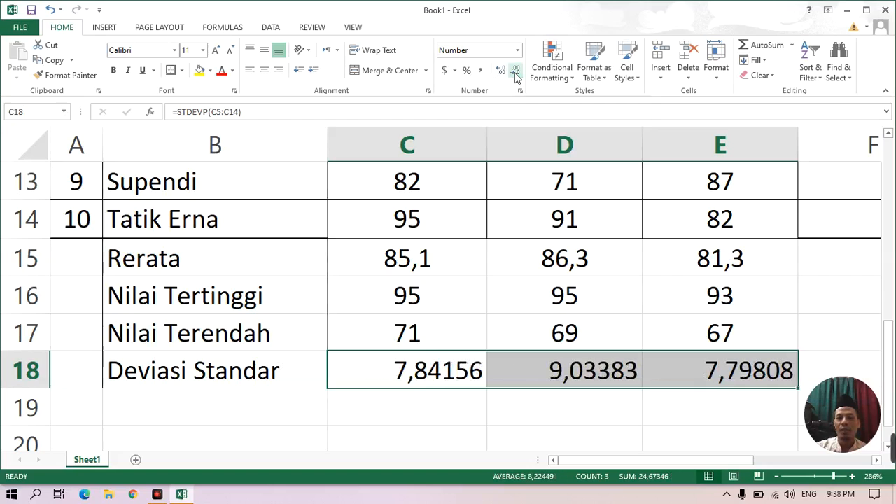
pyautogui.click(515, 73)
pyautogui.click(515, 72)
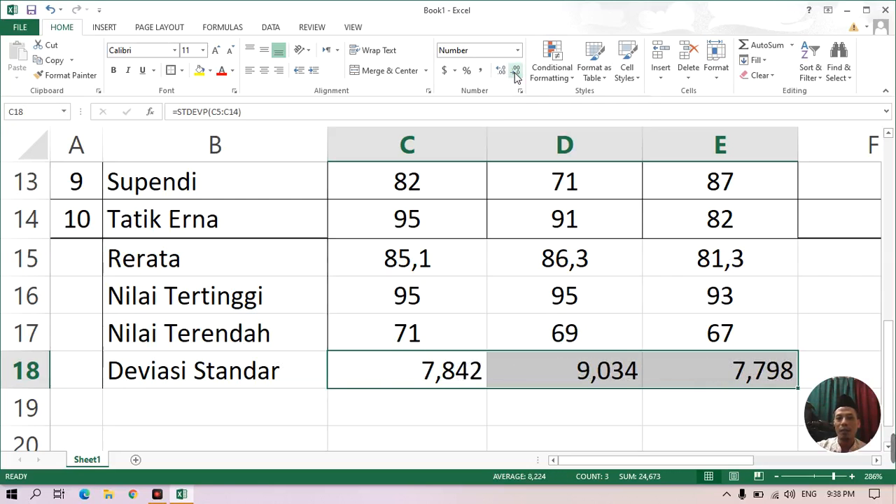
pyautogui.click(516, 73)
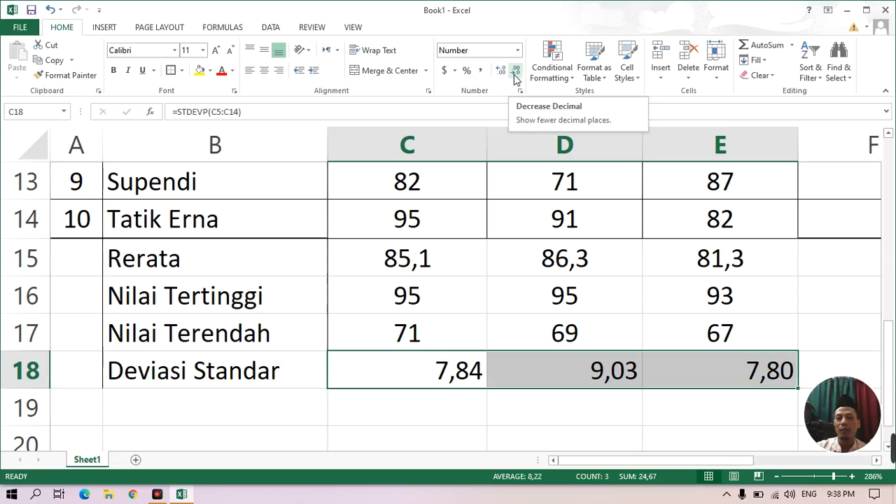
pyautogui.click(264, 72)
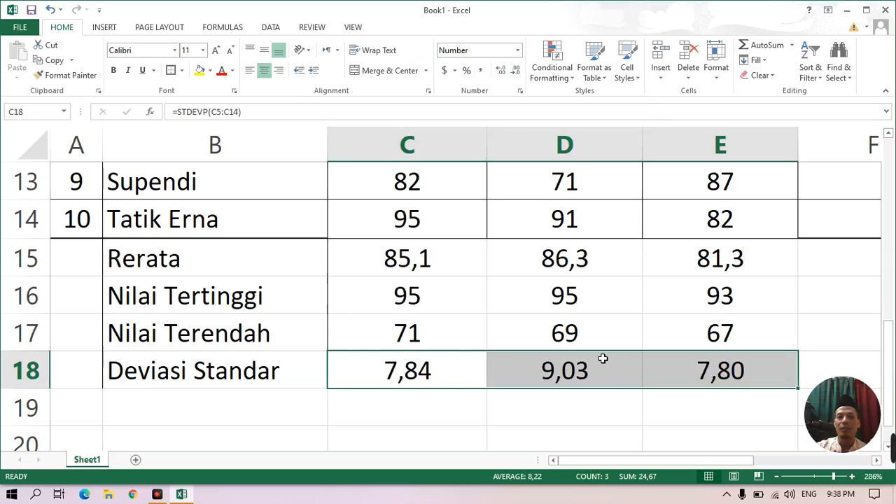
# Examine the score table from its title to the summary rows, including the Keterangan column, and select cell F5.
pyautogui.scroll(3, 568, 370)
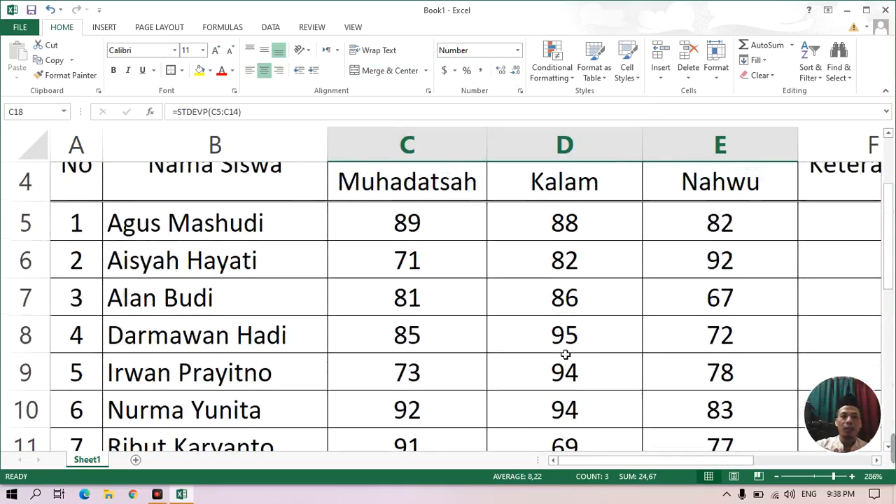
pyautogui.scroll(-3, 566, 369)
pyautogui.scroll(4, 453, 367)
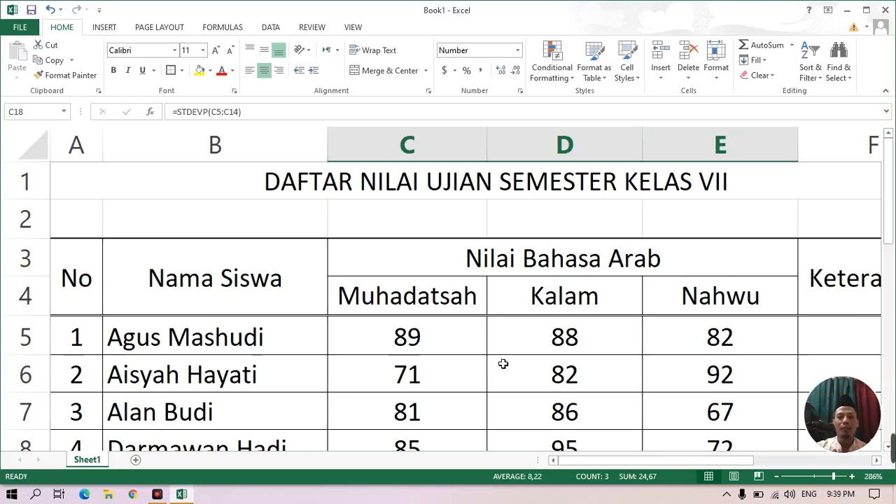
pyautogui.scroll(-3, 502, 363)
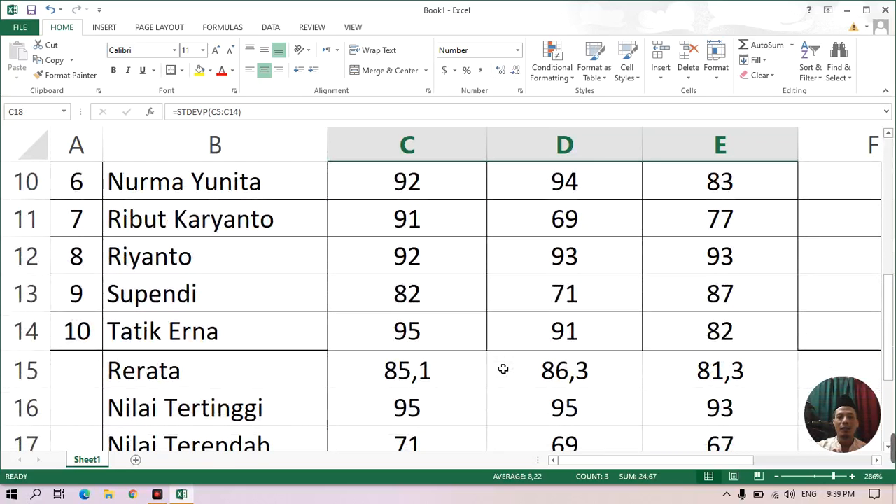
pyautogui.scroll(1, 503, 372)
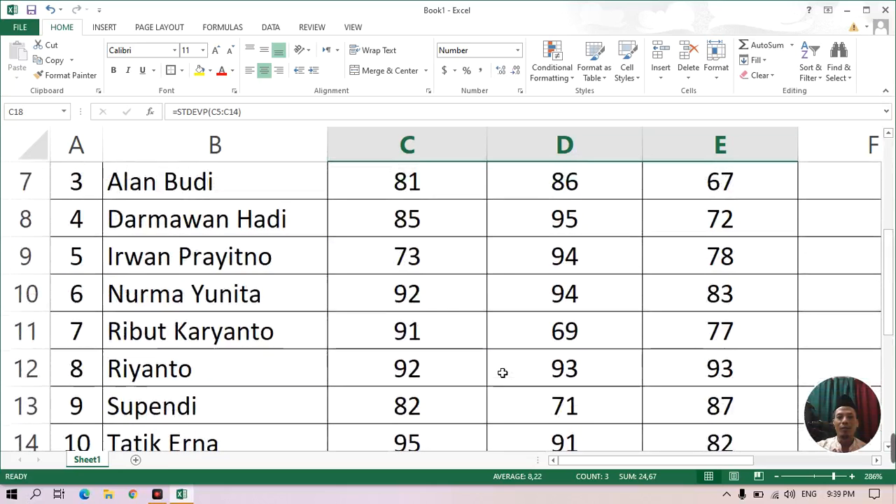
pyautogui.moveTo(574, 460); pyautogui.dragTo(622, 462)
pyautogui.scroll(2, 630, 273)
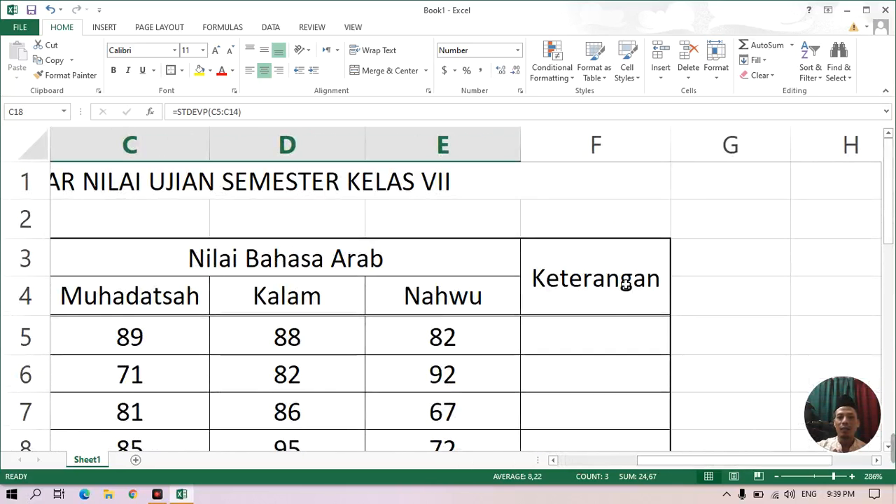
pyautogui.click(582, 346)
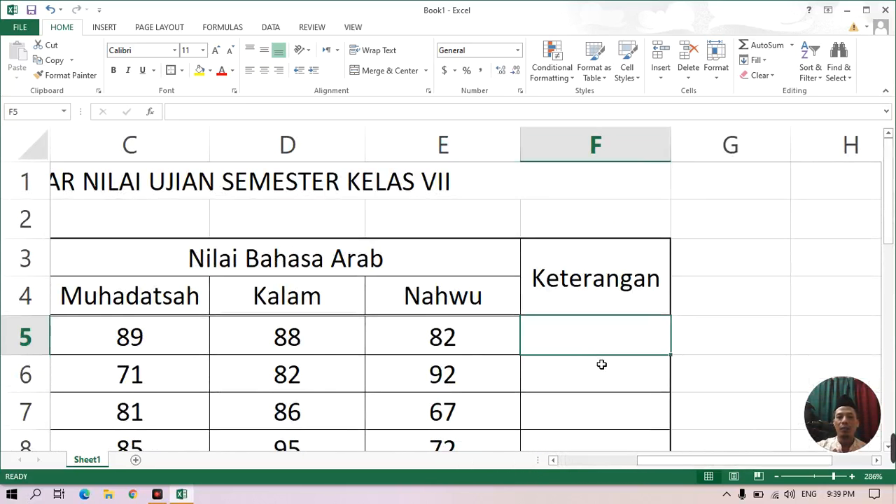
pyautogui.click(579, 384)
pyautogui.scroll(-3, 592, 404)
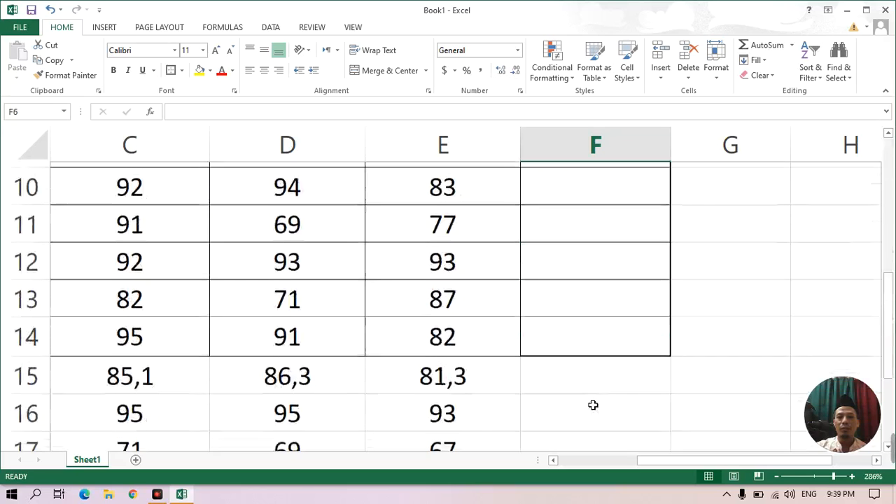
pyautogui.scroll(3, 590, 376)
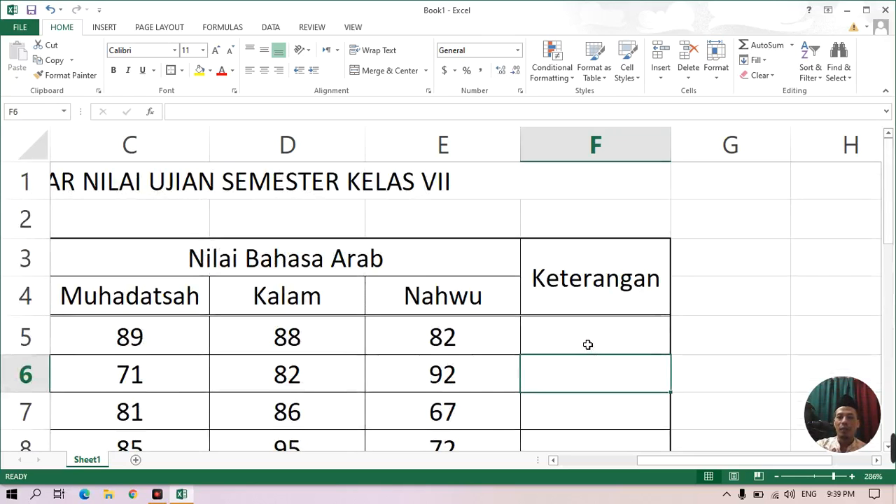
pyautogui.click(585, 344)
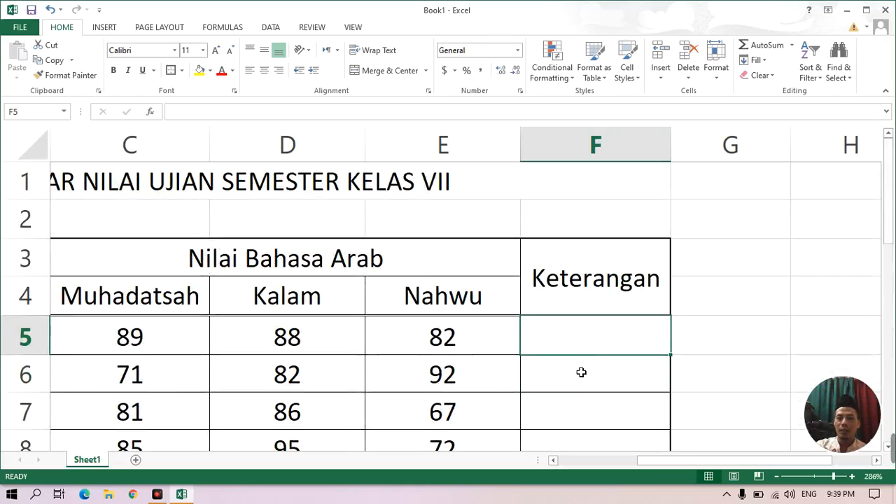
# Examine the Keterangan column F from its header down to the first summary rows below the student scores.
pyautogui.click(580, 375)
pyautogui.click(582, 414)
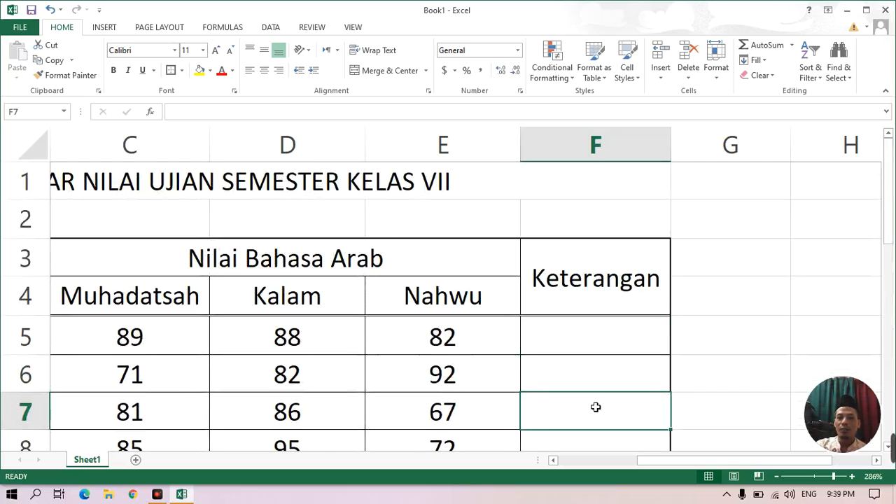
pyautogui.scroll(-1, 601, 408)
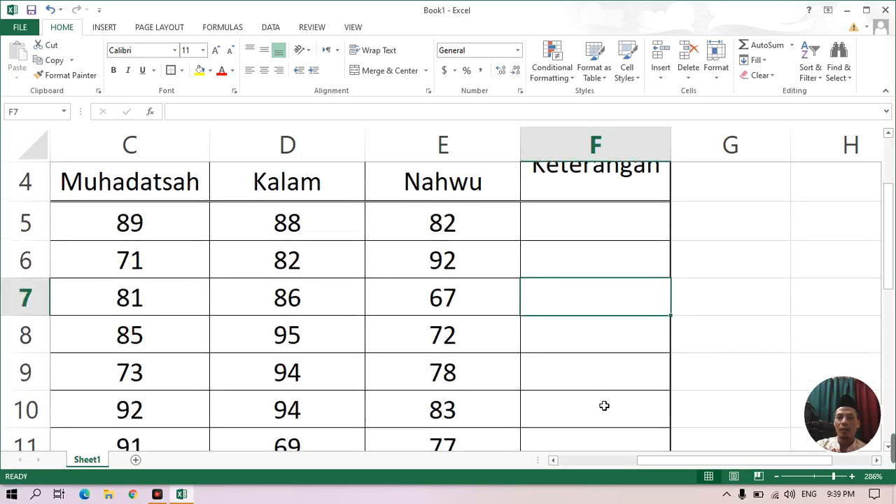
pyautogui.scroll(1, 604, 406)
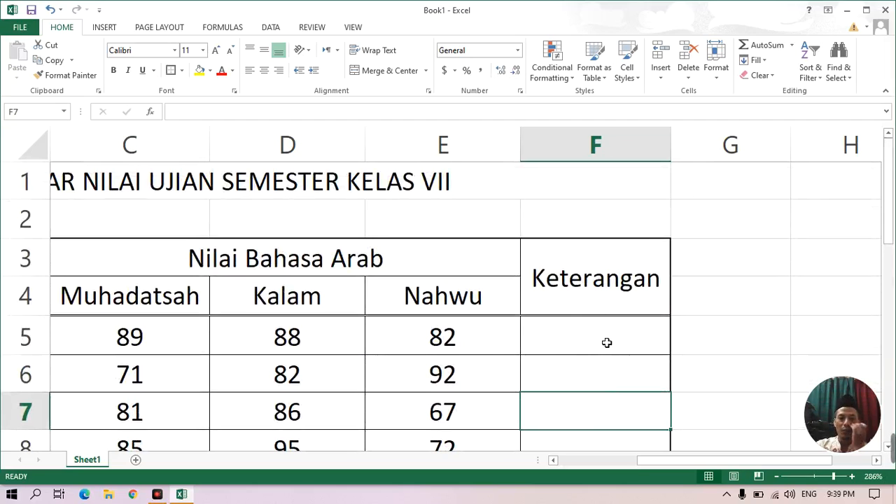
pyautogui.scroll(-1, 604, 357)
pyautogui.scroll(-3, 604, 359)
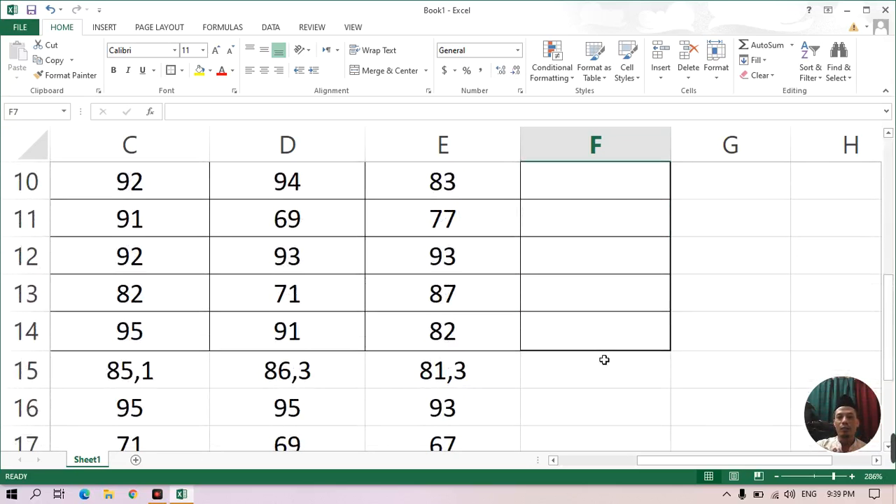
# Apply a thick box border around the score table A3:F14.
pyautogui.moveTo(657, 460); pyautogui.dragTo(578, 468)
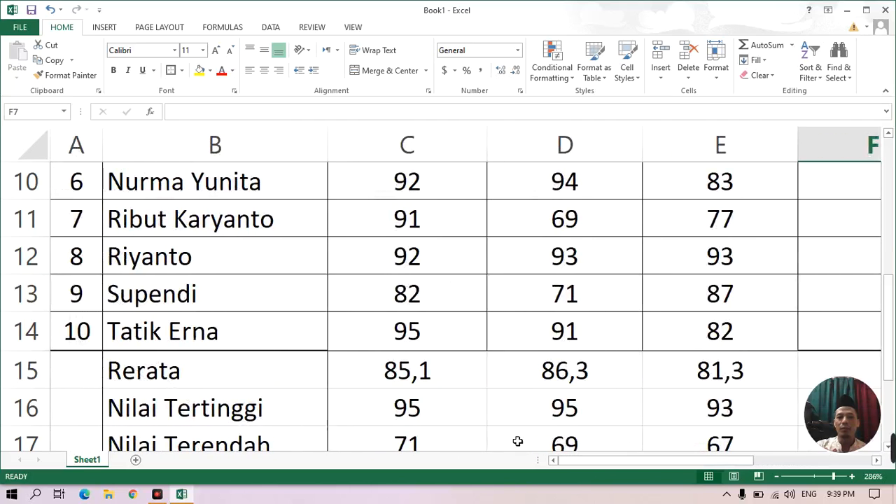
pyautogui.scroll(3, 483, 401)
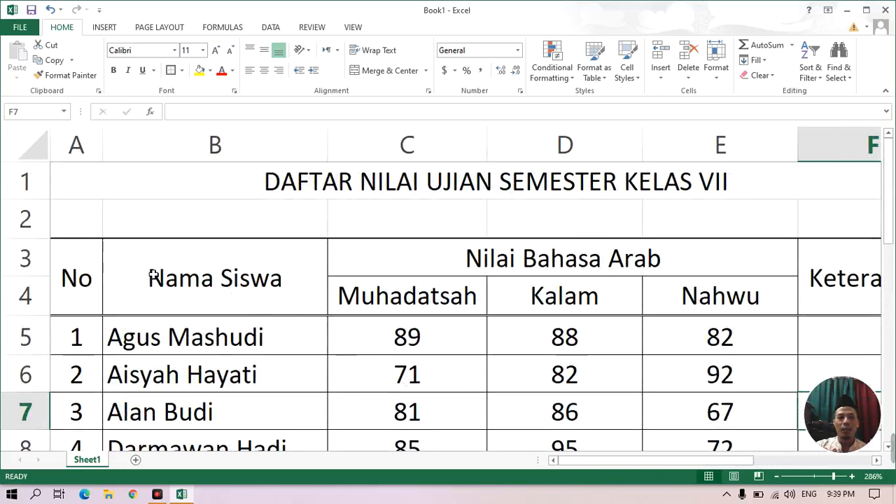
pyautogui.moveTo(82, 261); pyautogui.dragTo(593, 260)
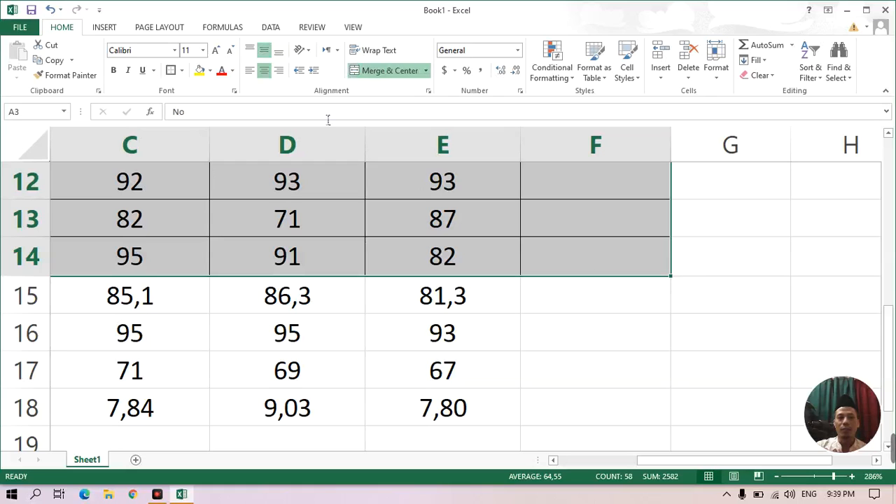
pyautogui.click(182, 71)
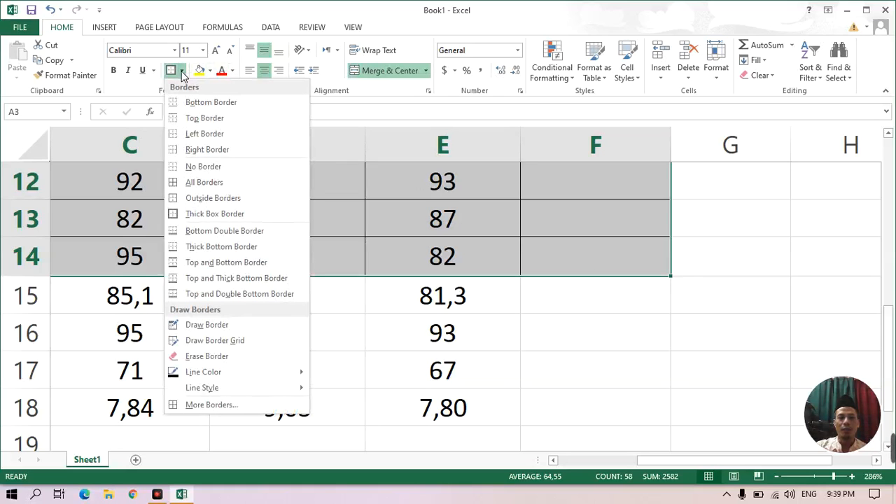
pyautogui.click(195, 214)
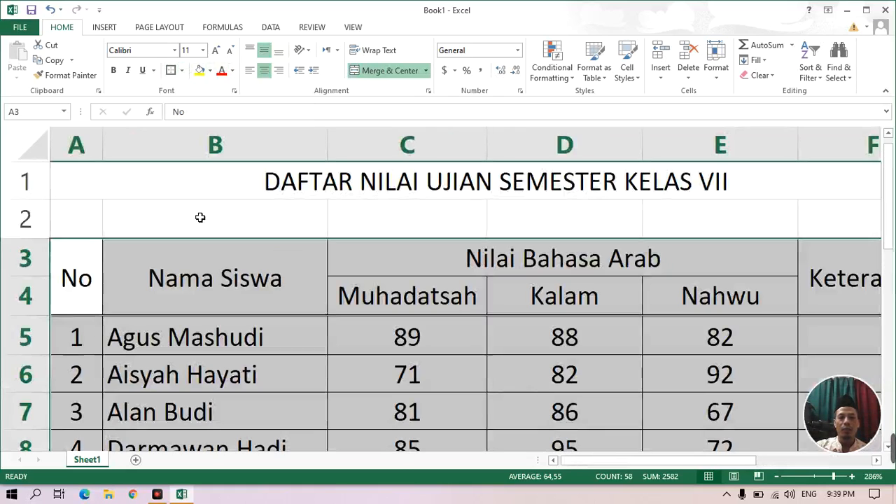
pyautogui.click(397, 229)
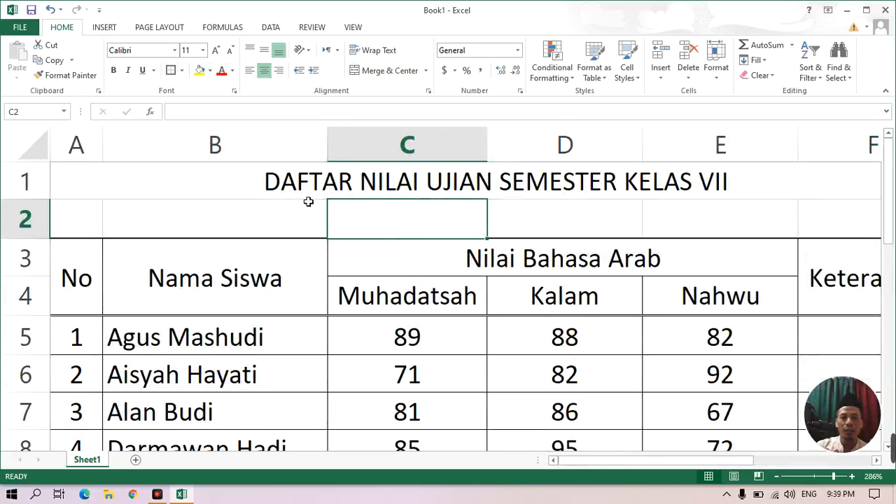
# Select the title in row 1 and examine the bordered table down to the Deviasi Standar row and across to the Keterangan column.
pyautogui.click(287, 193)
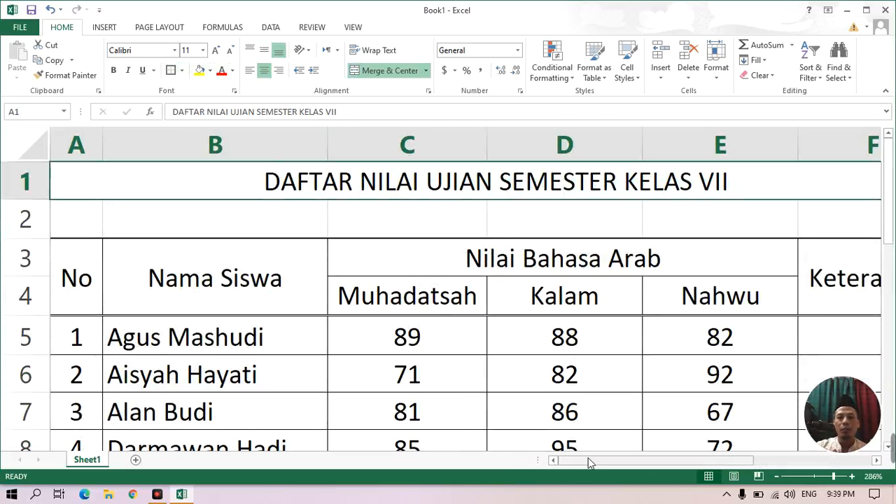
pyautogui.moveTo(595, 459)
pyautogui.mouseDown()
pyautogui.moveTo(658, 462)
pyautogui.moveTo(592, 463)
pyautogui.mouseUp()
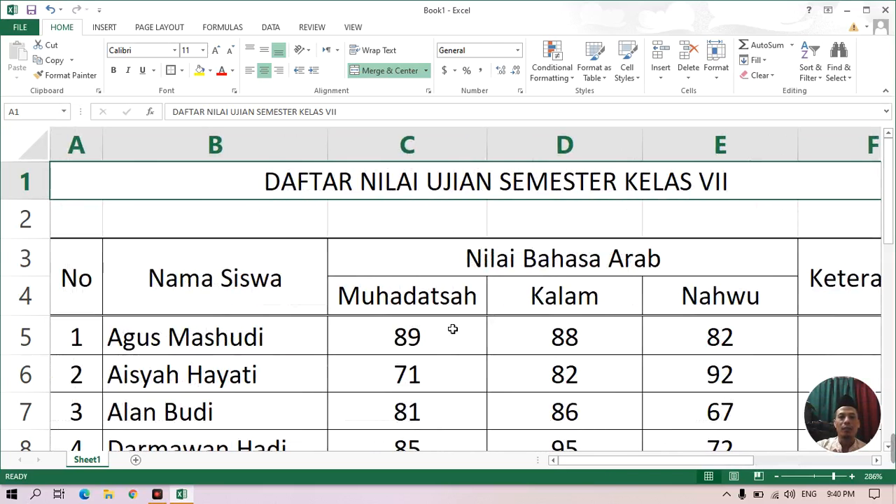
pyautogui.scroll(-3, 444, 339)
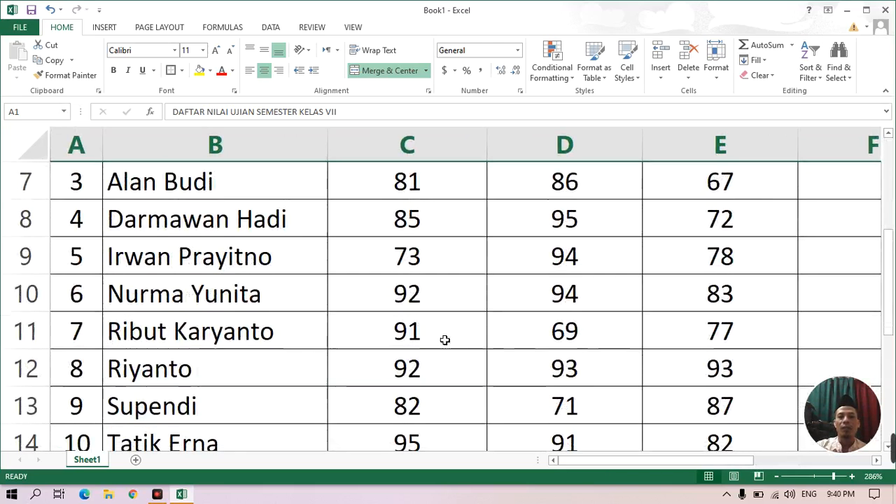
pyautogui.scroll(-1, 445, 340)
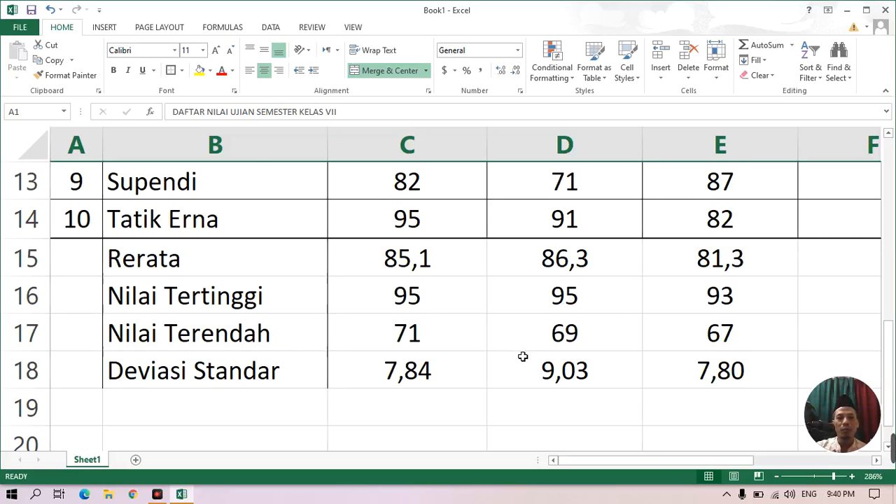
pyautogui.scroll(4, 522, 356)
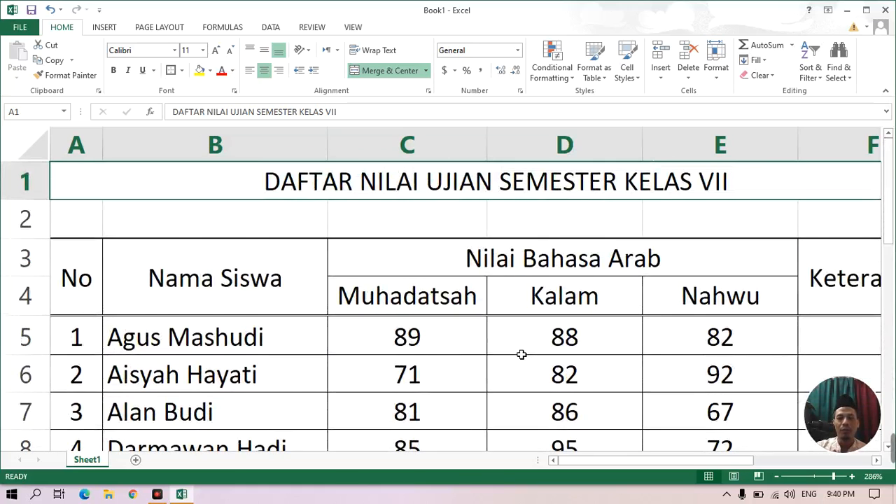
pyautogui.scroll(-1, 521, 355)
pyautogui.moveTo(599, 466); pyautogui.dragTo(676, 466)
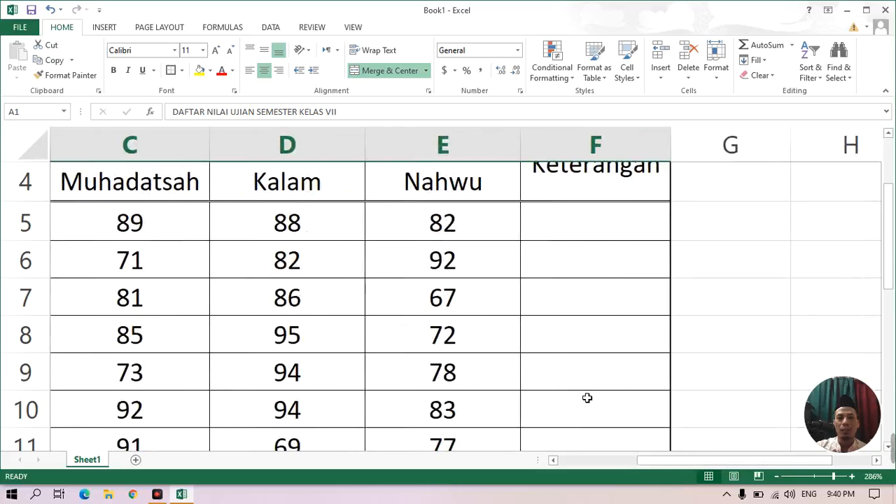
pyautogui.scroll(1, 586, 398)
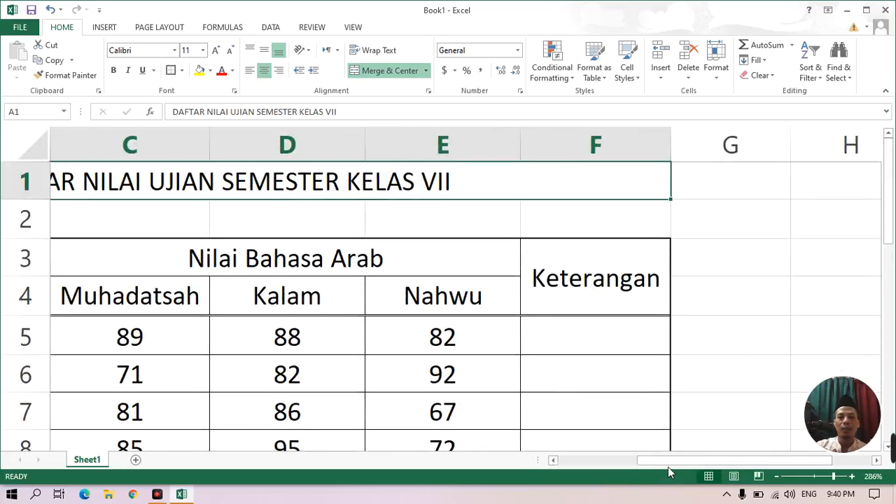
pyautogui.moveTo(668, 467); pyautogui.dragTo(581, 469)
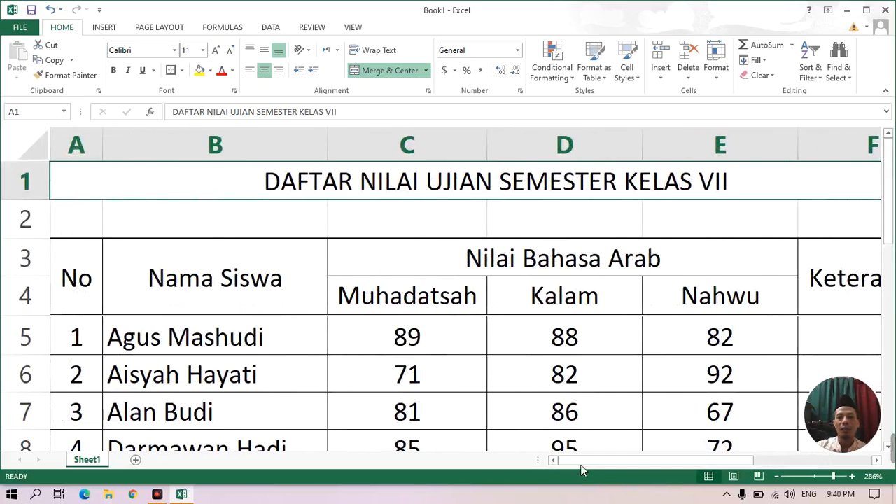